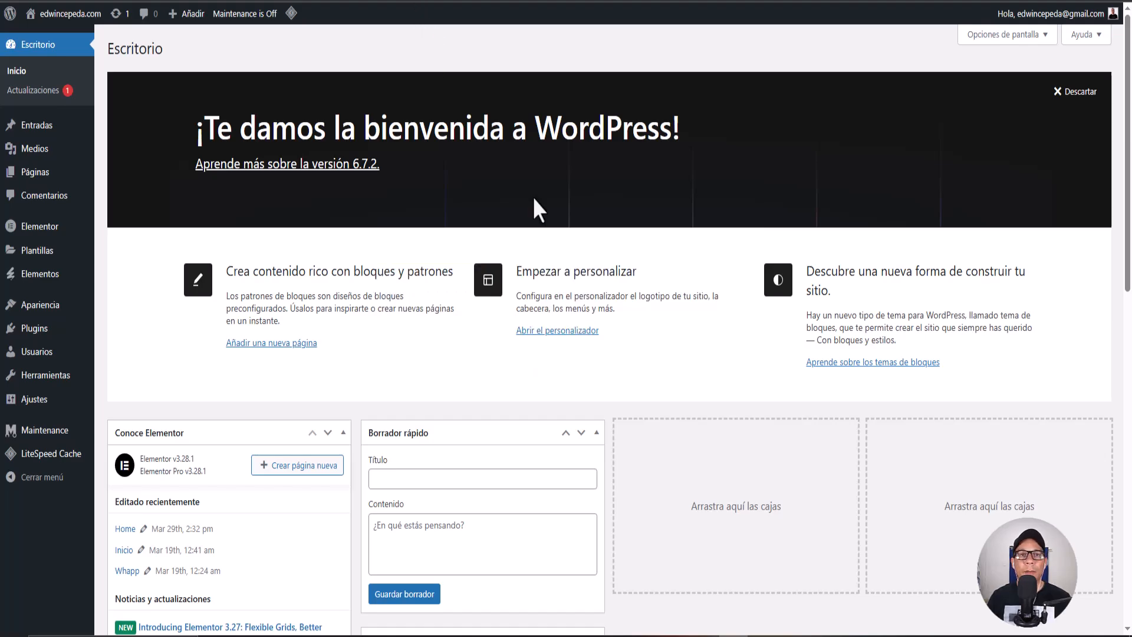
Open the Home page from the site's page list for editing in Elementor.
click(35, 172)
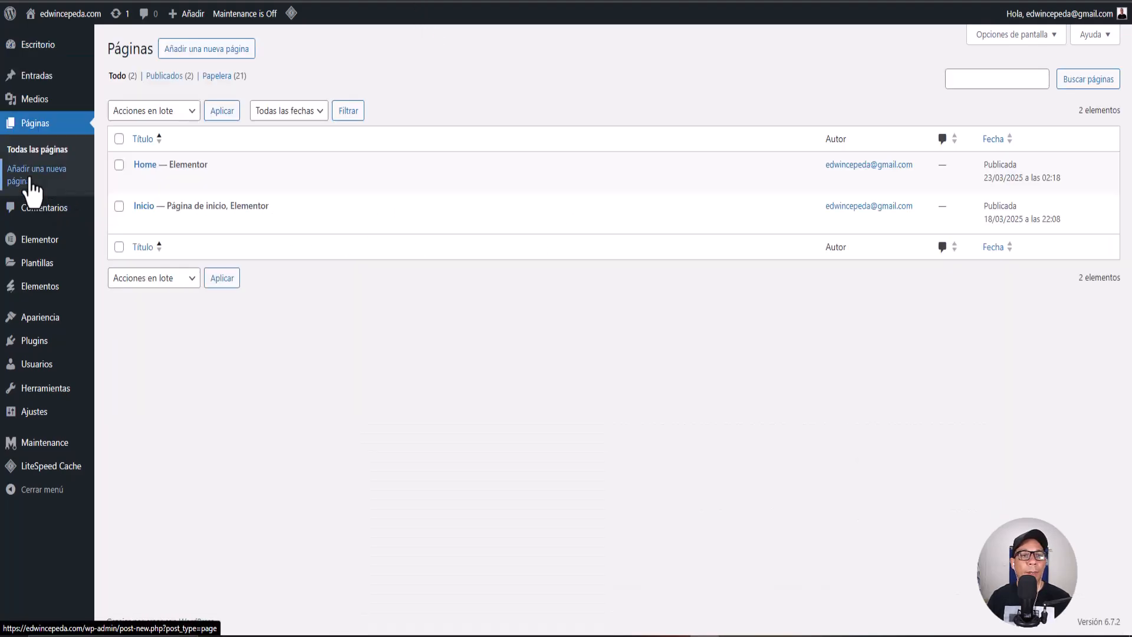
click(325, 184)
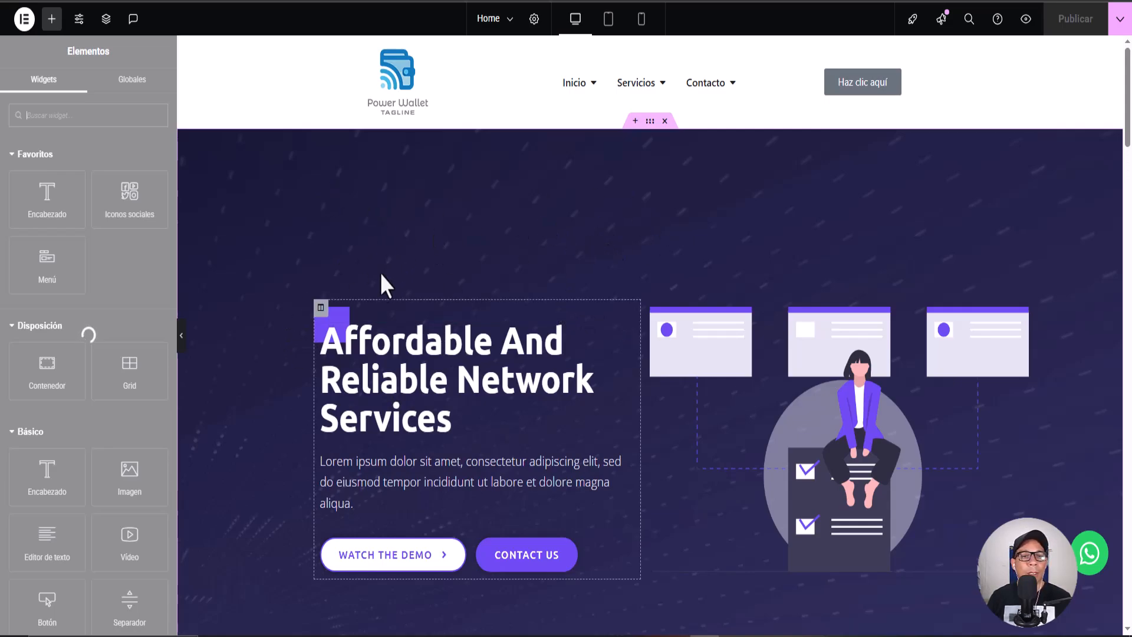
Examine the Home page layout from the hero section down to the testimonials to find a spot for new content.
scroll(531, 277, down, 2)
scroll(541, 293, up, 2)
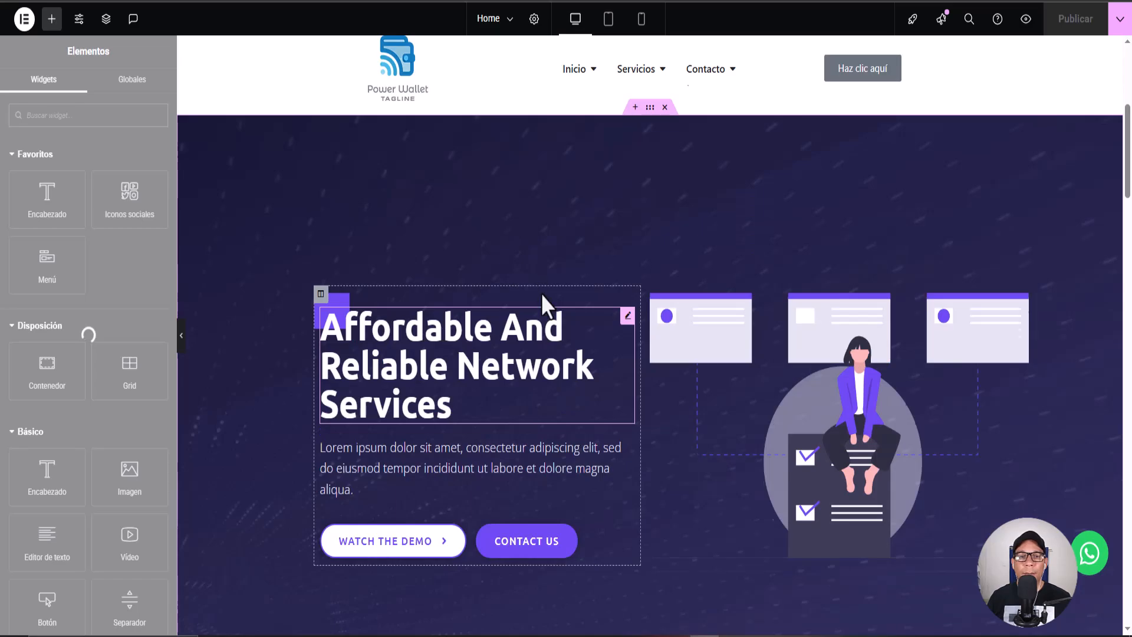
scroll(540, 293, down, 10)
scroll(548, 336, down, 15)
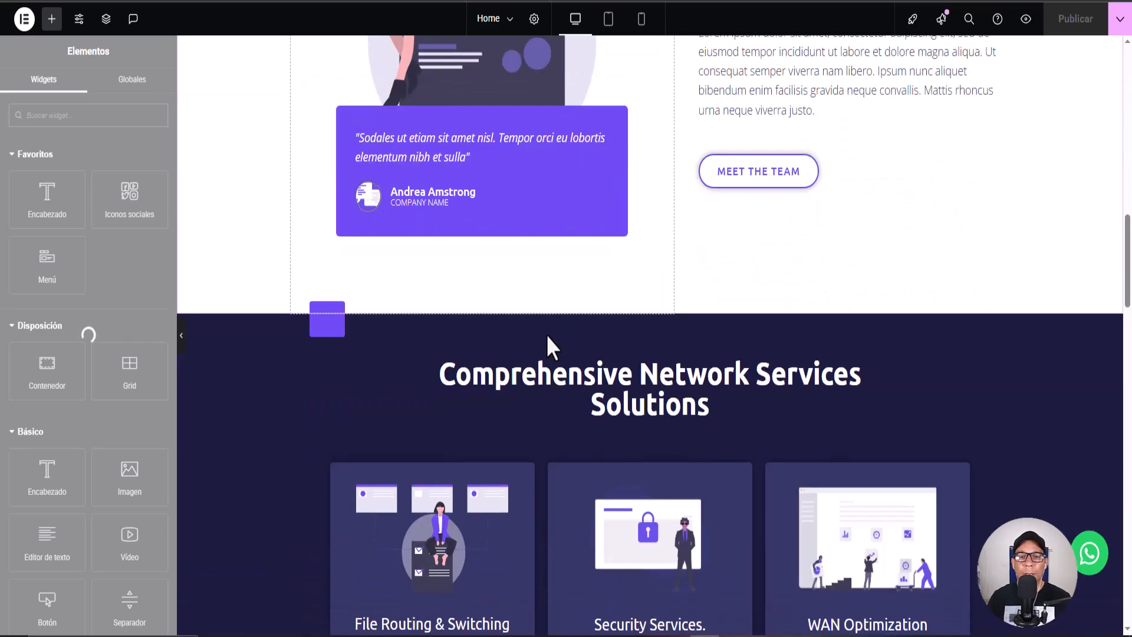
scroll(547, 336, down, 12)
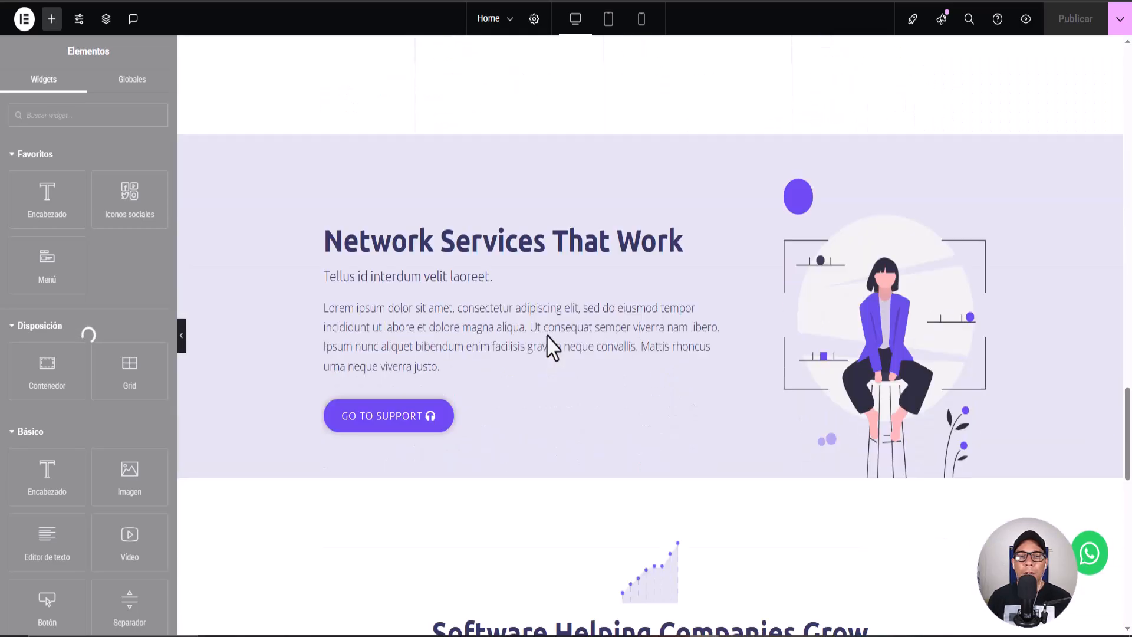
scroll(552, 345, up, 5)
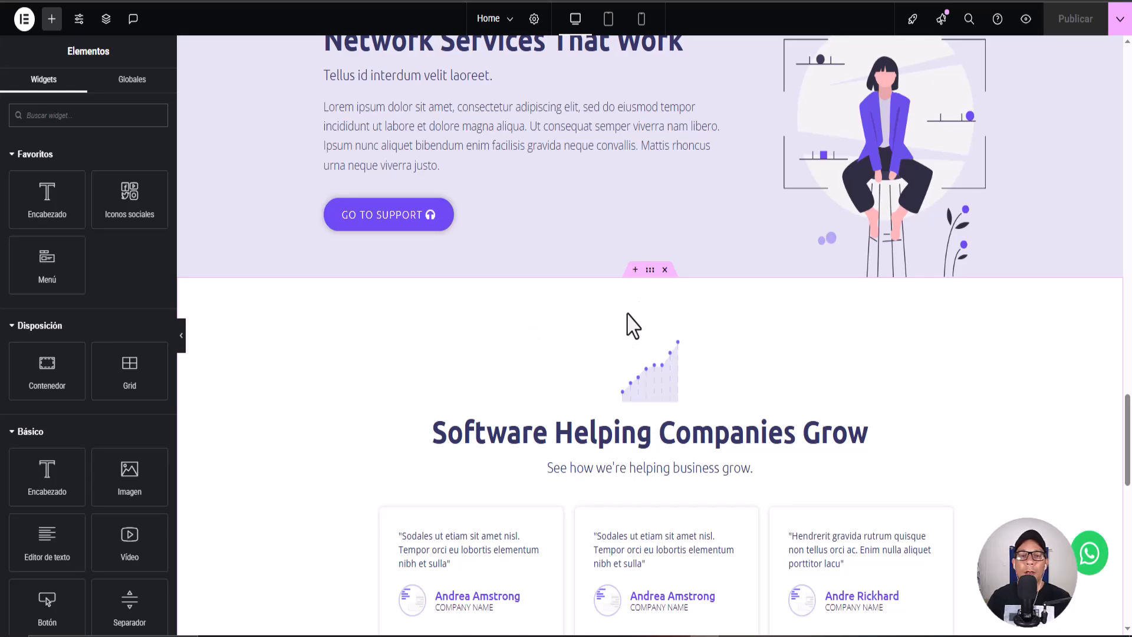
scroll(595, 336, up, 6)
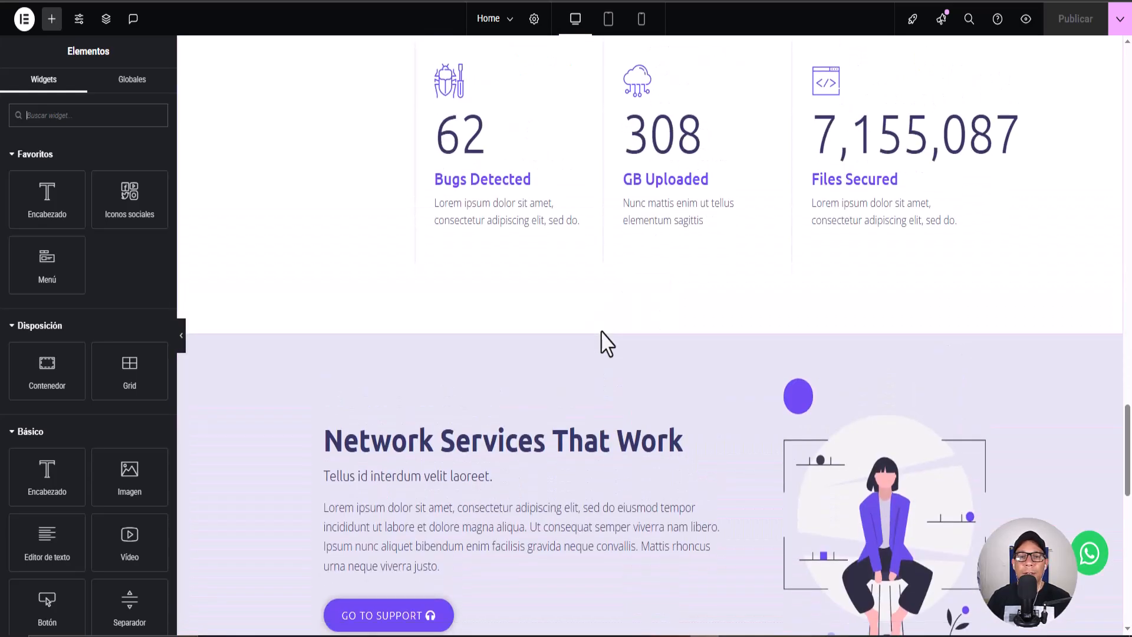
scroll(604, 341, down, 10)
scroll(606, 343, down, 3)
scroll(603, 342, up, 5)
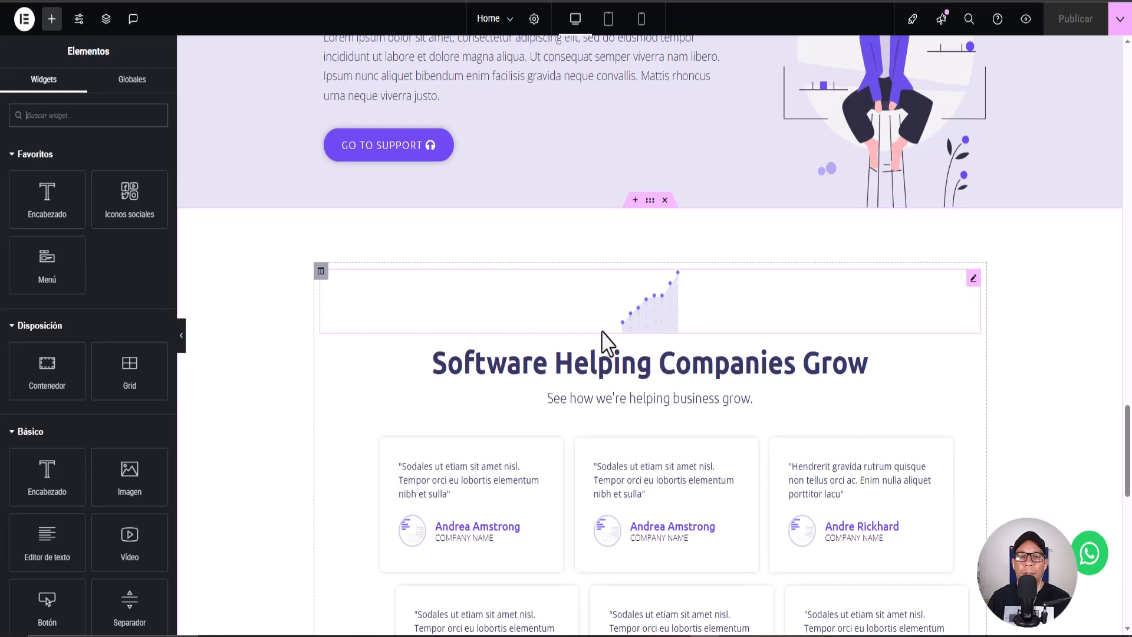
Add a single-column Flexbox container between the testimonials and the Data Security & Protection Plans section.
scroll(605, 342, down, 6)
scroll(608, 342, down, 1)
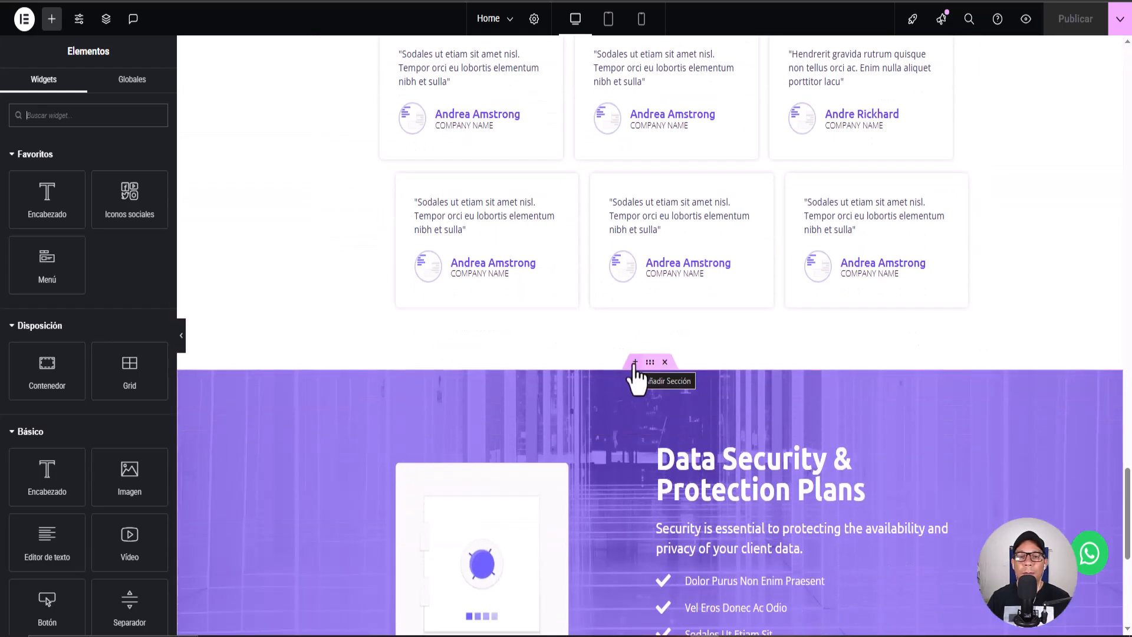
click(635, 363)
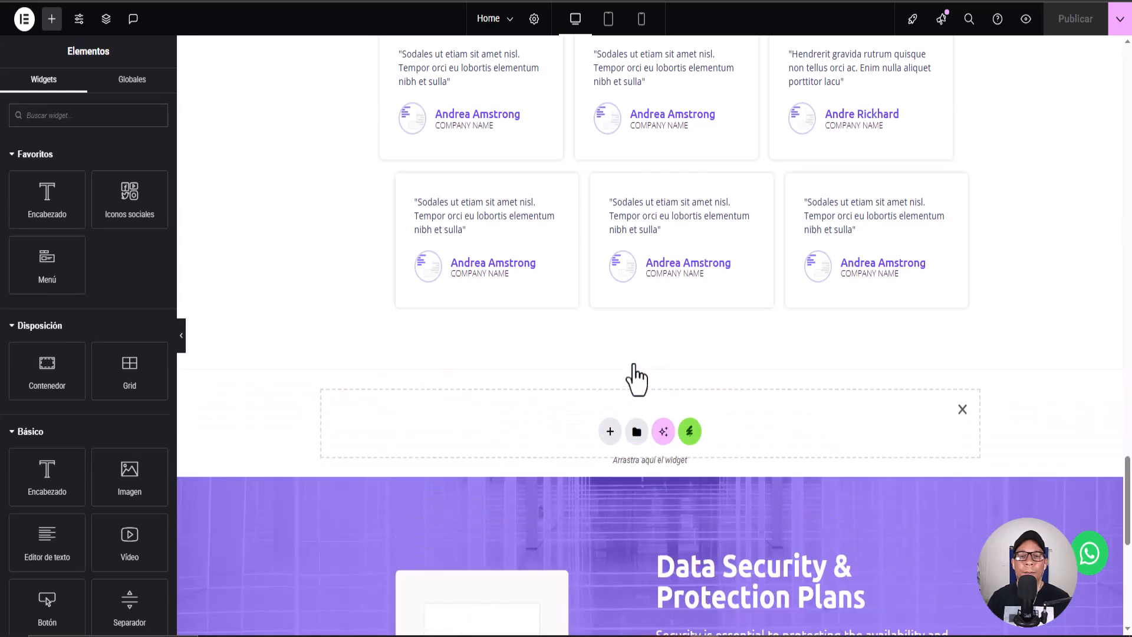
click(610, 434)
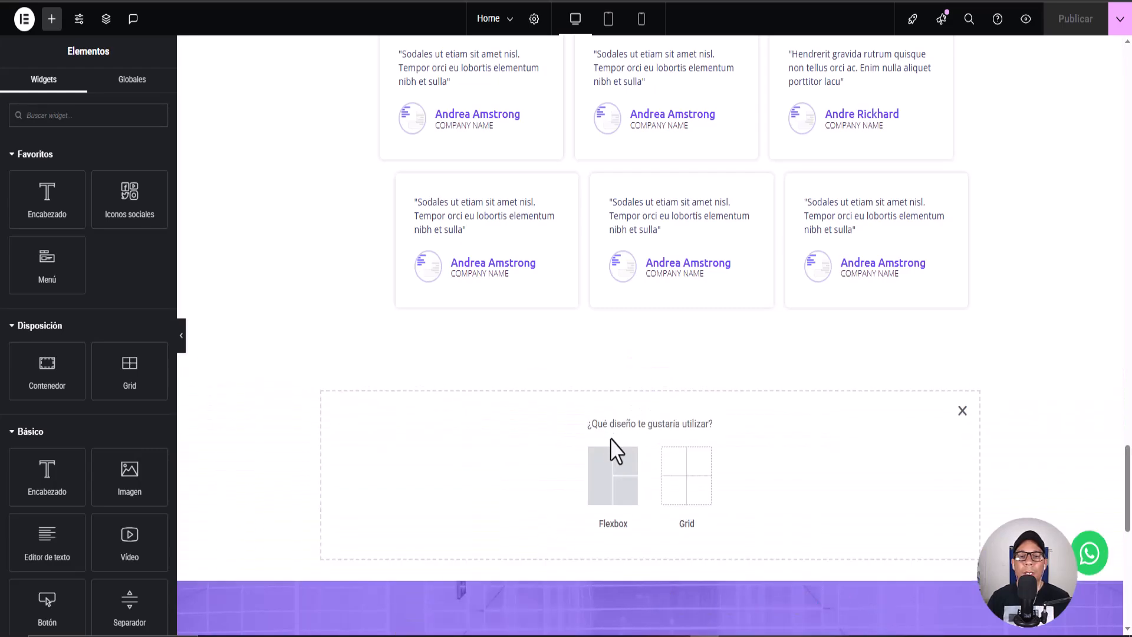
click(605, 495)
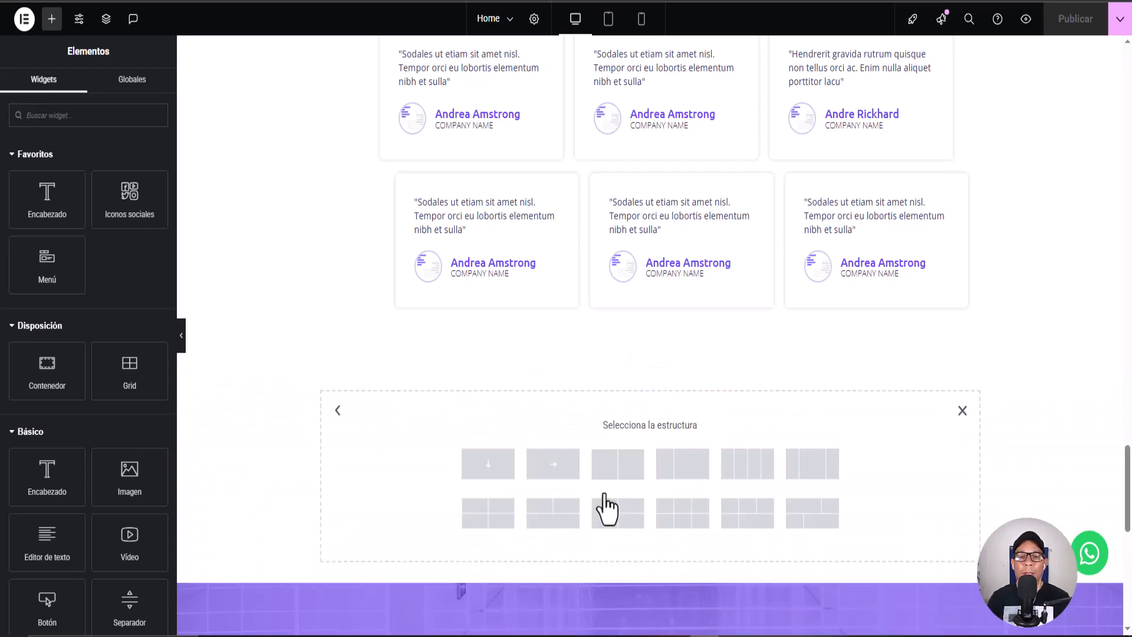
click(488, 465)
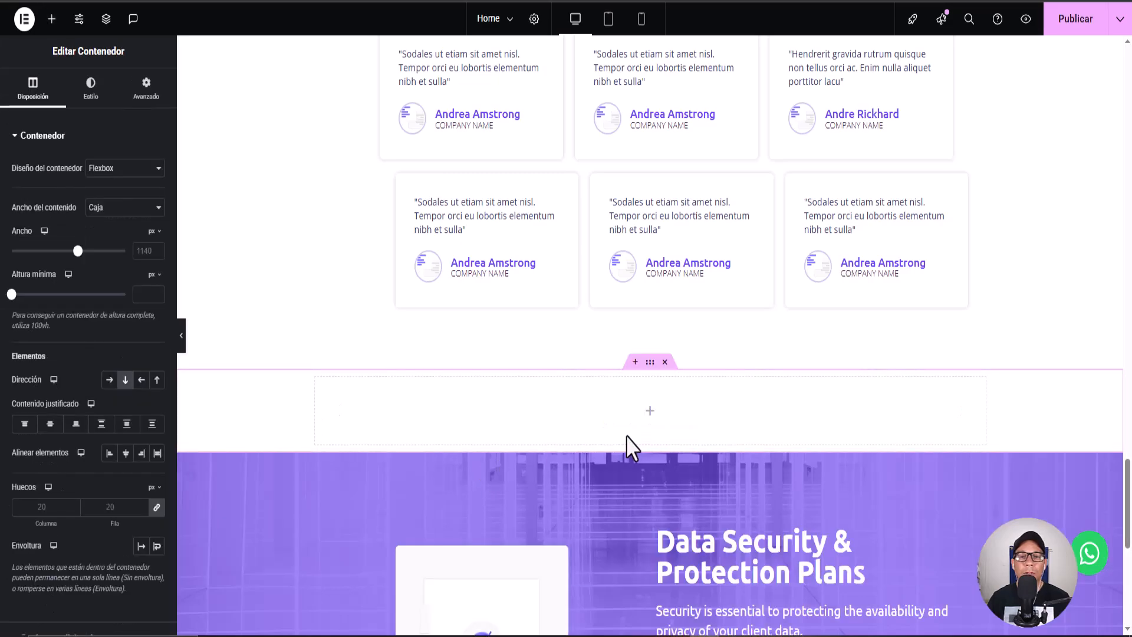
Place the Pro Galería widget inside the new empty container.
click(651, 411)
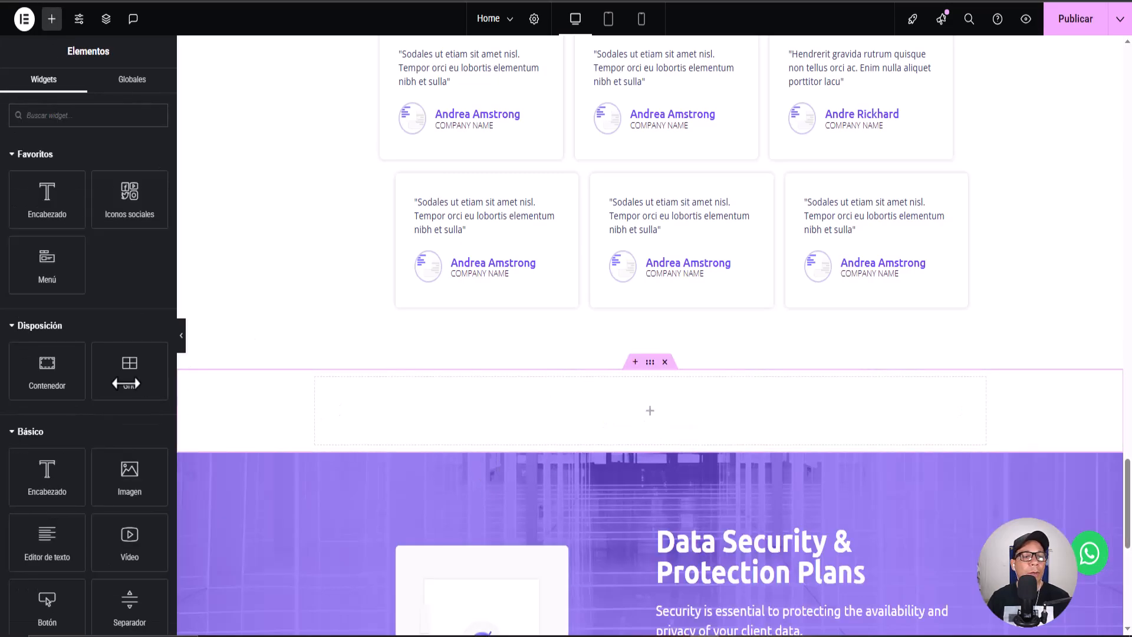
scroll(97, 310, down, 7)
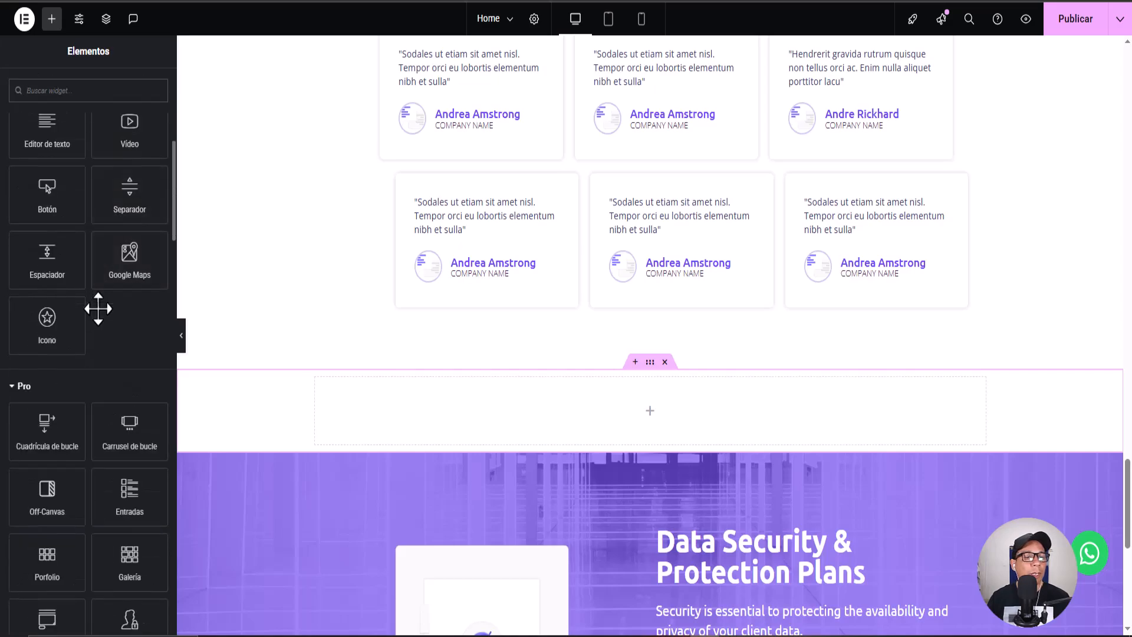
scroll(100, 316, down, 1)
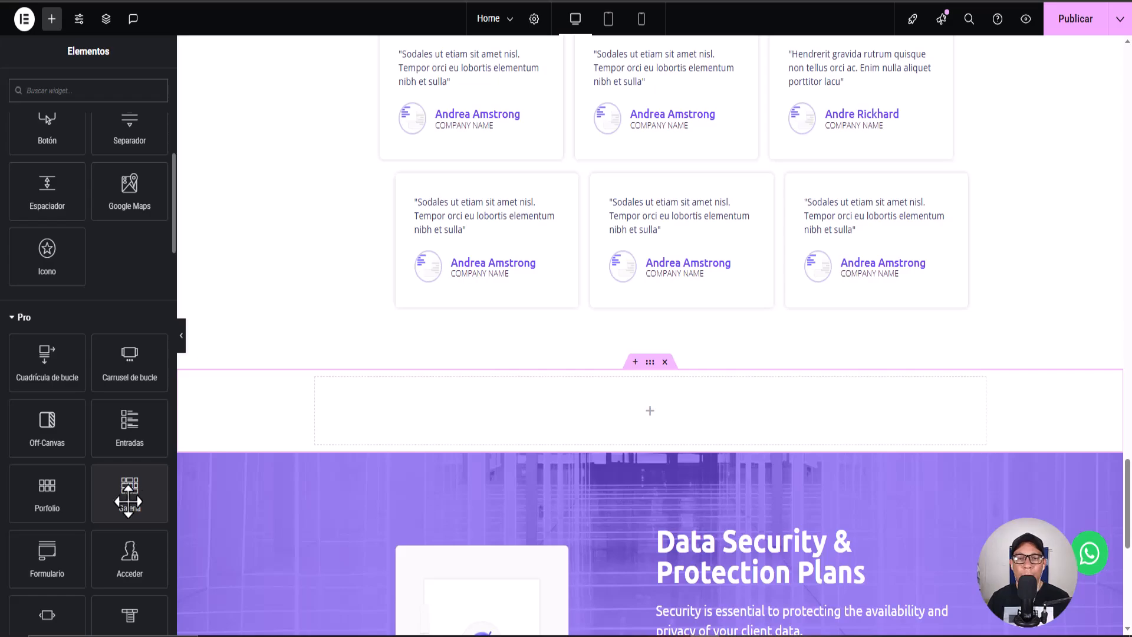
drag(121, 490, 616, 407)
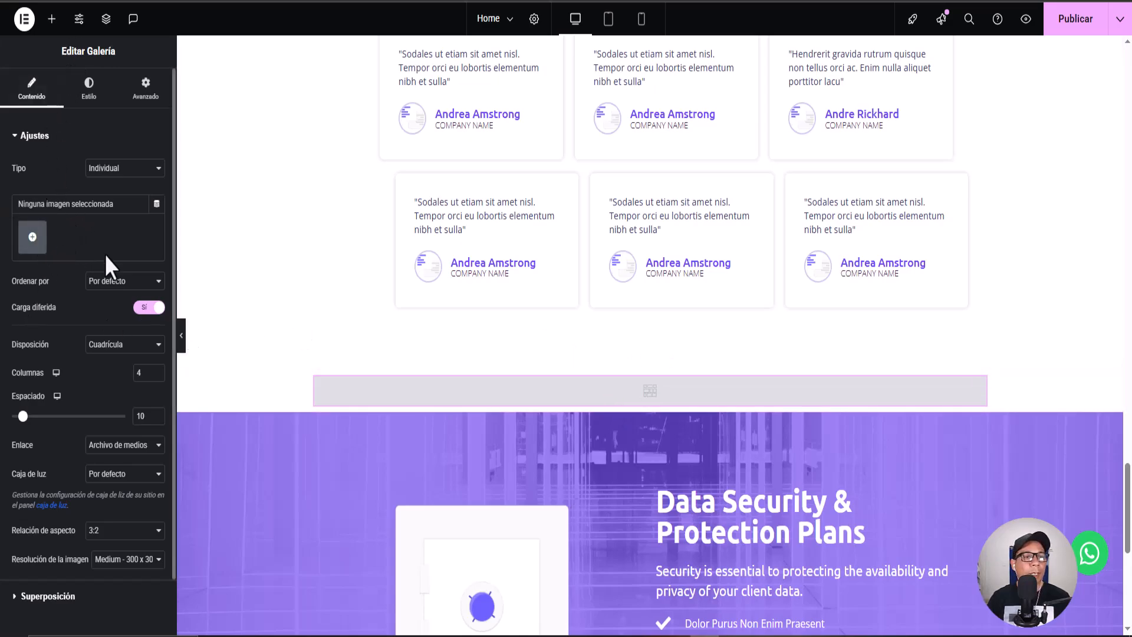
Upload all five images from the Apartiamento folder inside Imagenes and insert them into the gallery.
click(32, 238)
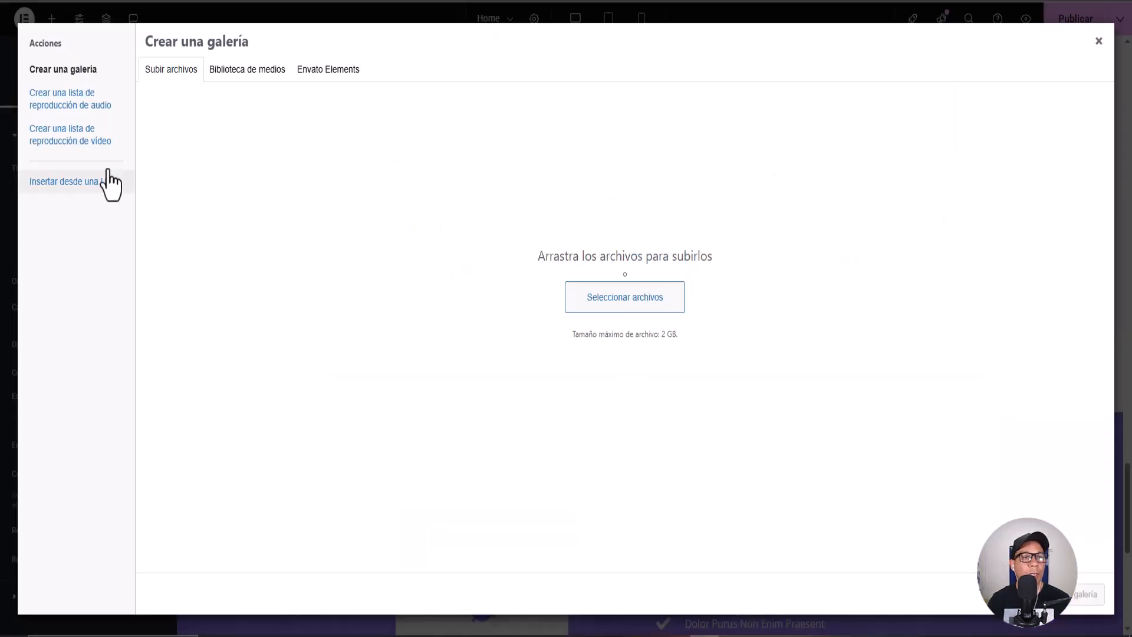
click(651, 317)
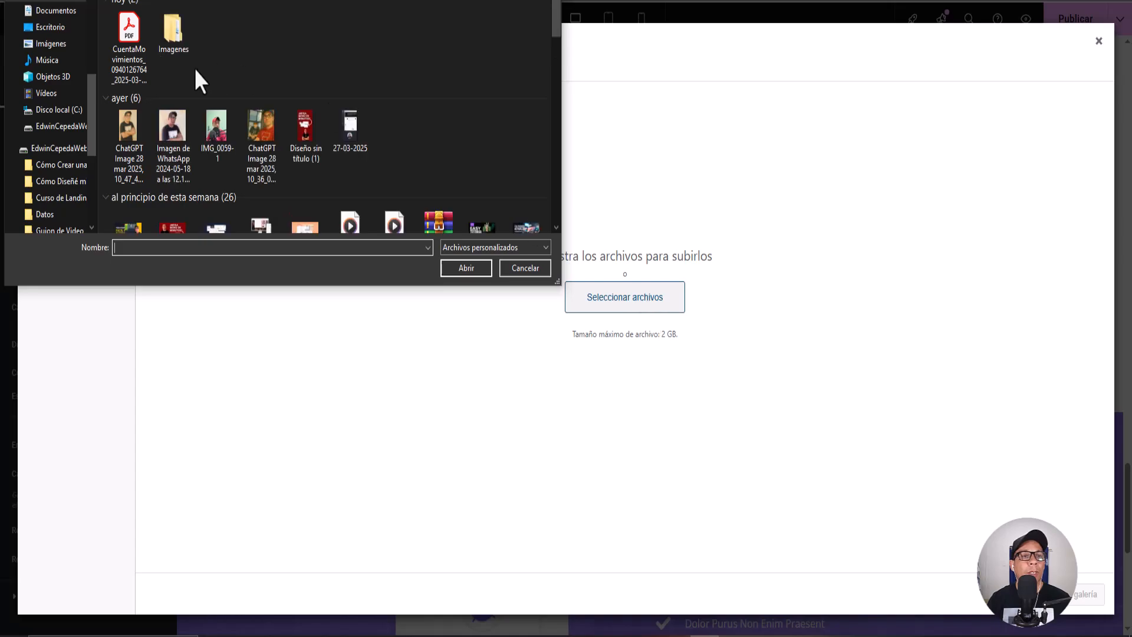
double_click(172, 34)
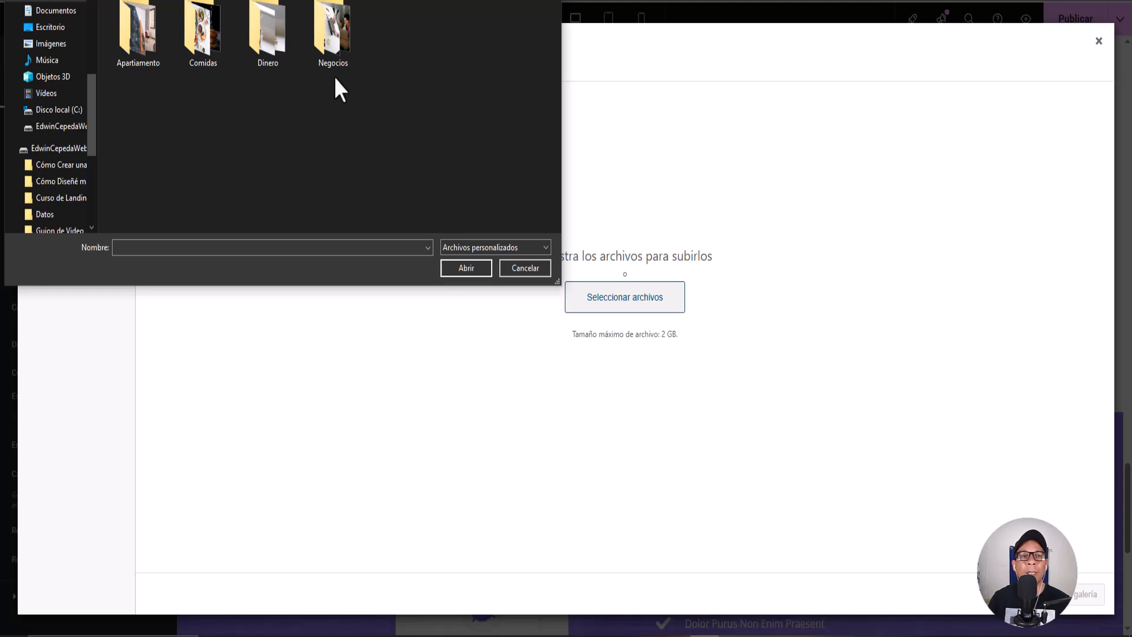
double_click(144, 37)
drag(131, 136, 366, 54)
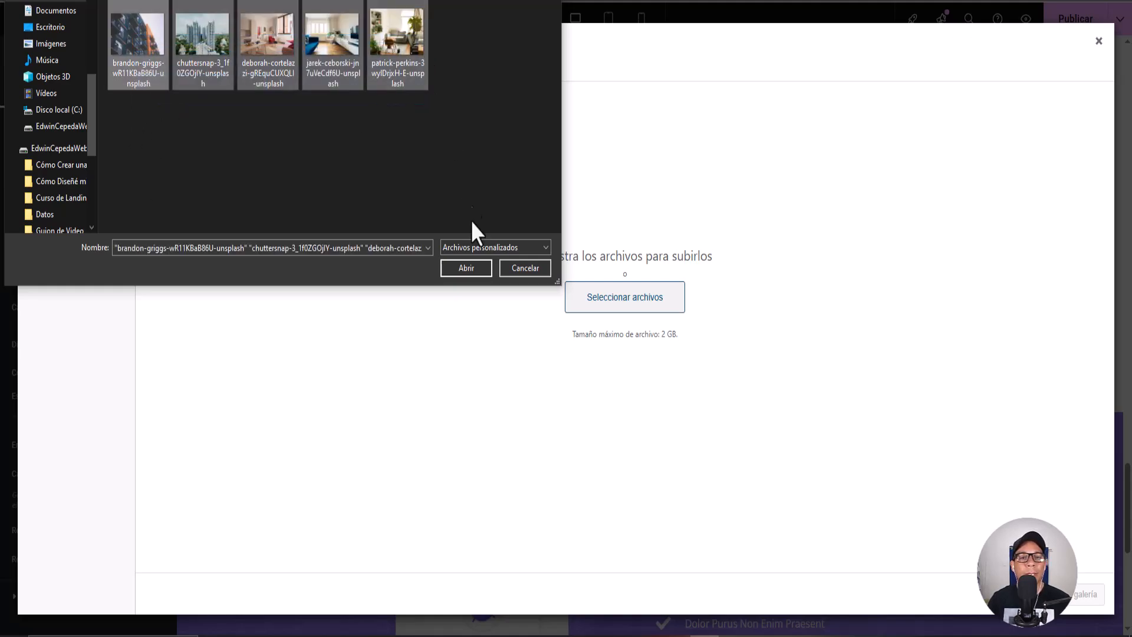
click(475, 270)
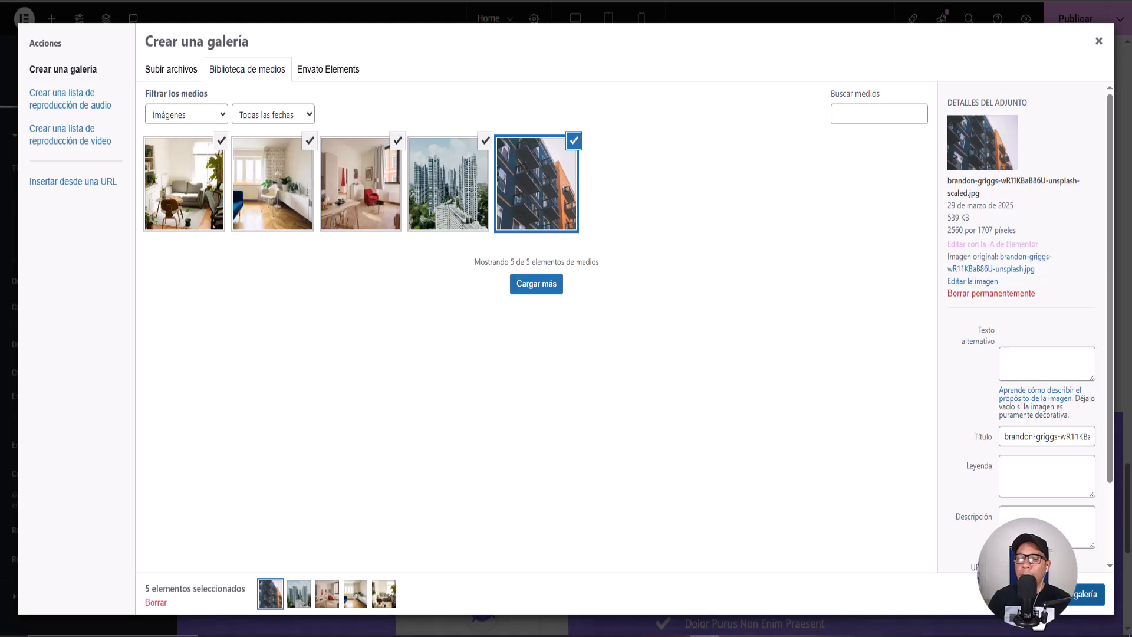
click(1056, 595)
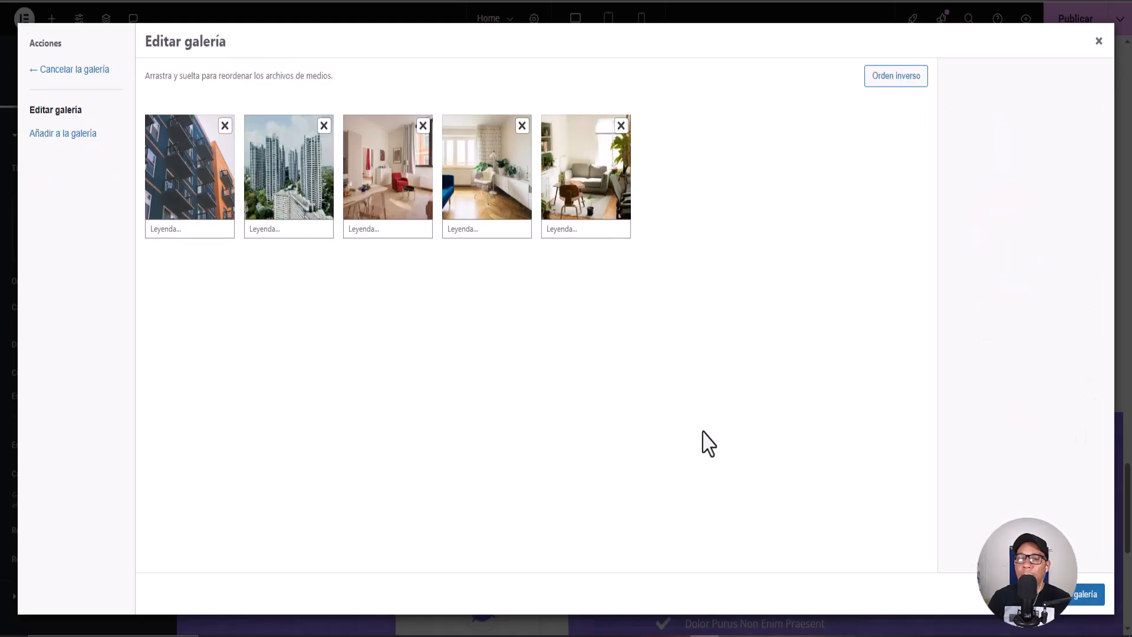
click(1085, 594)
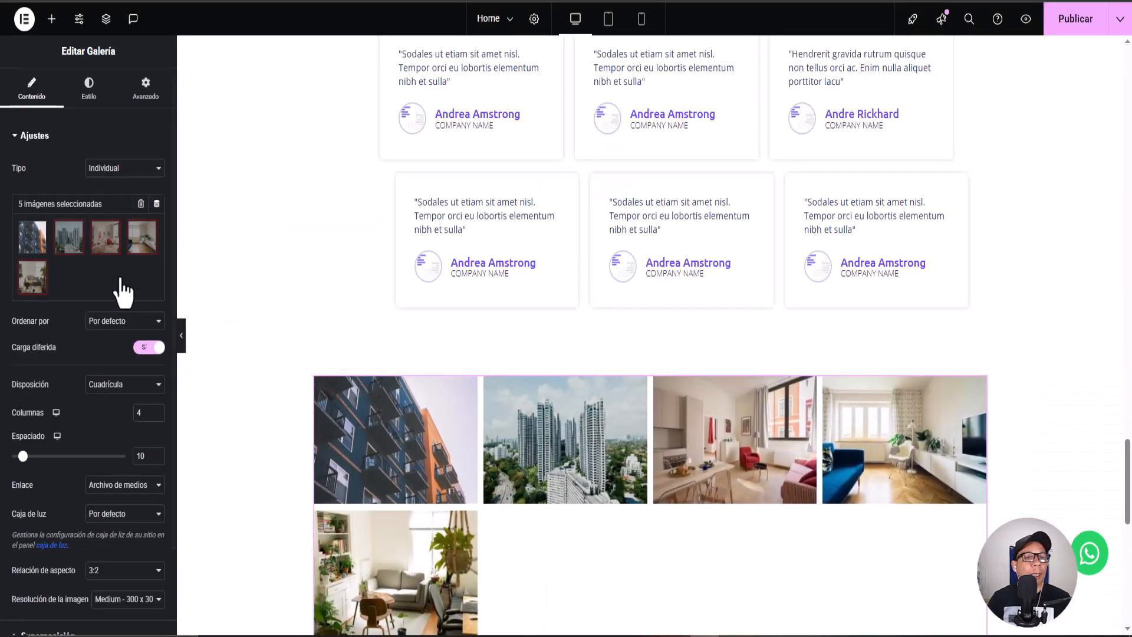
Reopen the gallery's image selection and upload all five images from the Comidas folder to add to it.
click(153, 241)
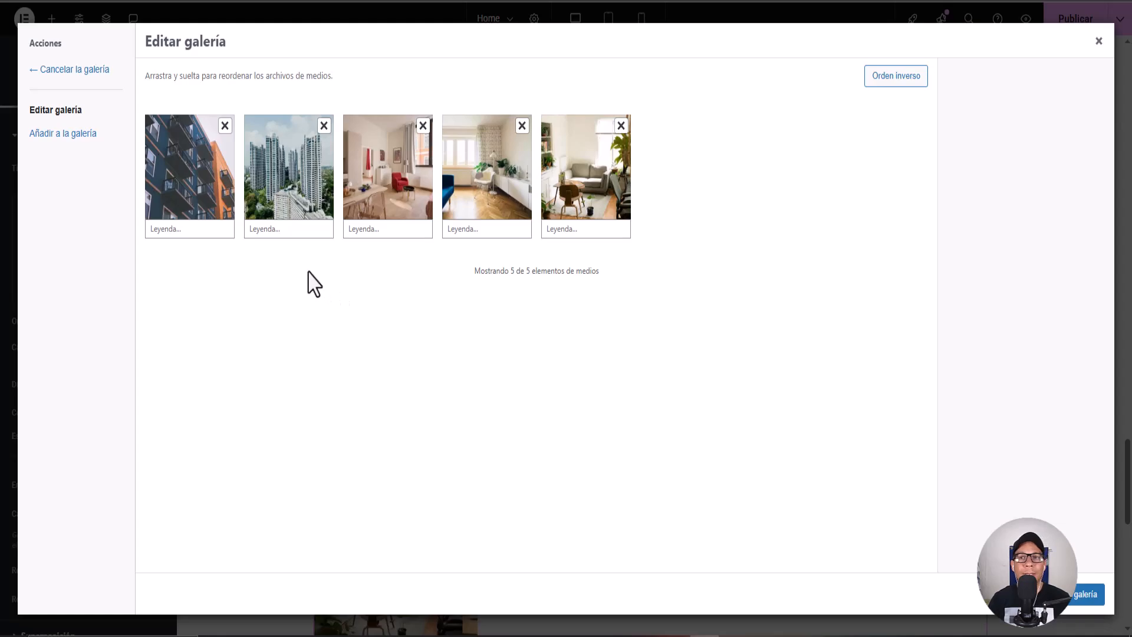
click(44, 140)
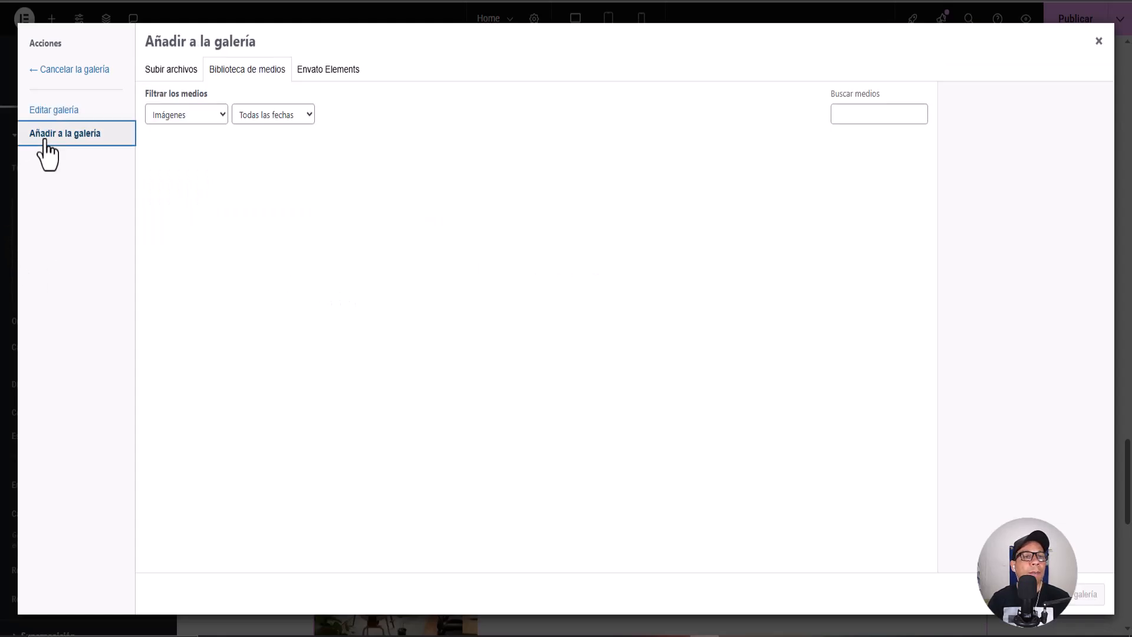
click(178, 72)
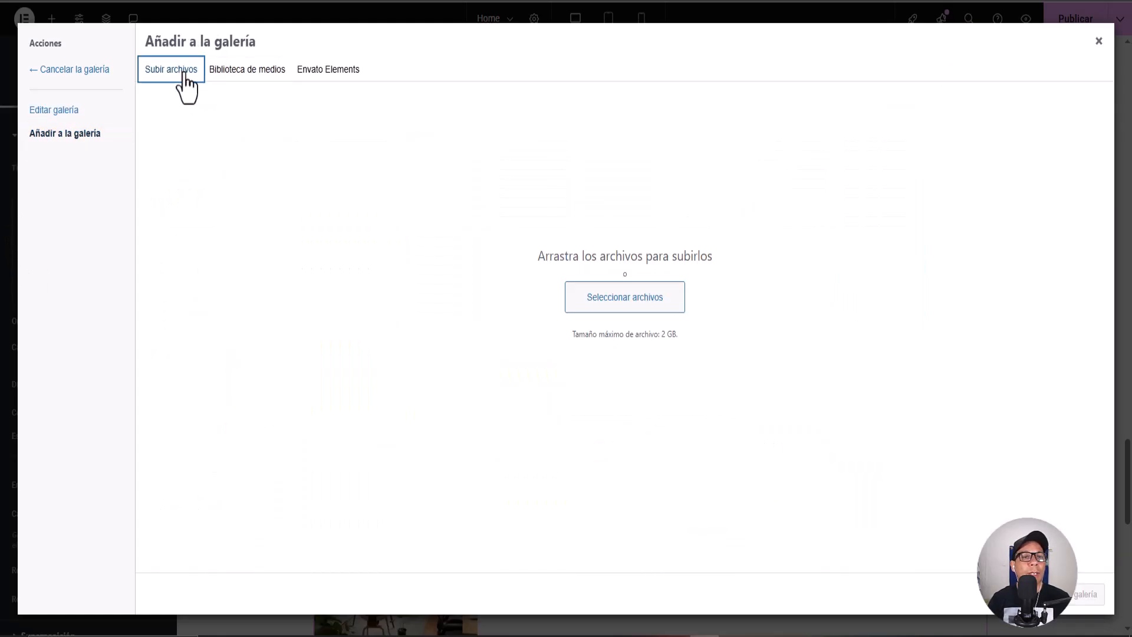
click(644, 323)
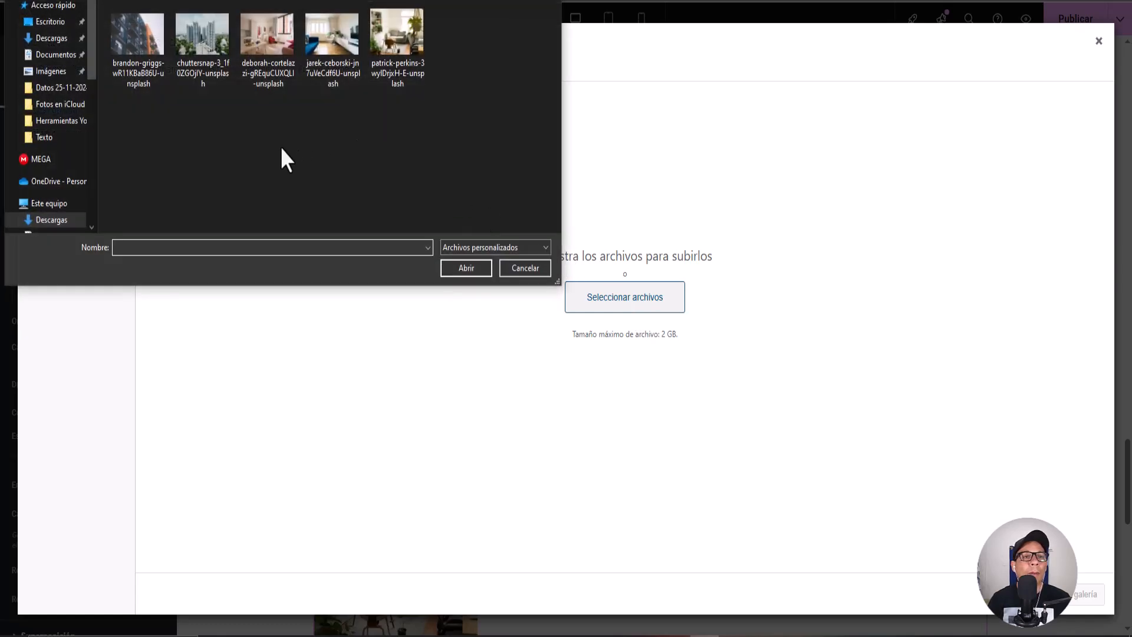
key(alt+Up)
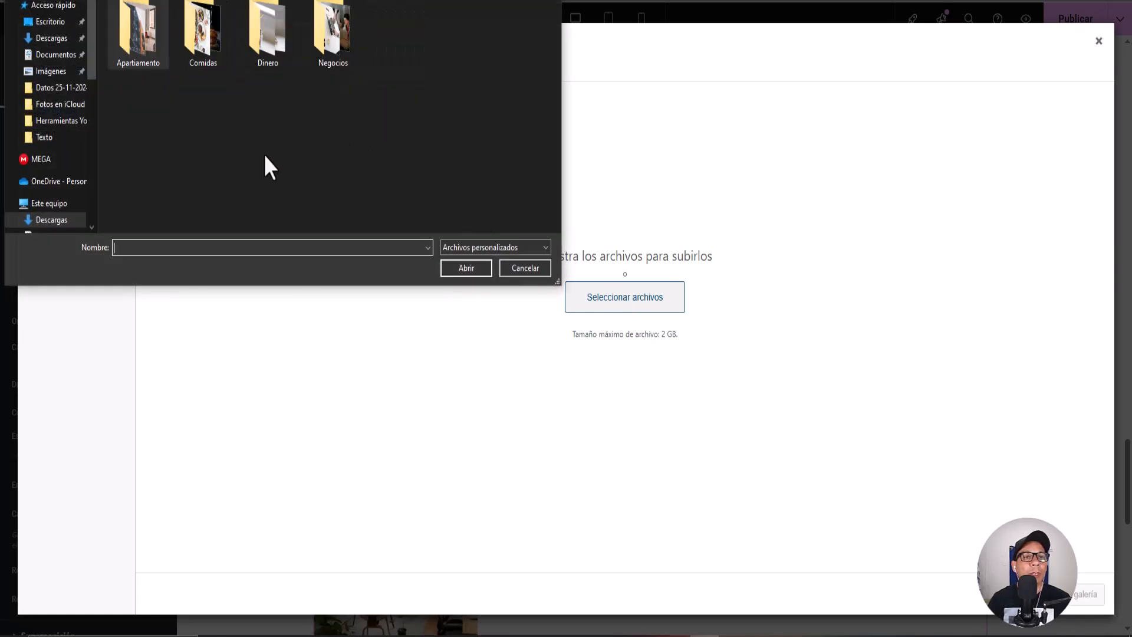
double_click(197, 38)
drag(126, 106, 410, 49)
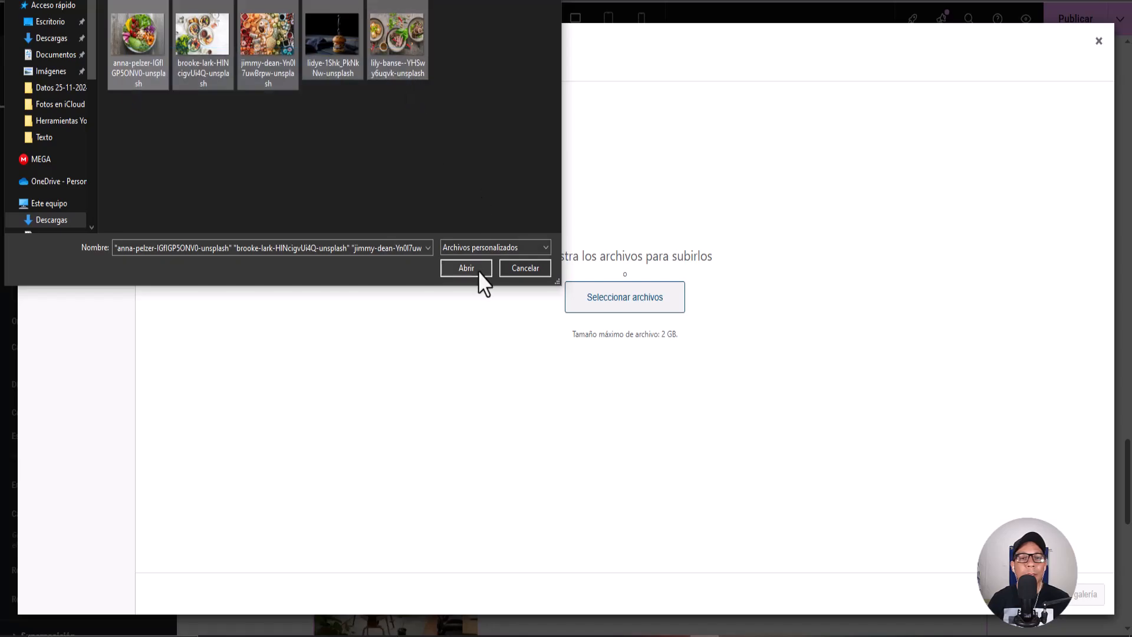
click(475, 270)
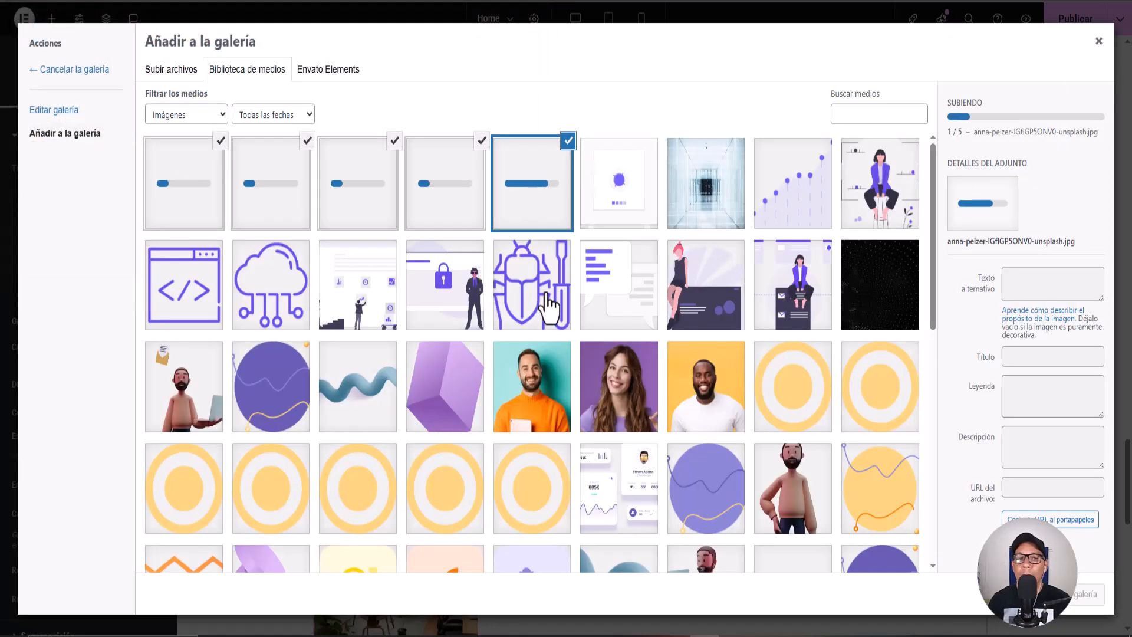
Upload all the images from the Dinero folder to add to the gallery.
click(171, 72)
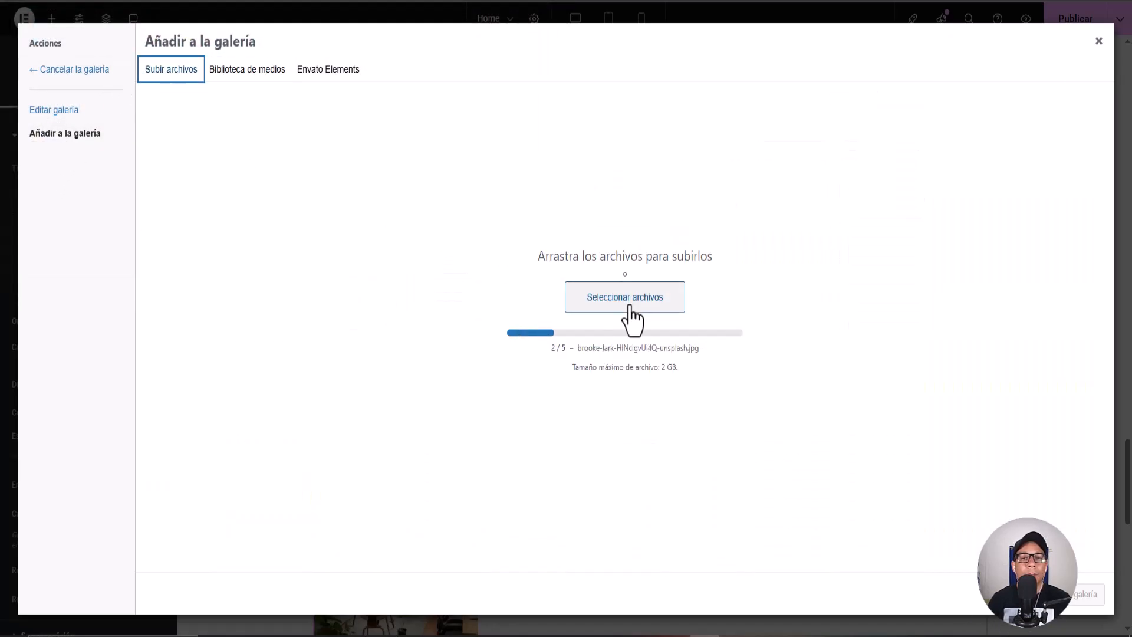
click(626, 301)
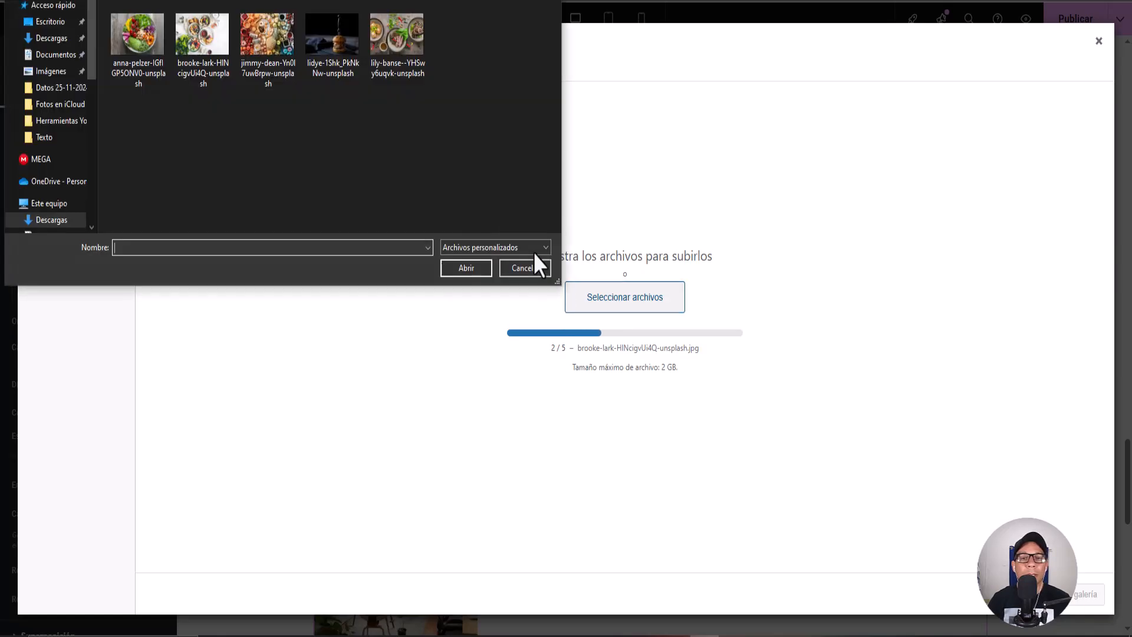
click(197, 1)
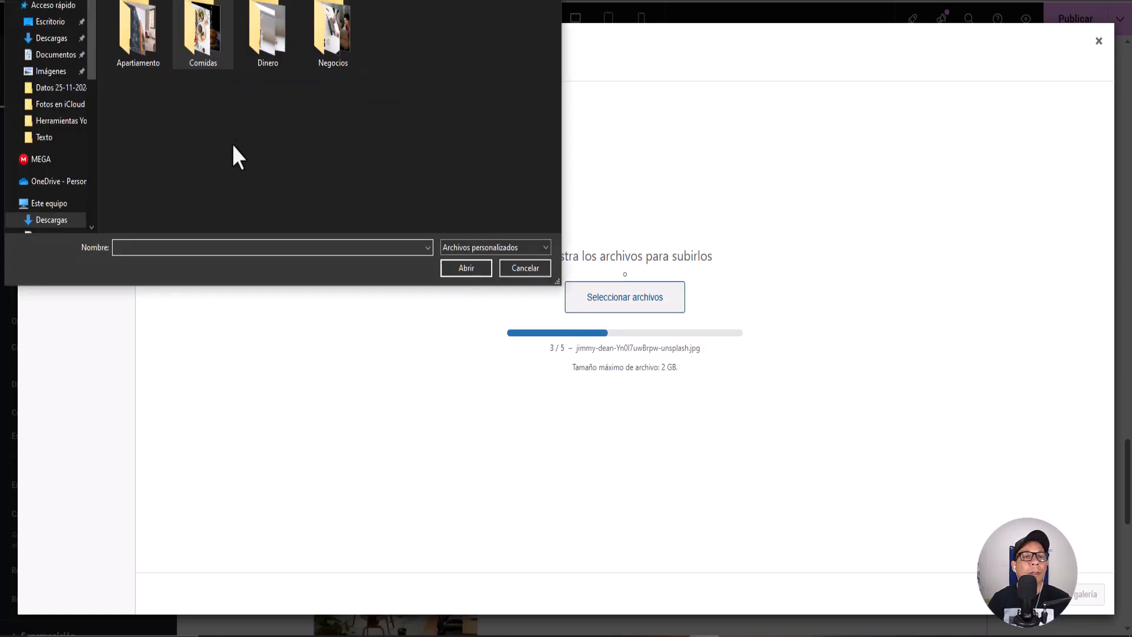
double_click(267, 51)
drag(136, 123, 401, 66)
click(466, 269)
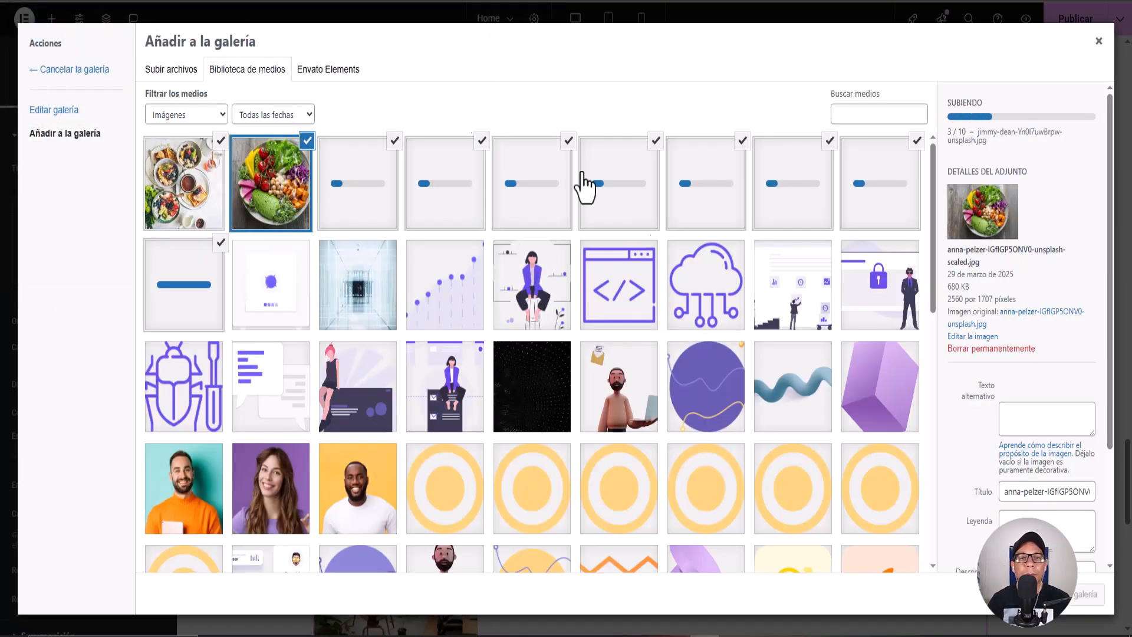
Upload all the images from the Negocios folder to add to the gallery.
click(174, 73)
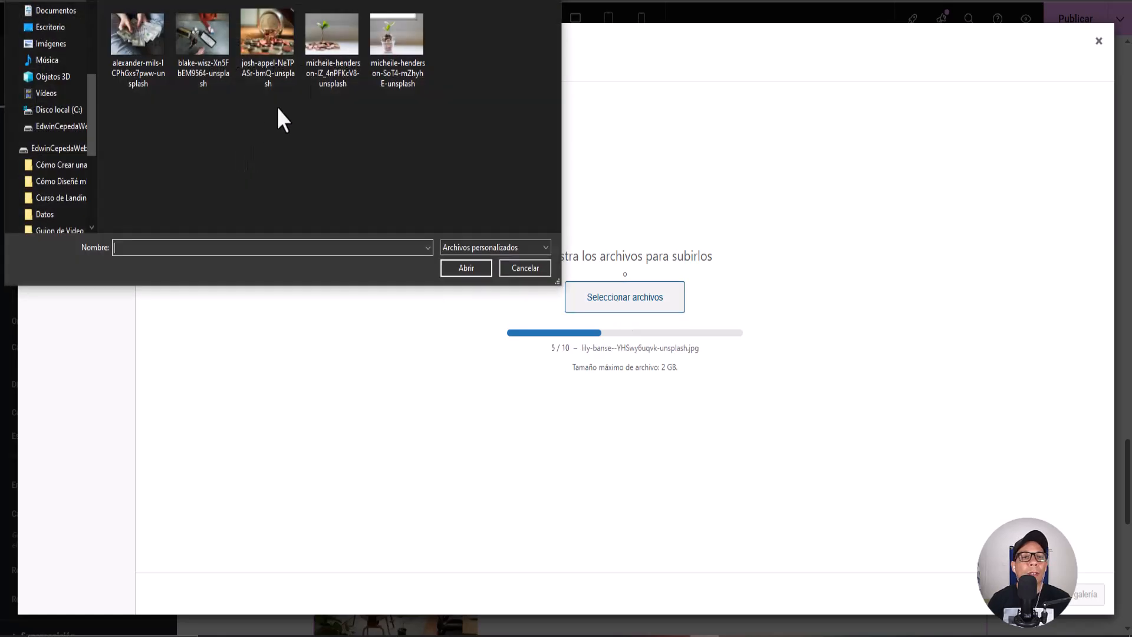
key(alt+Up)
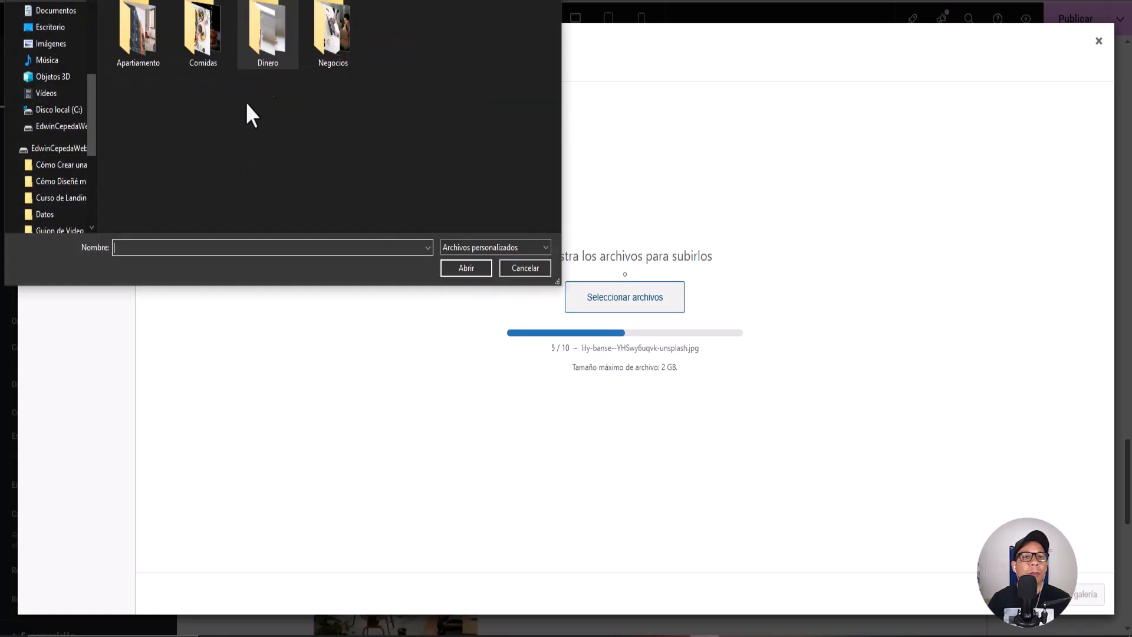
double_click(317, 37)
click(449, 271)
drag(167, 107, 382, 34)
click(461, 271)
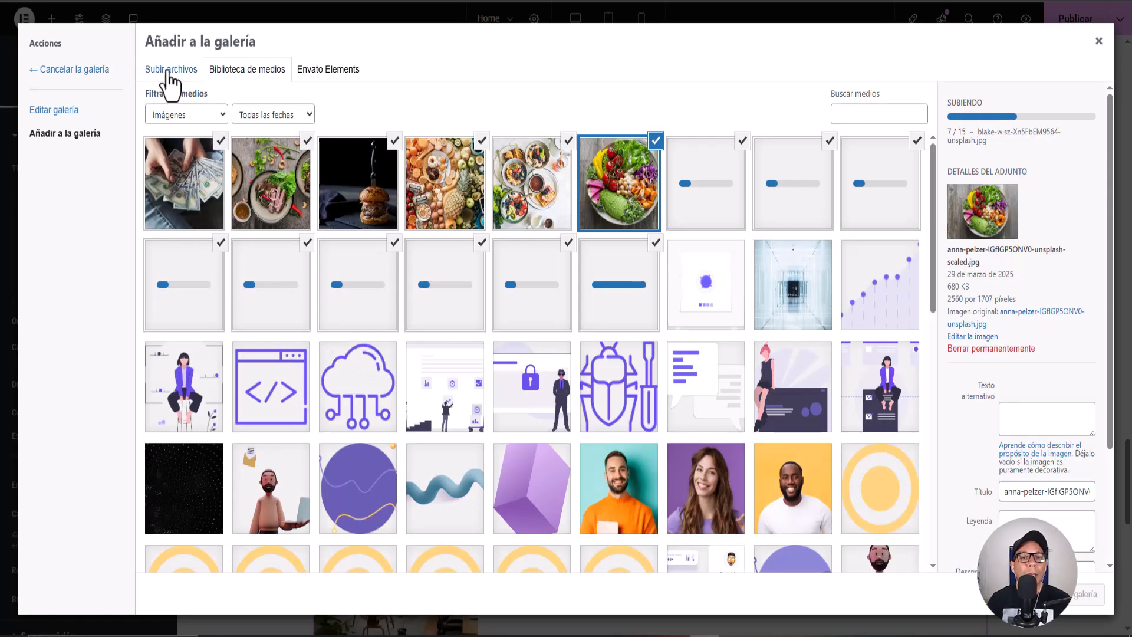
Upload the Apartiamento images again, and insert all the checked images into the gallery.
scroll(422, 384, down, 3)
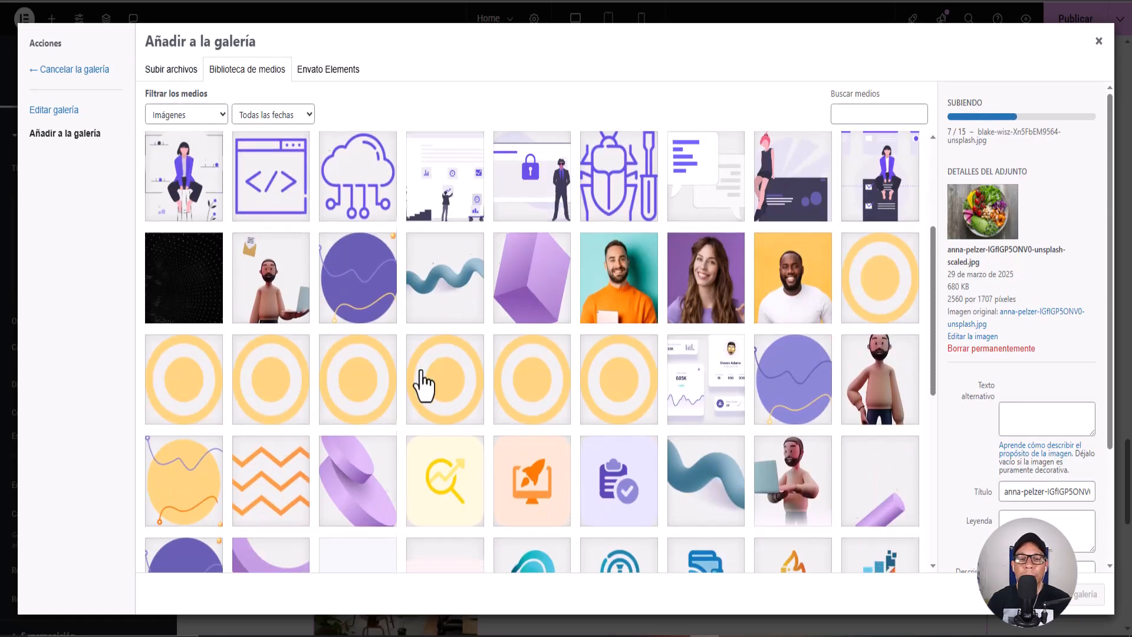
scroll(423, 384, down, 10)
scroll(422, 384, up, 12)
scroll(422, 384, up, 3)
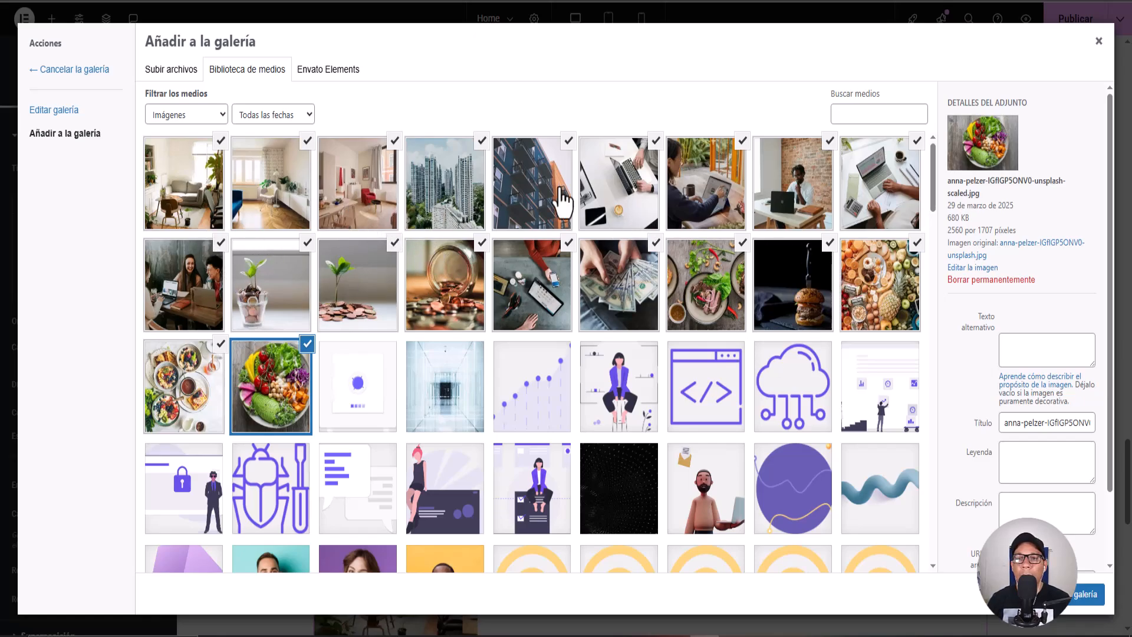
click(220, 144)
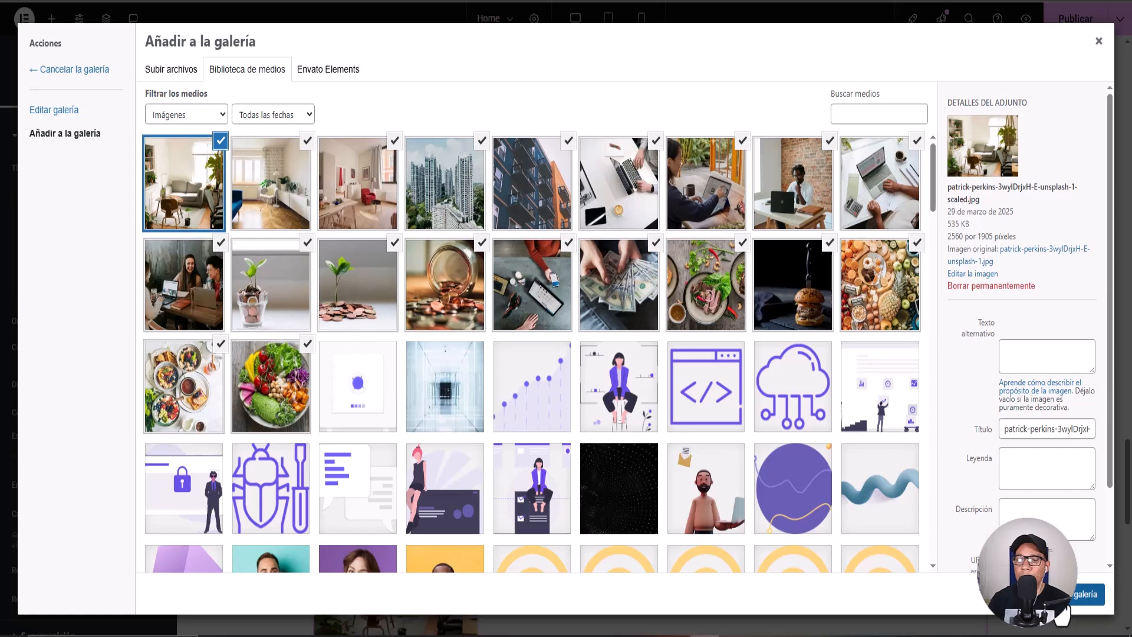
click(268, 589)
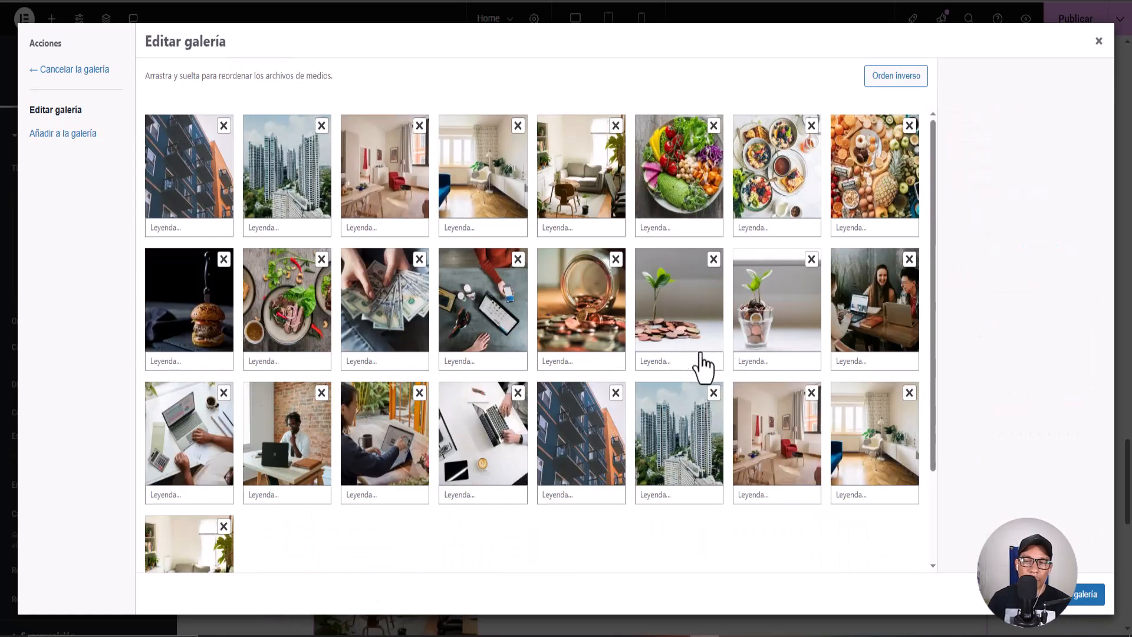
click(1069, 596)
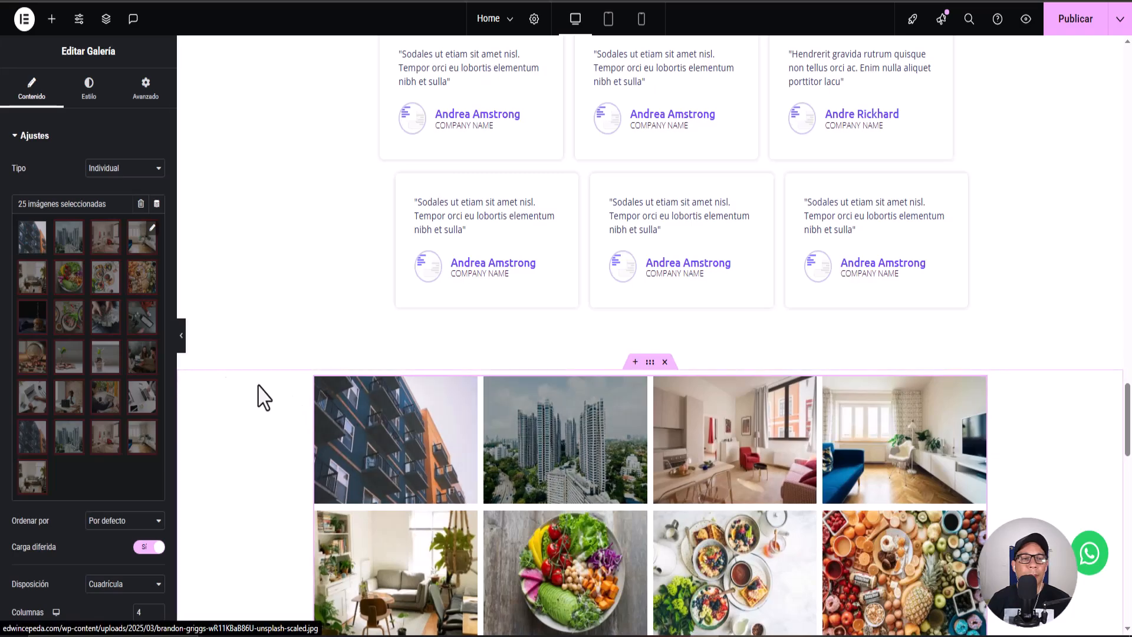
Set the gallery grid to 5 columns and check the arrangement down to the last row.
scroll(66, 283, down, 4)
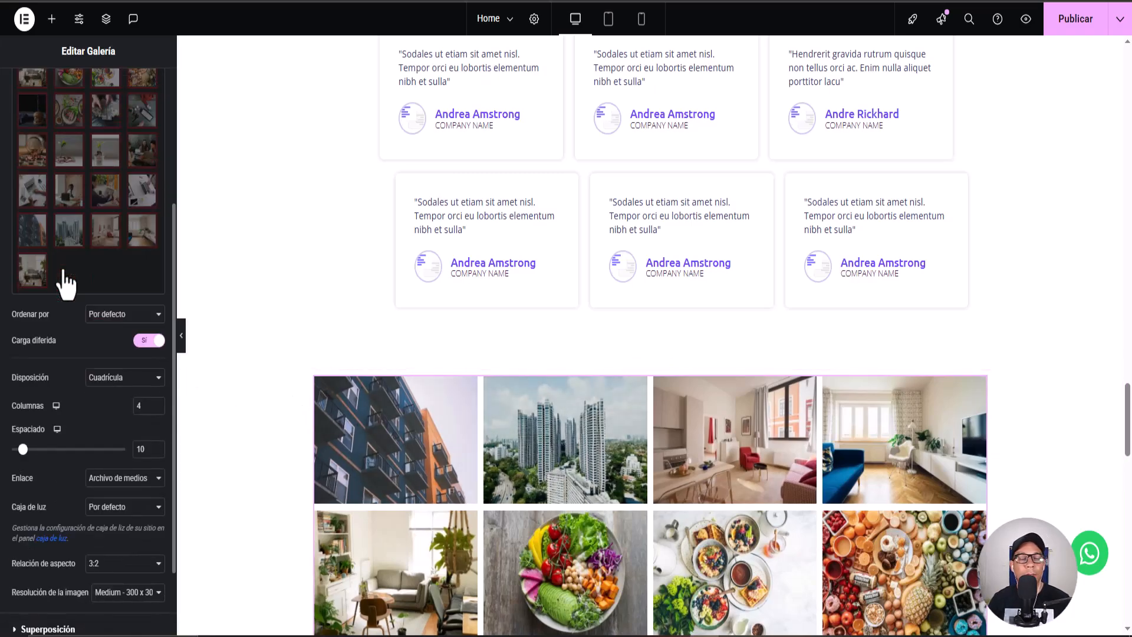
scroll(64, 272, down, 2)
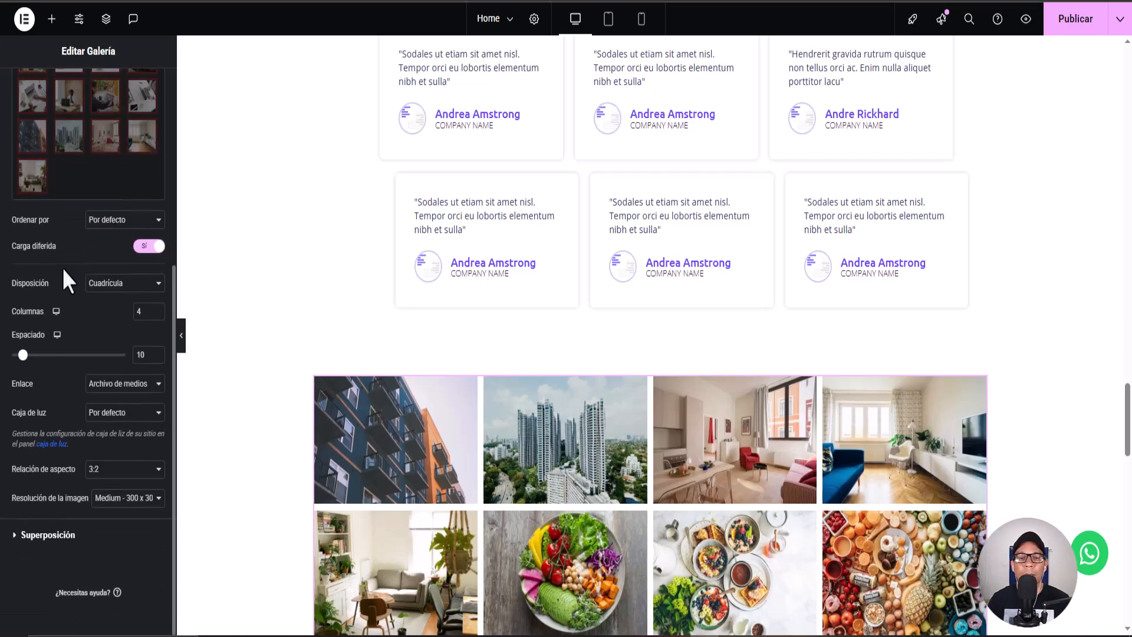
scroll(526, 463, down, 8)
scroll(531, 464, down, 8)
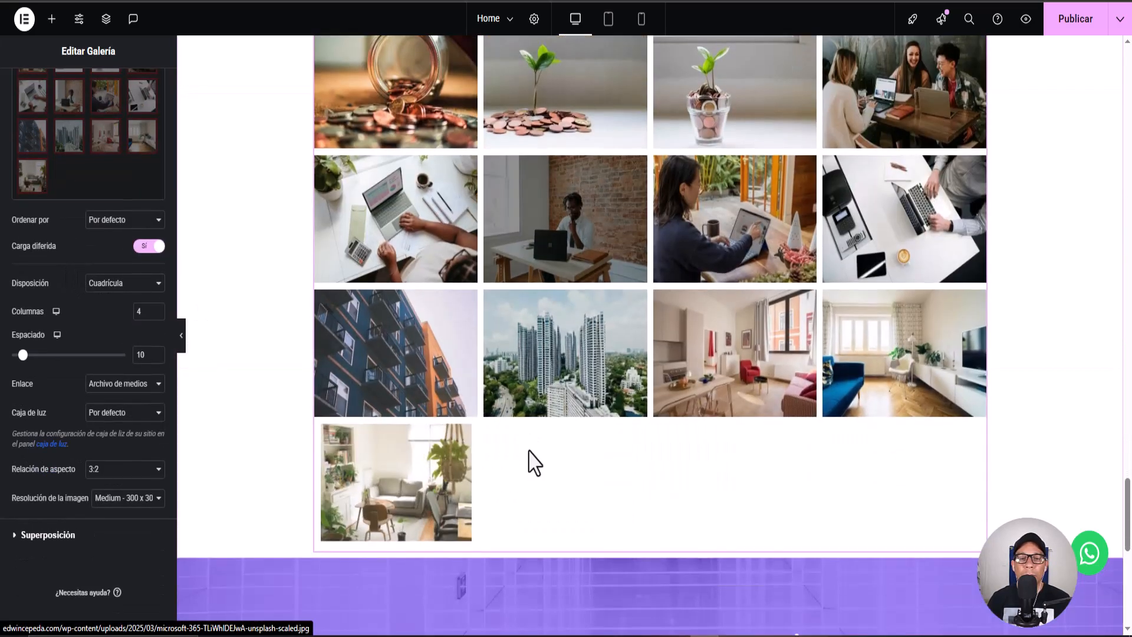
scroll(376, 349, up, 1)
scroll(375, 349, up, 4)
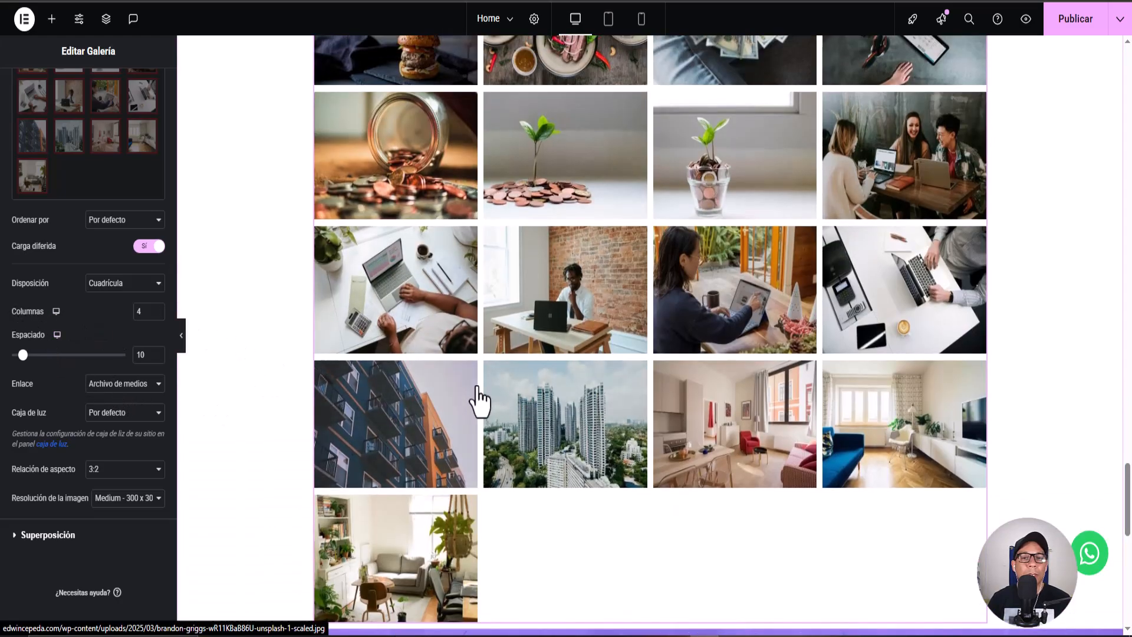
scroll(477, 398, up, 6)
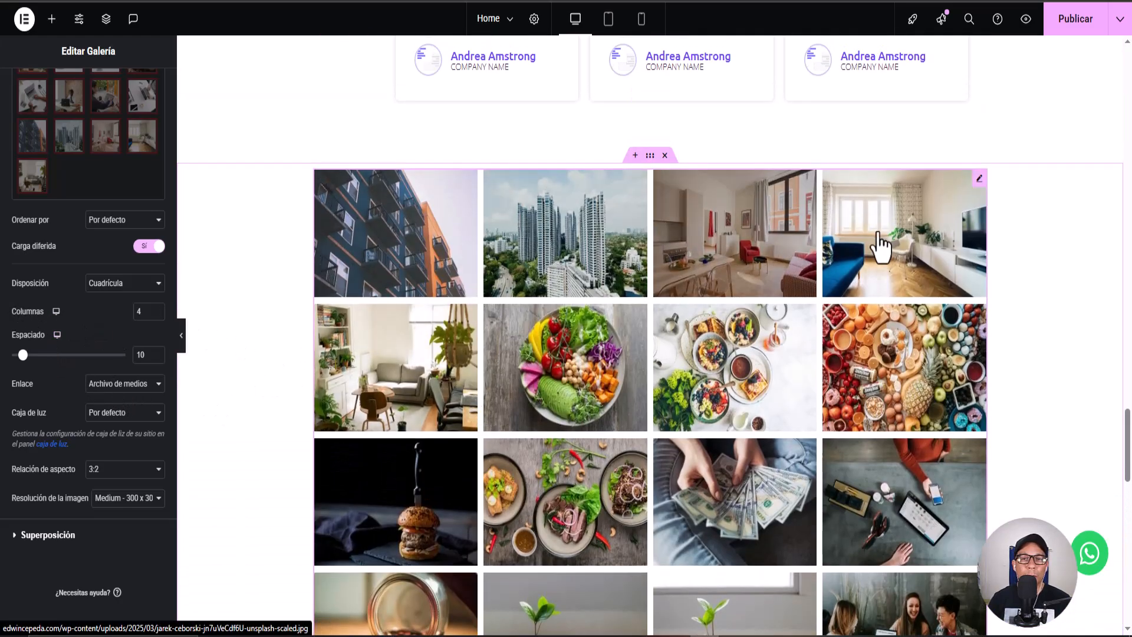
click(157, 308)
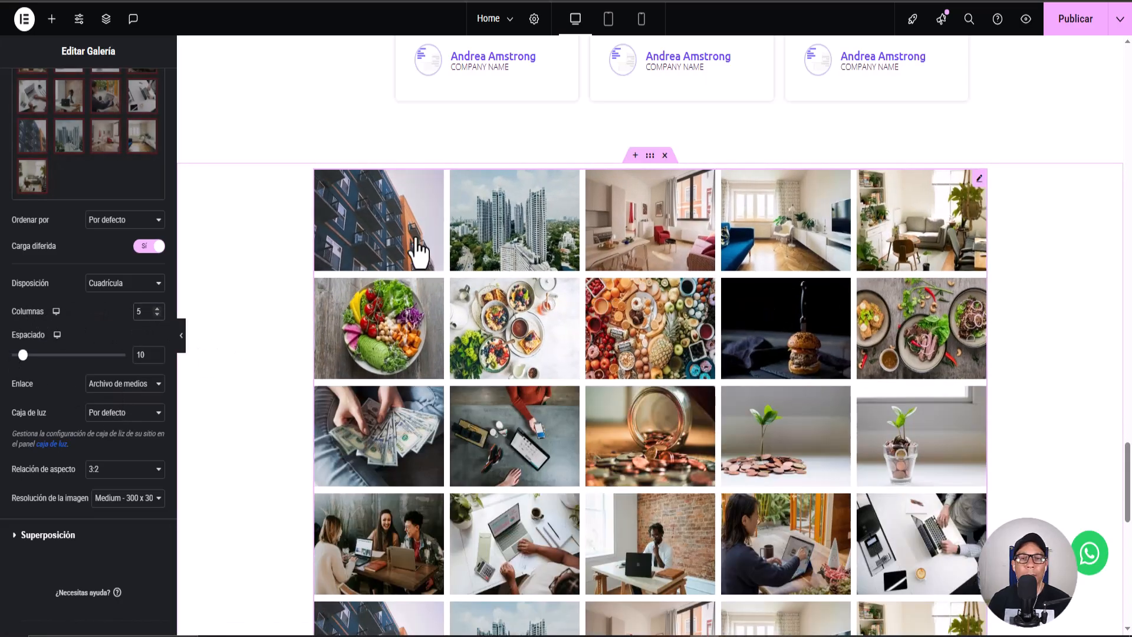
scroll(455, 336, down, 6)
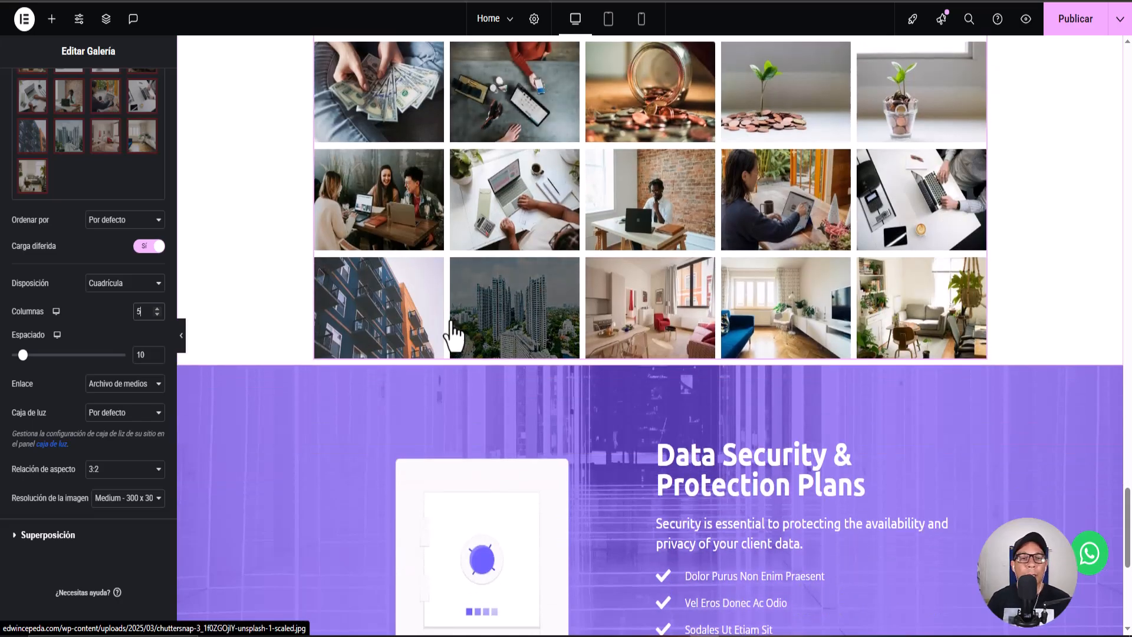
Try a spacing of 0 between the gallery images and settle on 5.
scroll(448, 322, up, 1)
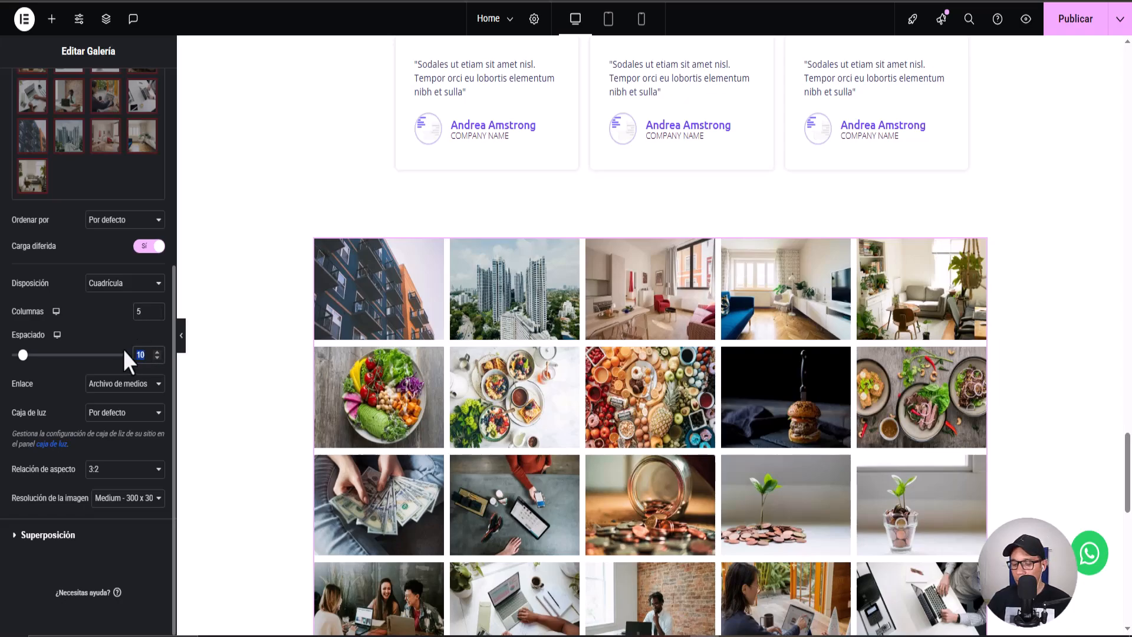
text(5)
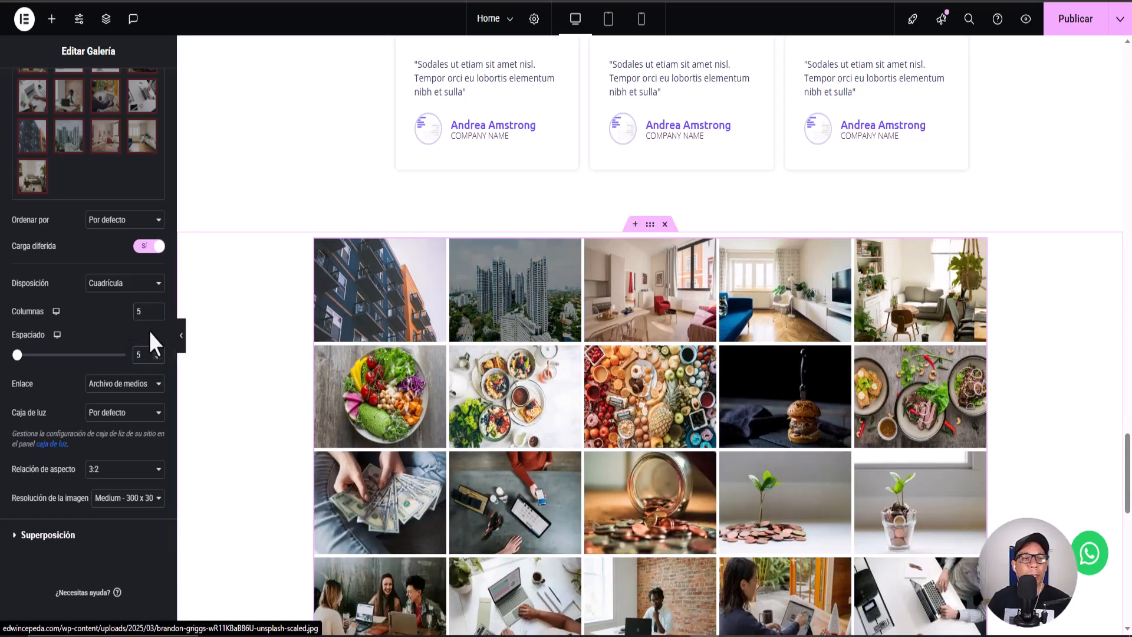
text(0)
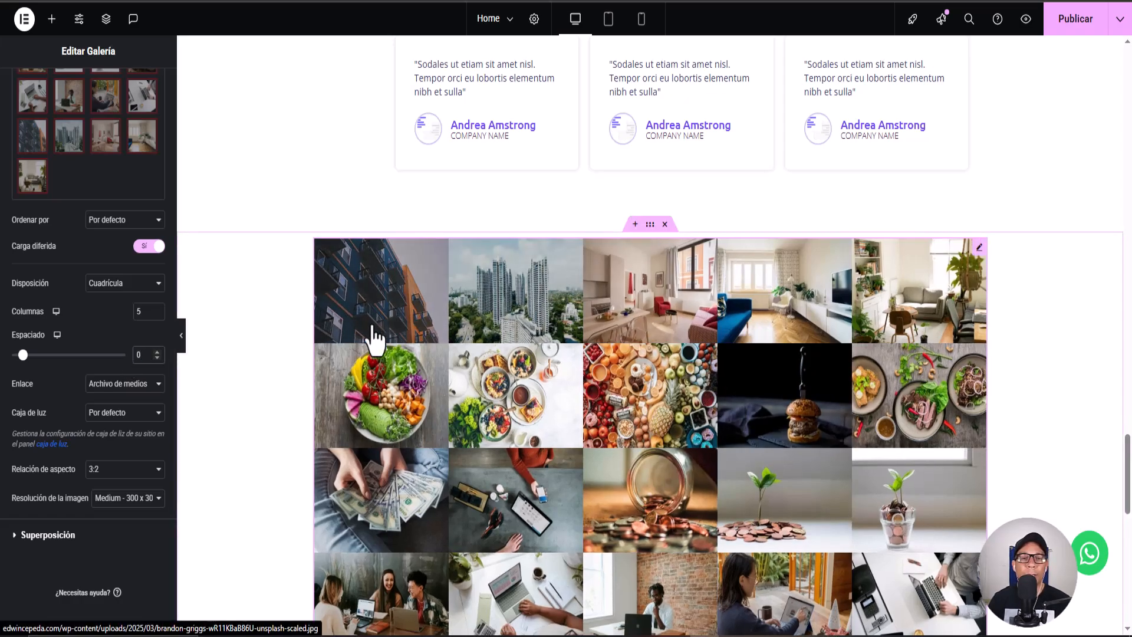
scroll(834, 488, down, 3)
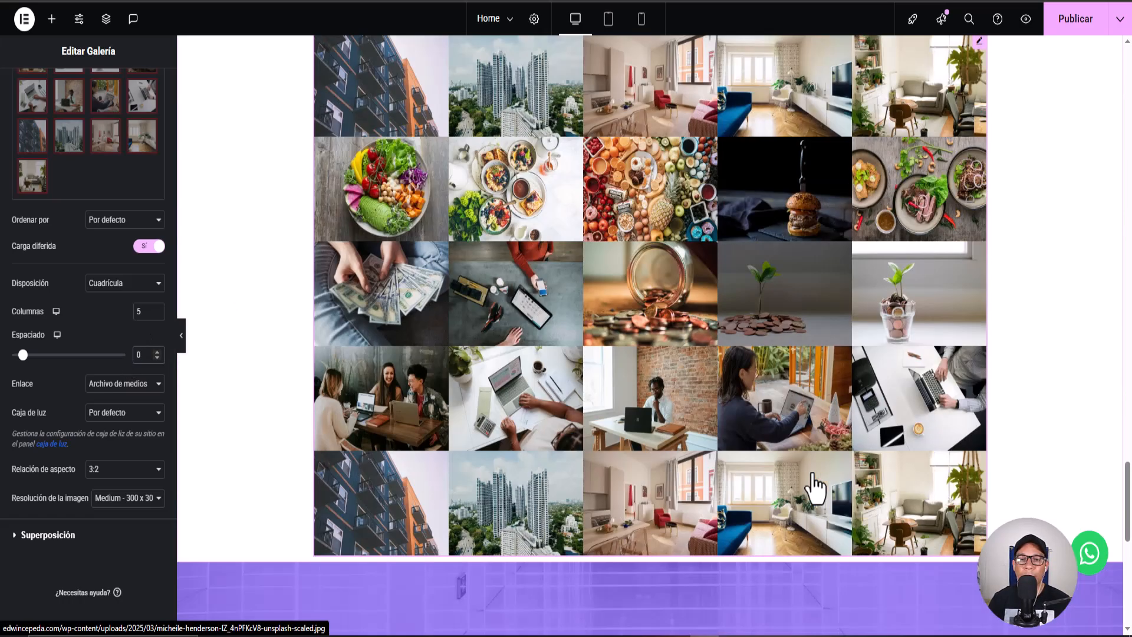
scroll(816, 485, up, 2)
scroll(815, 485, up, 1)
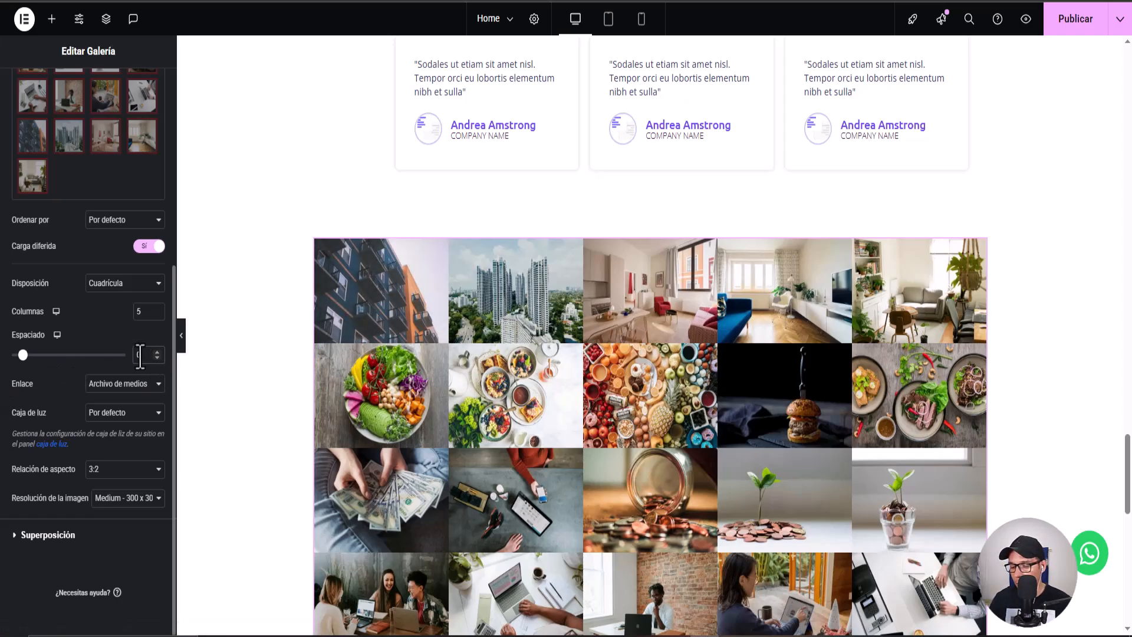
text(5)
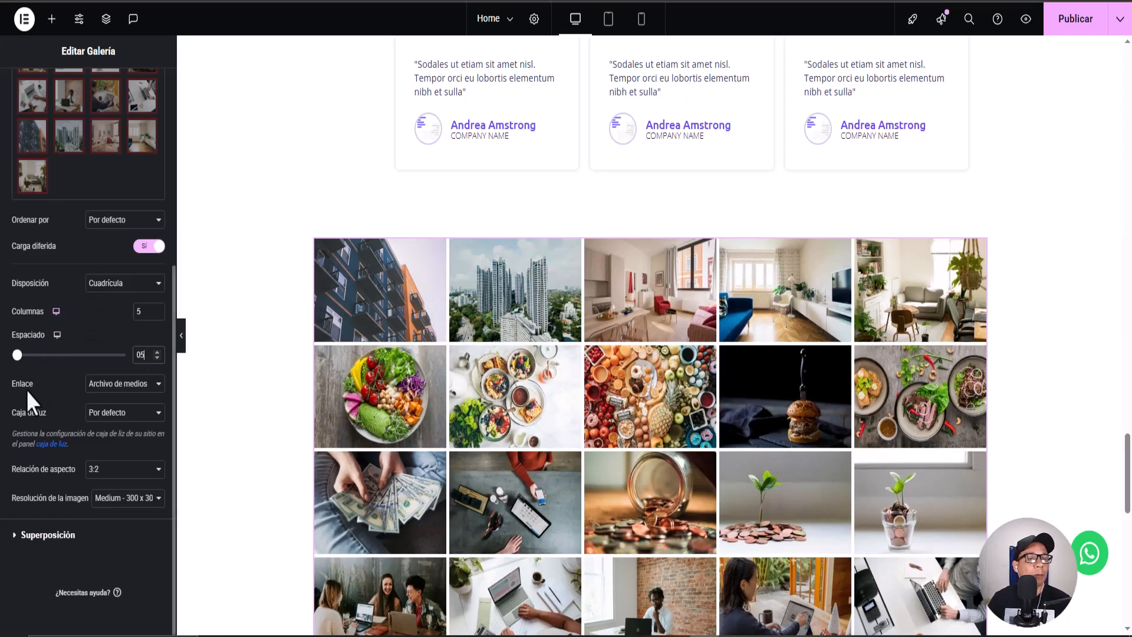
Review the gallery's link and lightbox choices, keeping Archivo de medios and Por defecto.
click(151, 390)
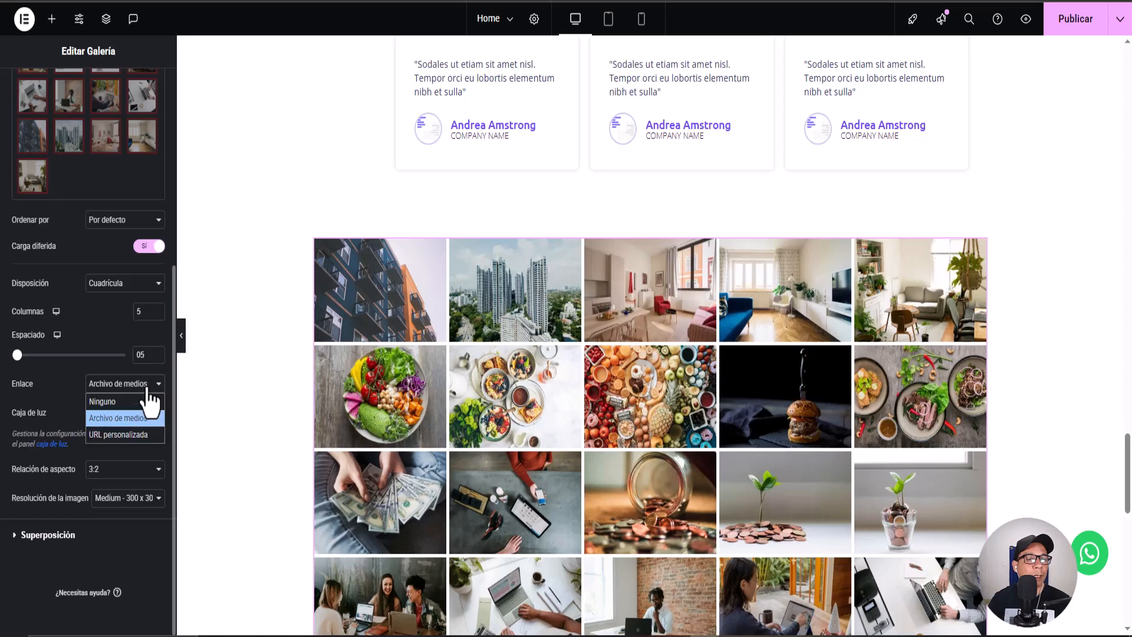
click(150, 386)
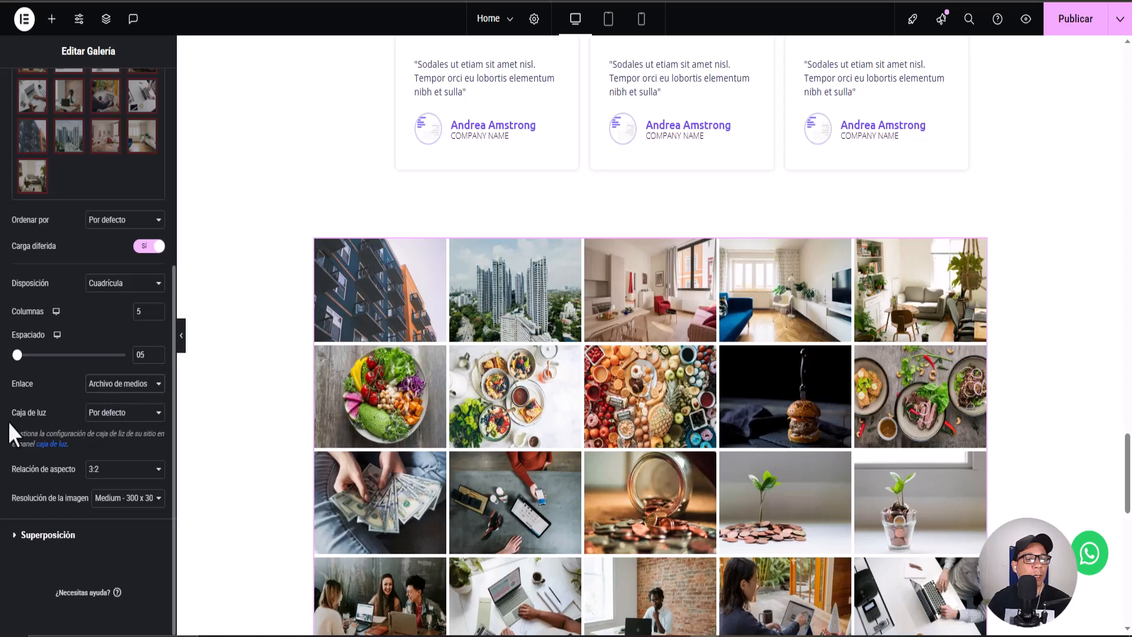
click(142, 416)
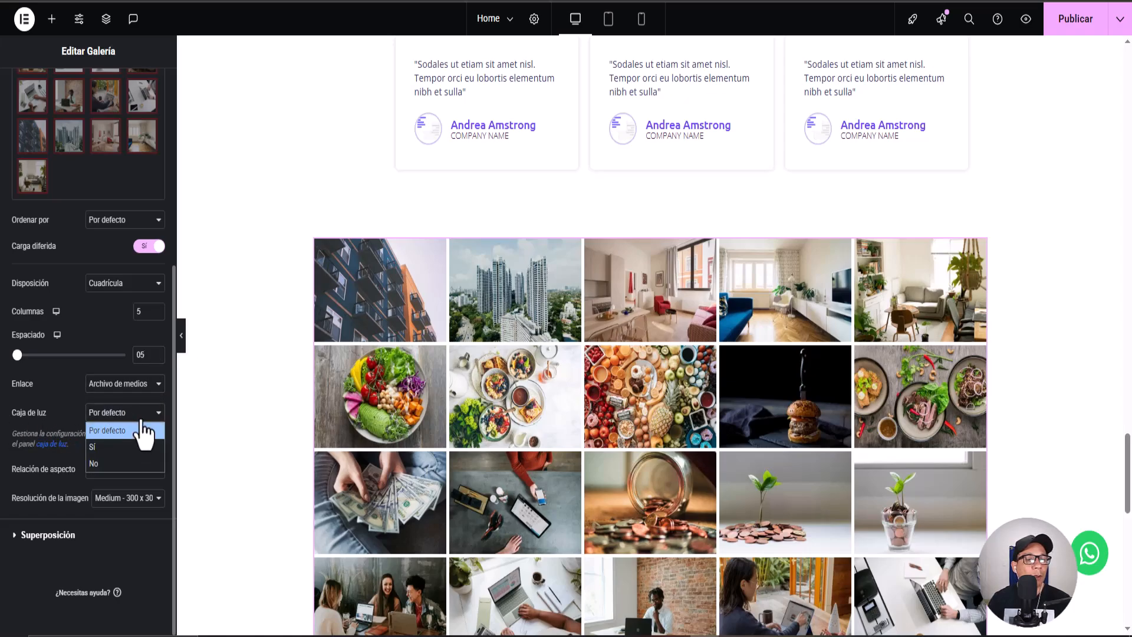
click(143, 431)
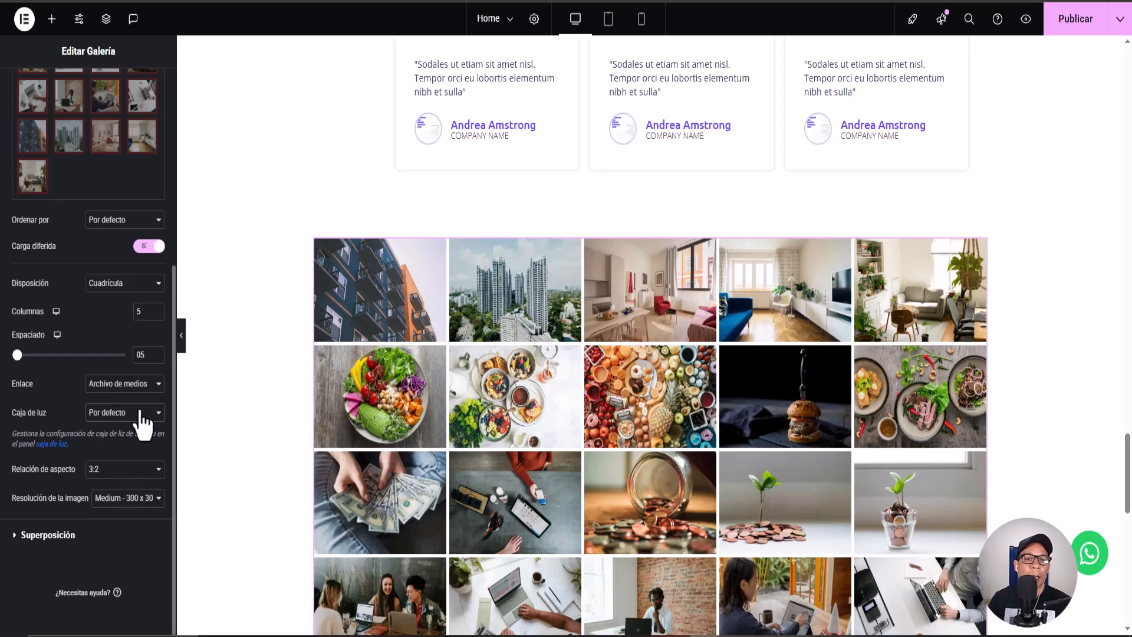
Open the first gallery image in the lightbox, browse to another image and close the preview.
click(387, 310)
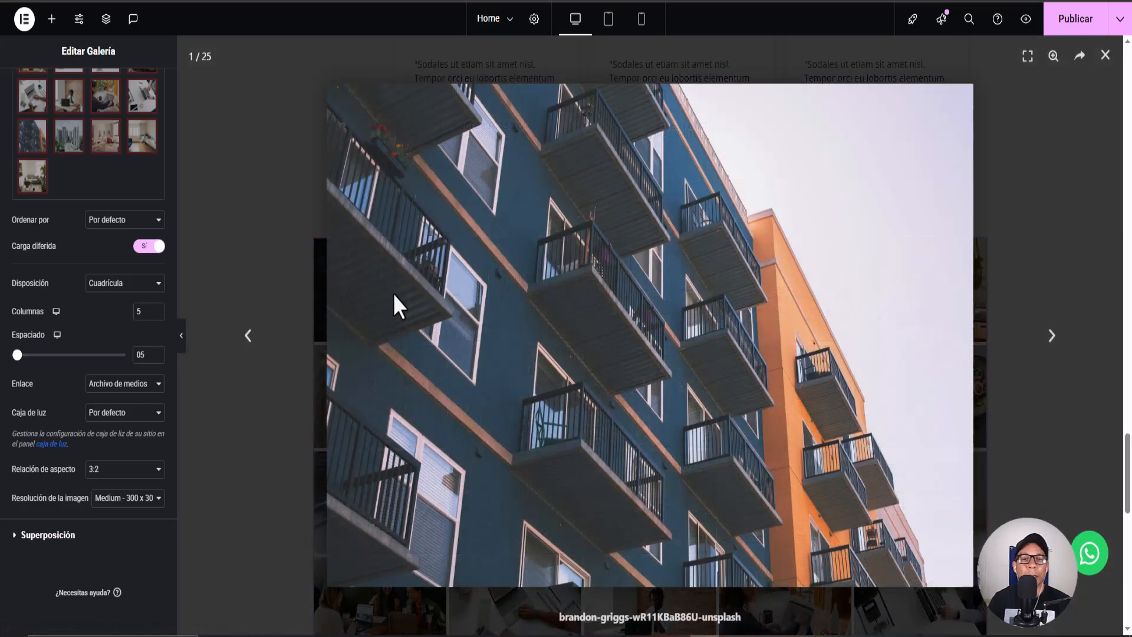
drag(393, 294, 821, 296)
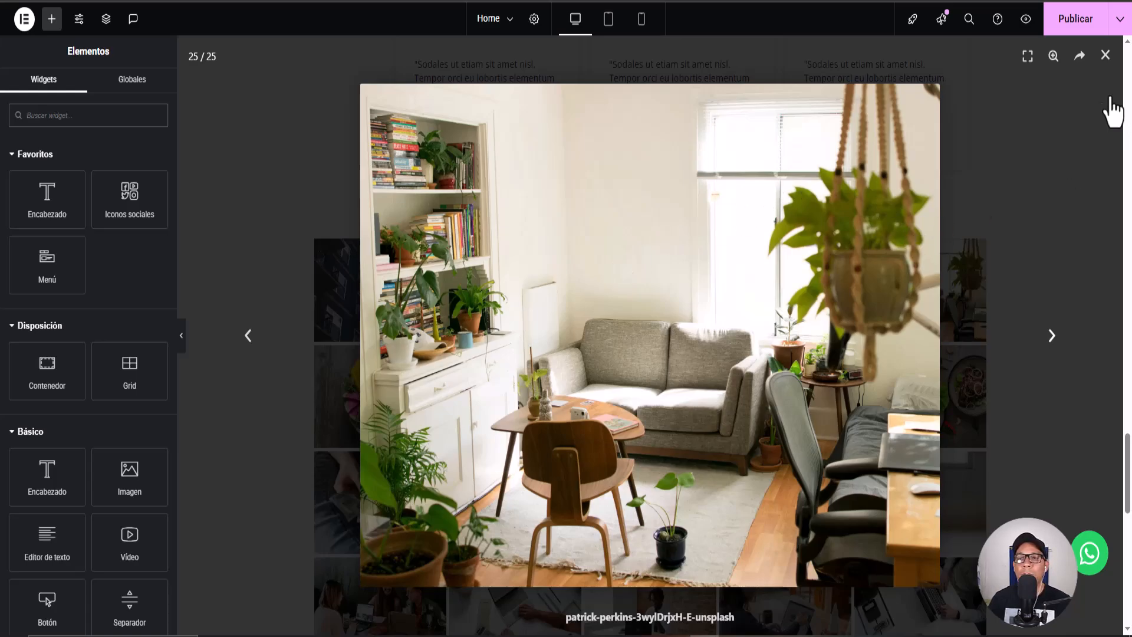
click(1105, 55)
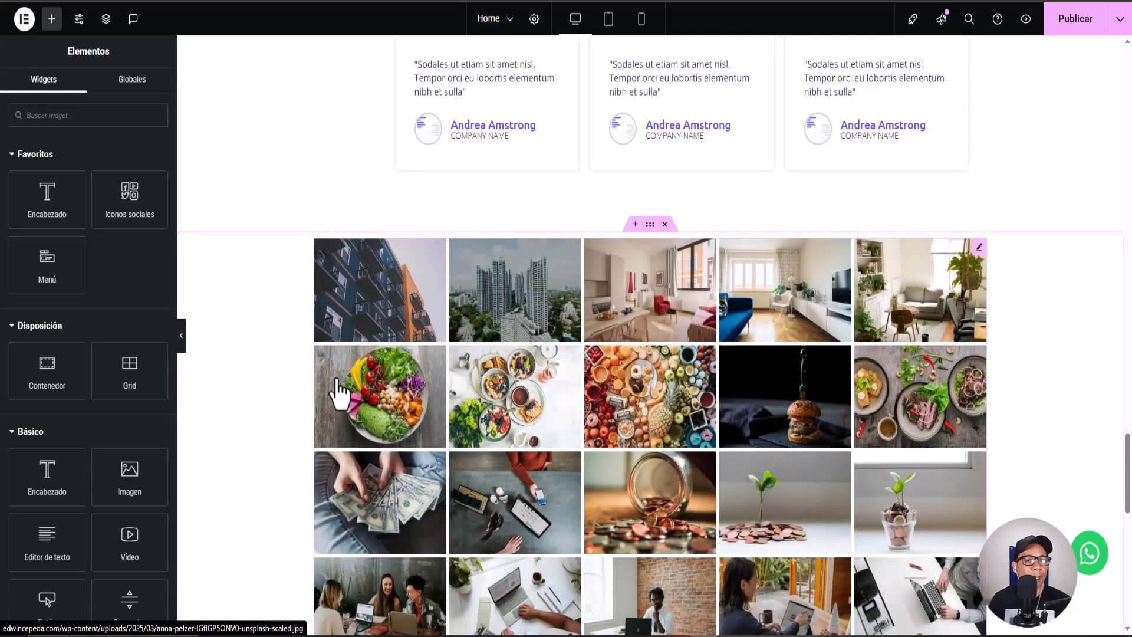
Reopen the gallery widget for editing and expand its Superposición settings.
click(979, 251)
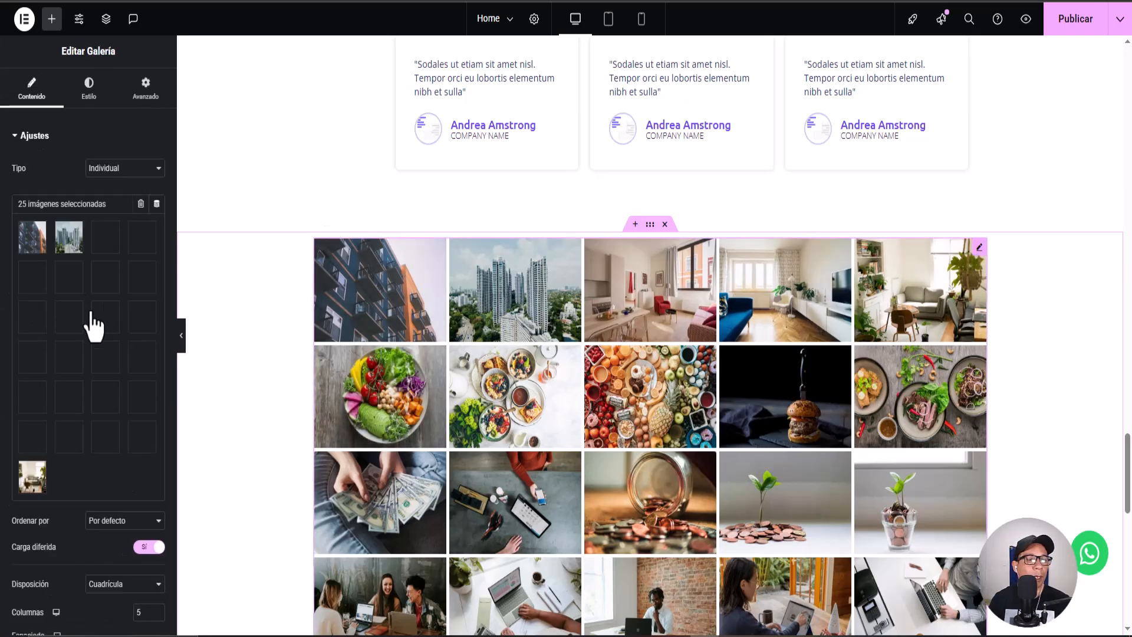
scroll(83, 490, down, 1)
scroll(101, 526, down, 4)
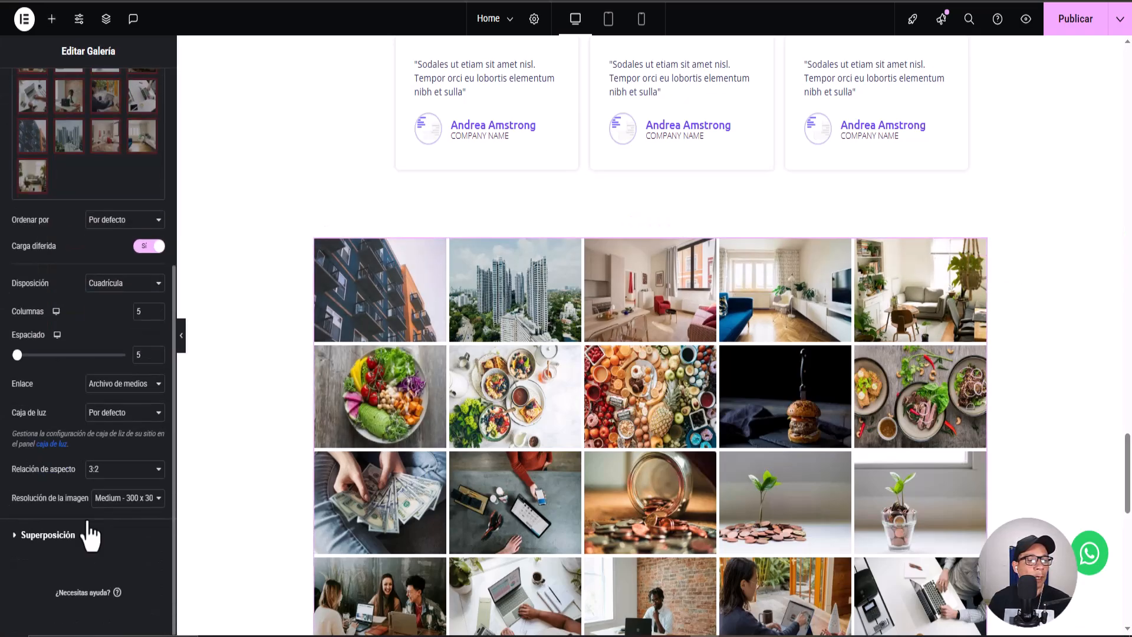
click(12, 538)
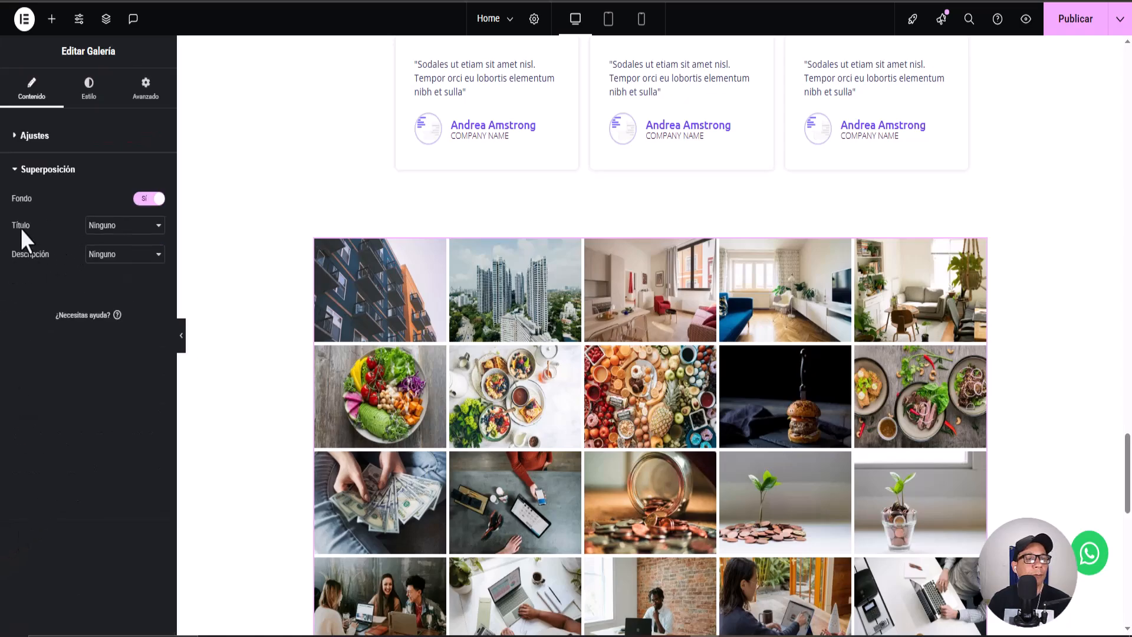
Try Título as the overlay title on the images, and restore Ninguno, leaving the description at Ninguno too.
click(127, 227)
click(108, 259)
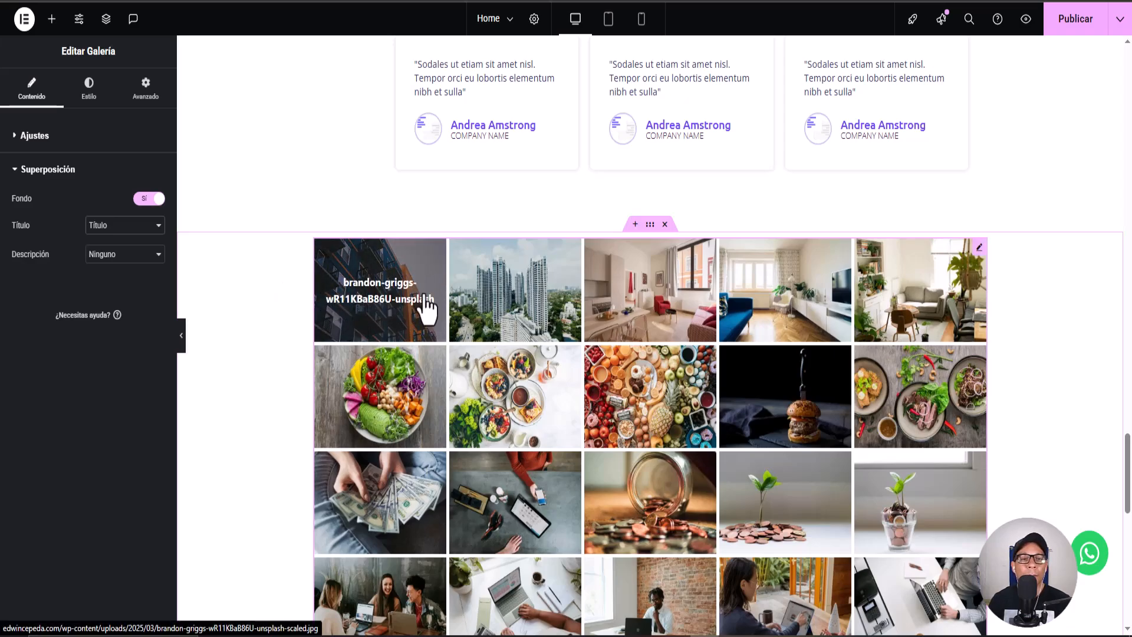
click(147, 233)
click(131, 241)
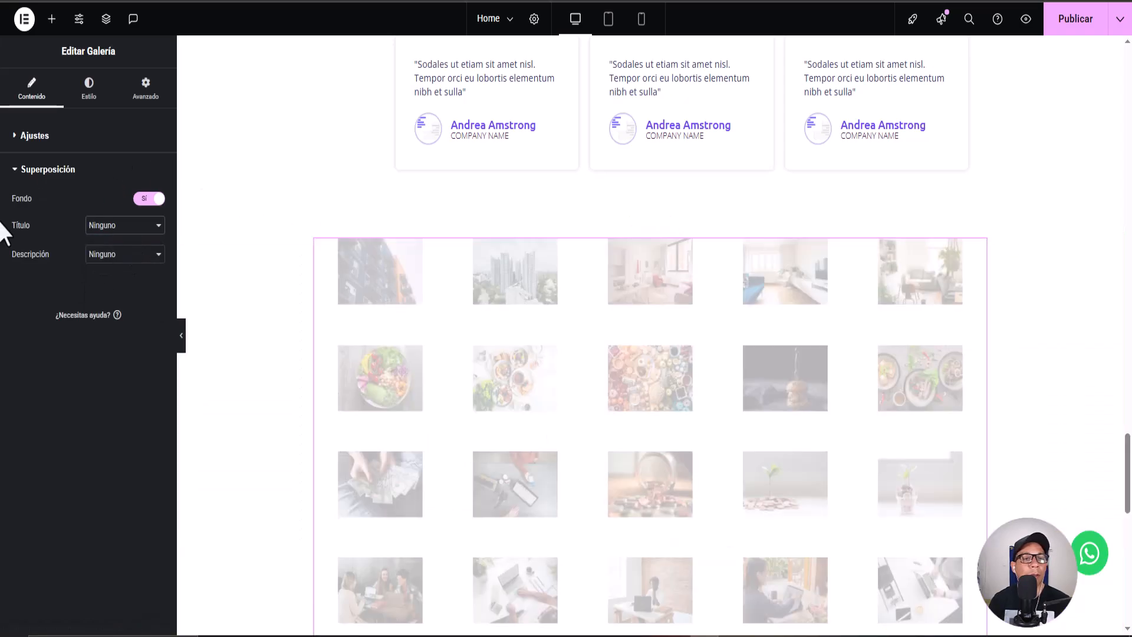
click(136, 256)
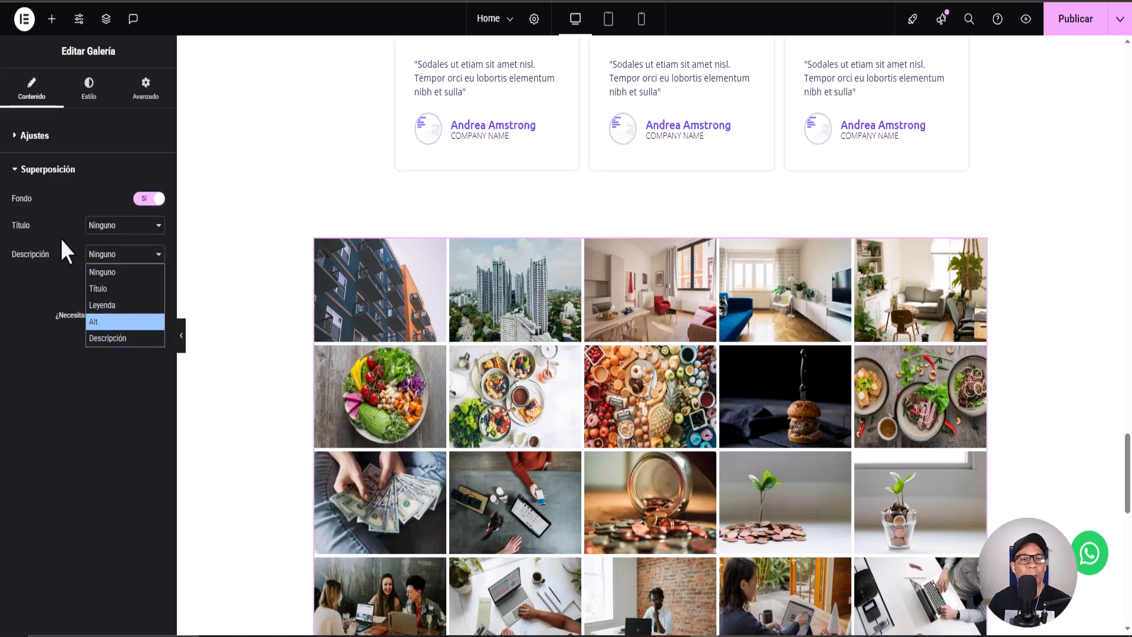
click(118, 272)
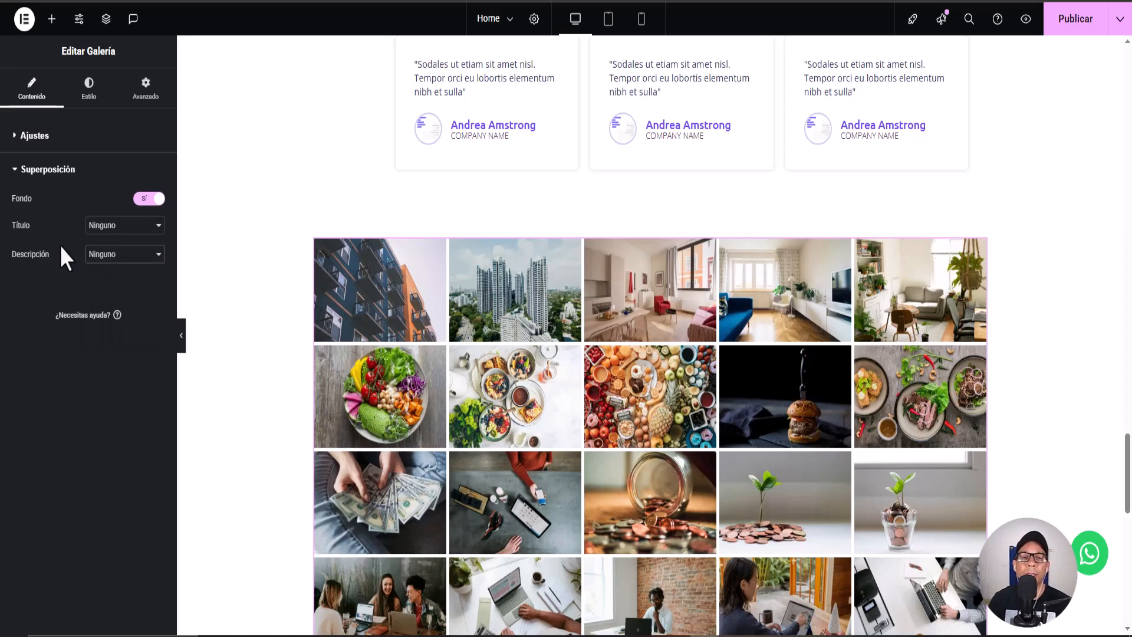
Try Descripción as the overlay description on the gallery images, and restore Ninguno.
click(111, 258)
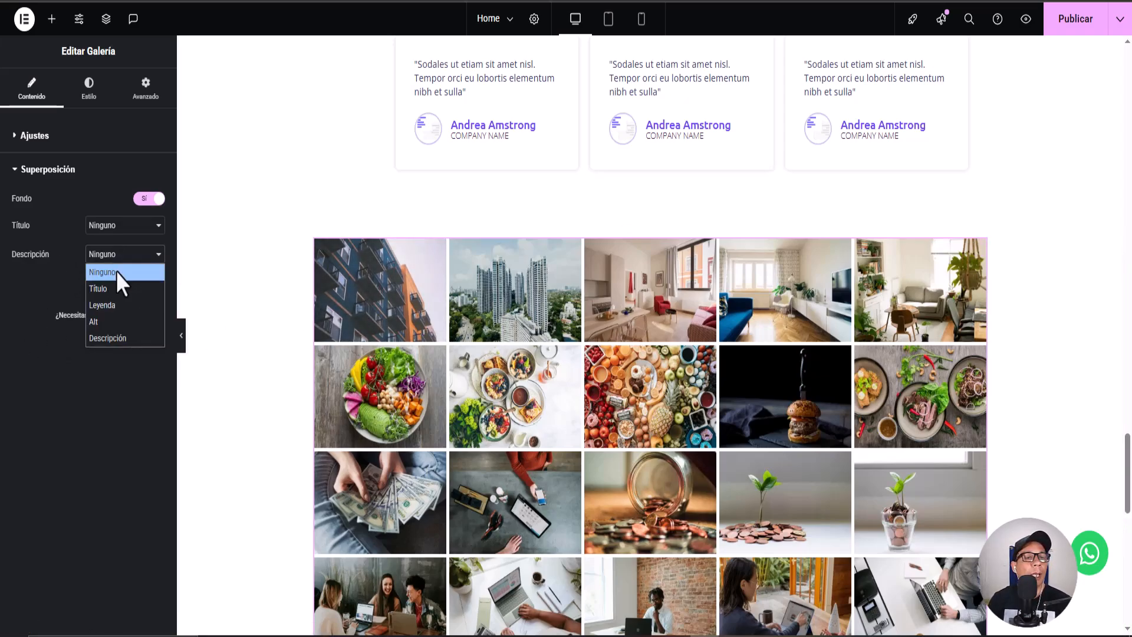
click(111, 344)
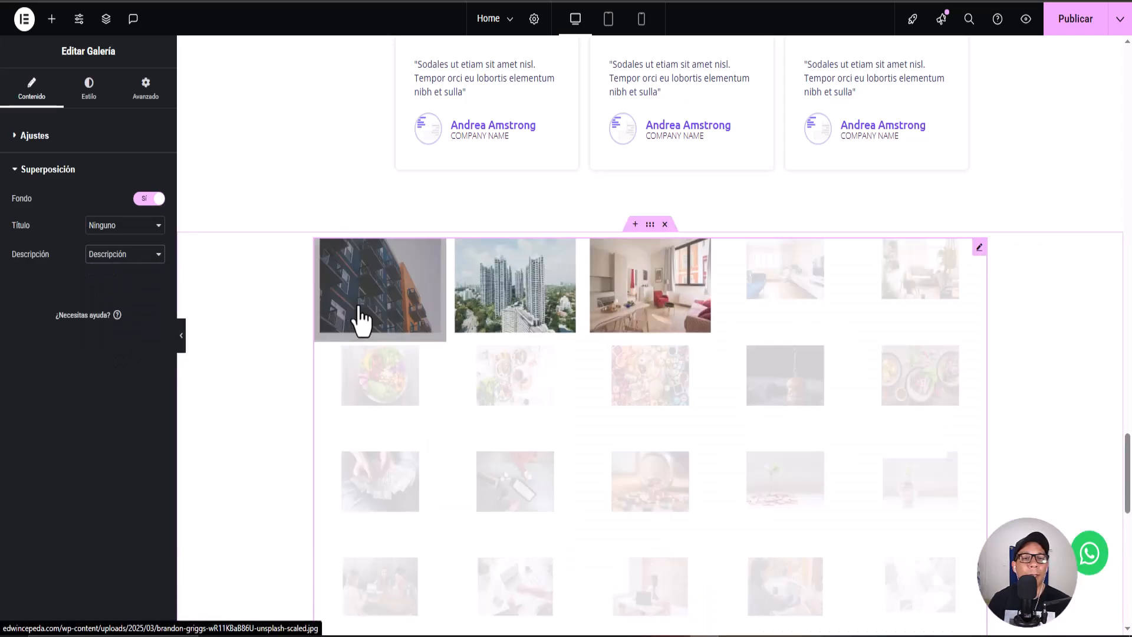
click(115, 260)
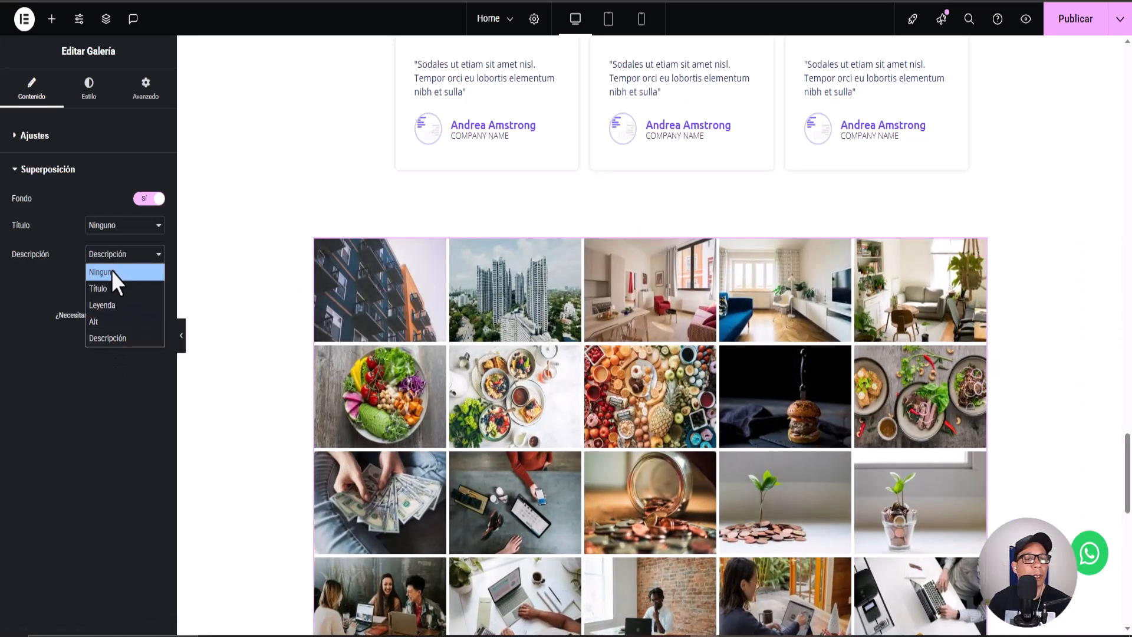
click(112, 270)
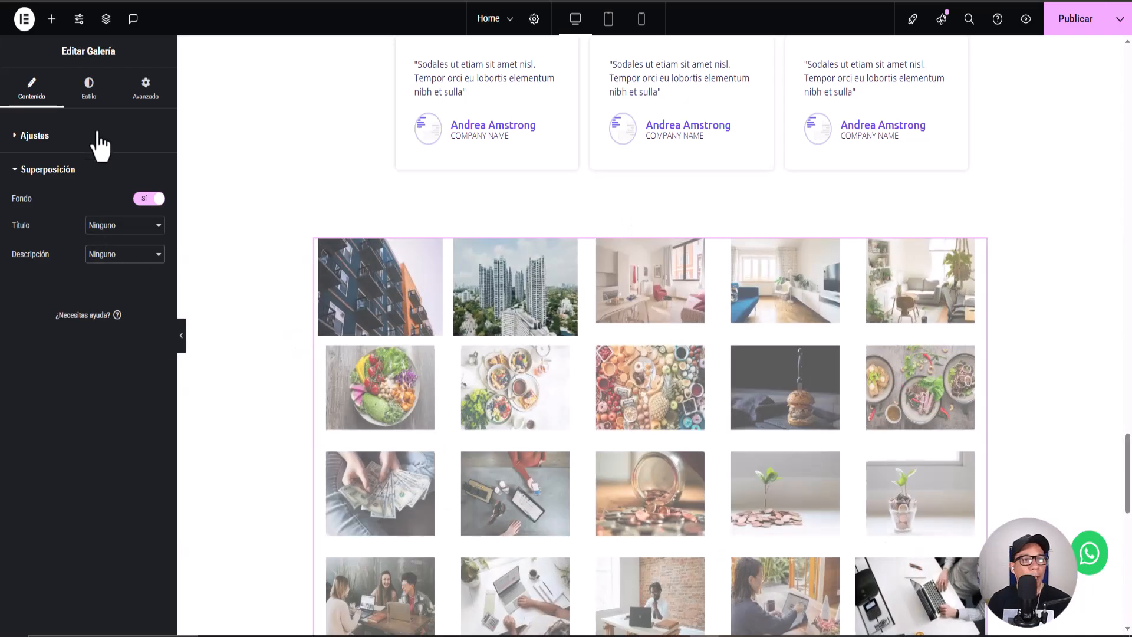
Set the animation duration to 700 ms in the gallery images' hover style settings.
click(97, 93)
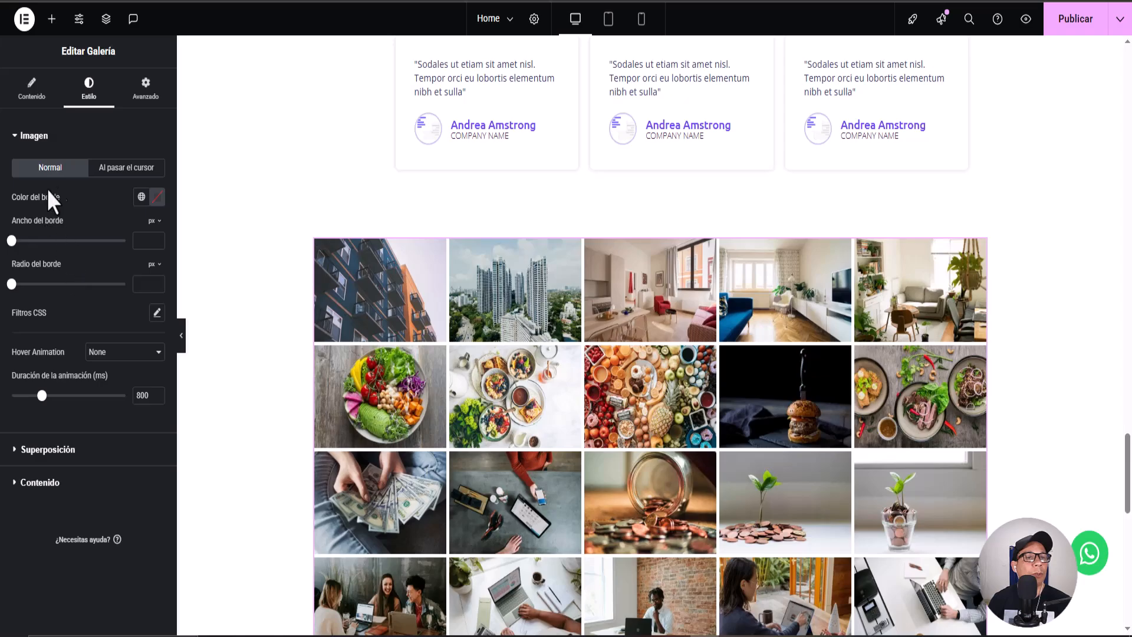
click(110, 177)
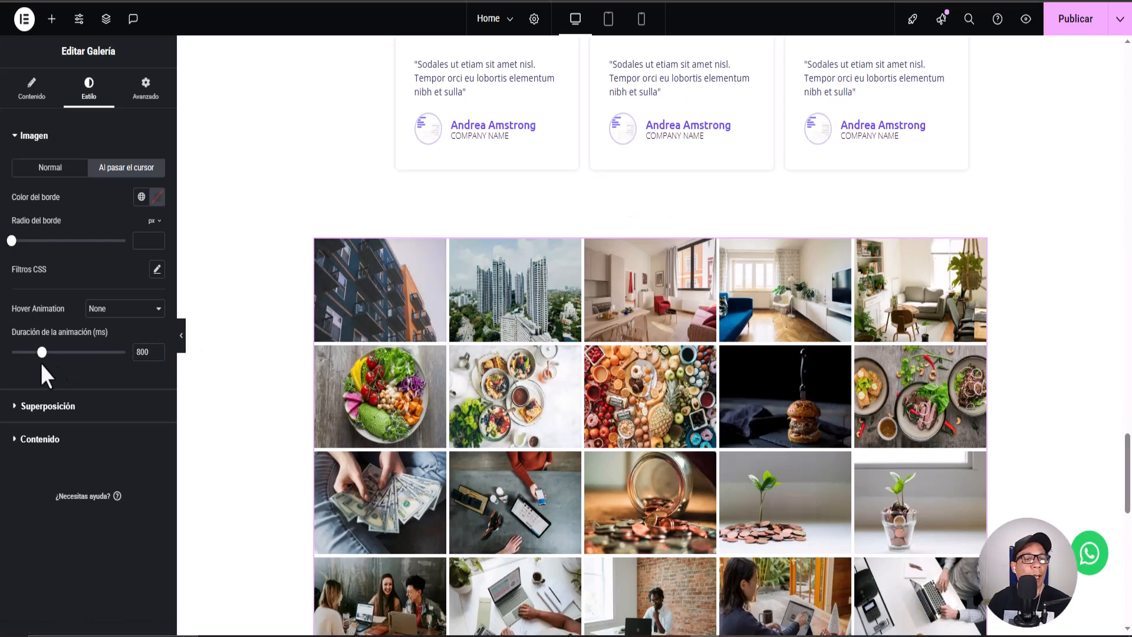
mouse_move(42, 352)
mouse_down()
mouse_move(56, 353)
mouse_move(39, 352)
mouse_up()
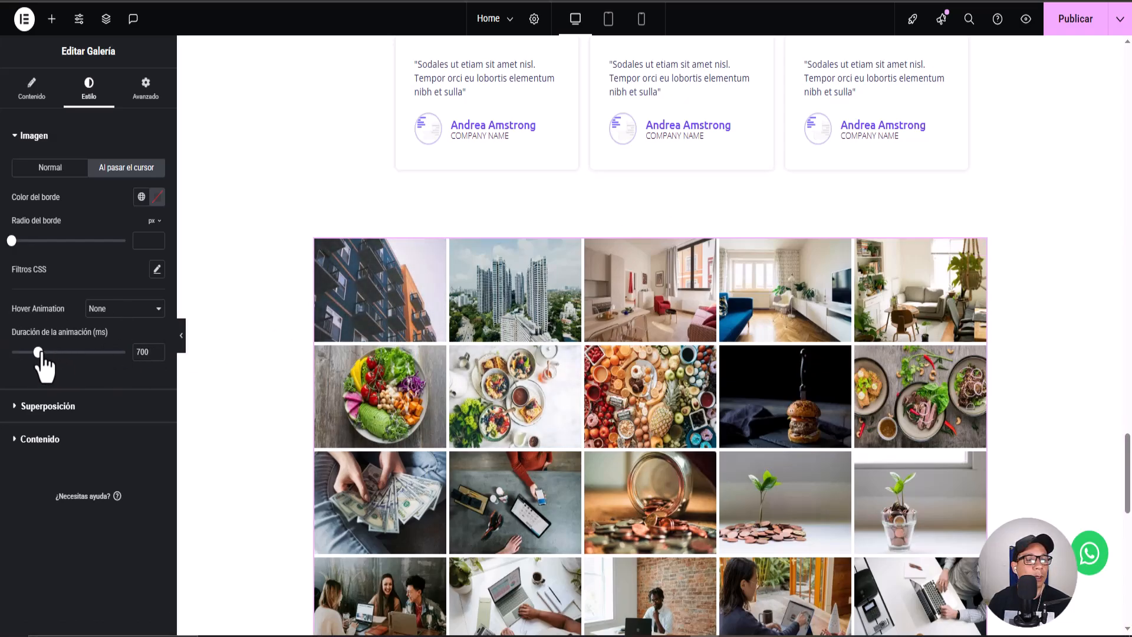
click(14, 136)
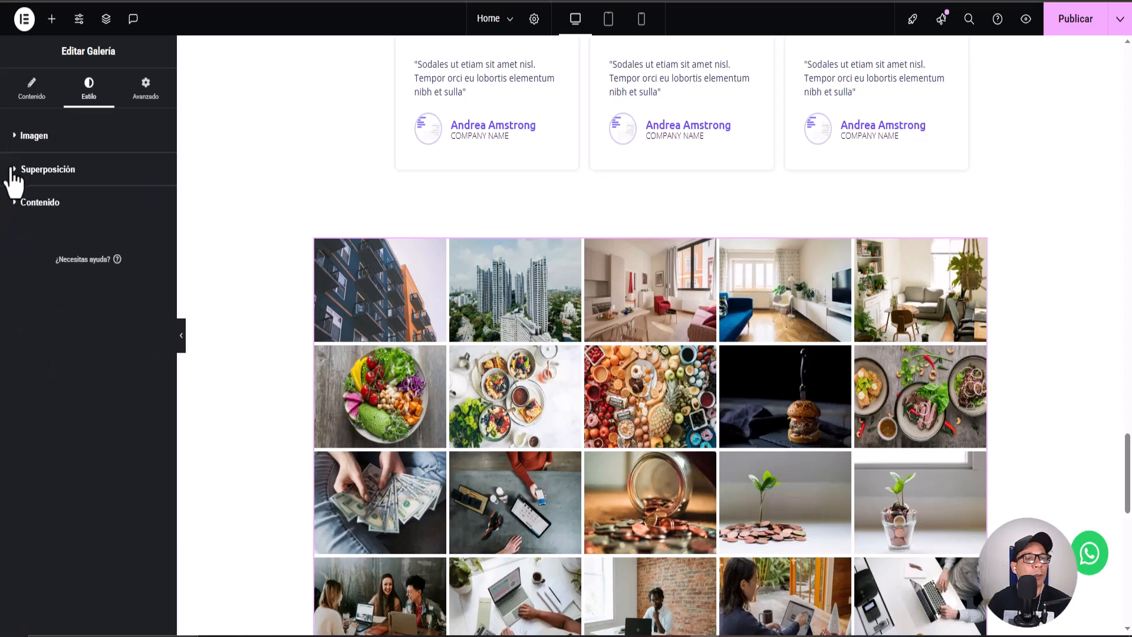
Review the gallery's Superposición style options, including blend mode, hover animation and duration.
click(15, 169)
click(15, 169)
click(15, 170)
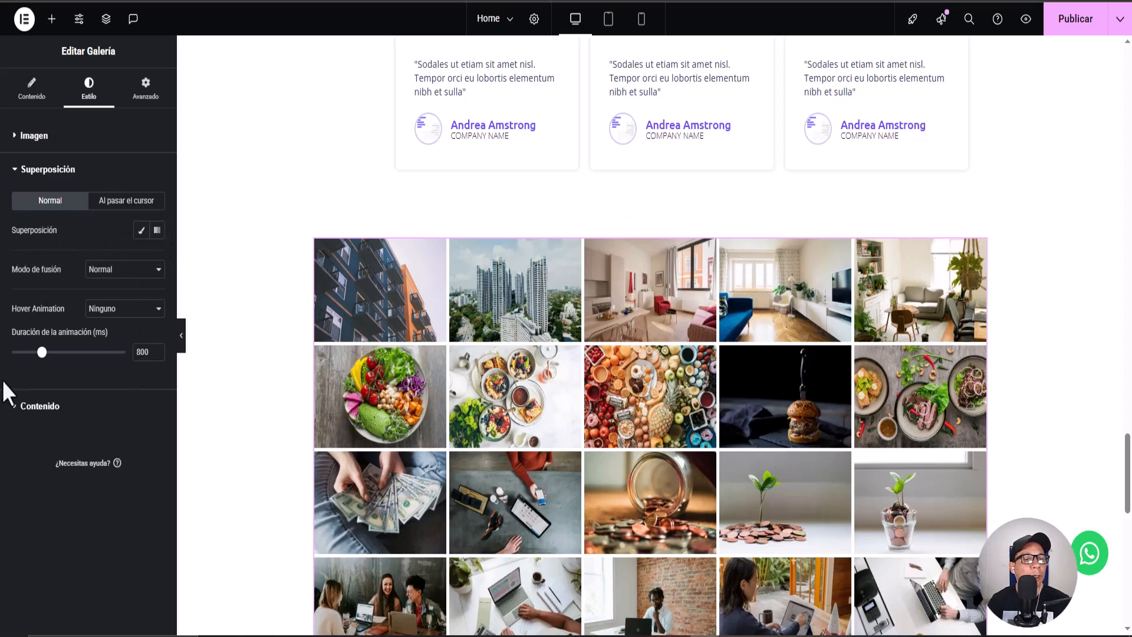
click(18, 177)
Set the hover animation in the gallery's Contenido style settings to Grow.
click(20, 203)
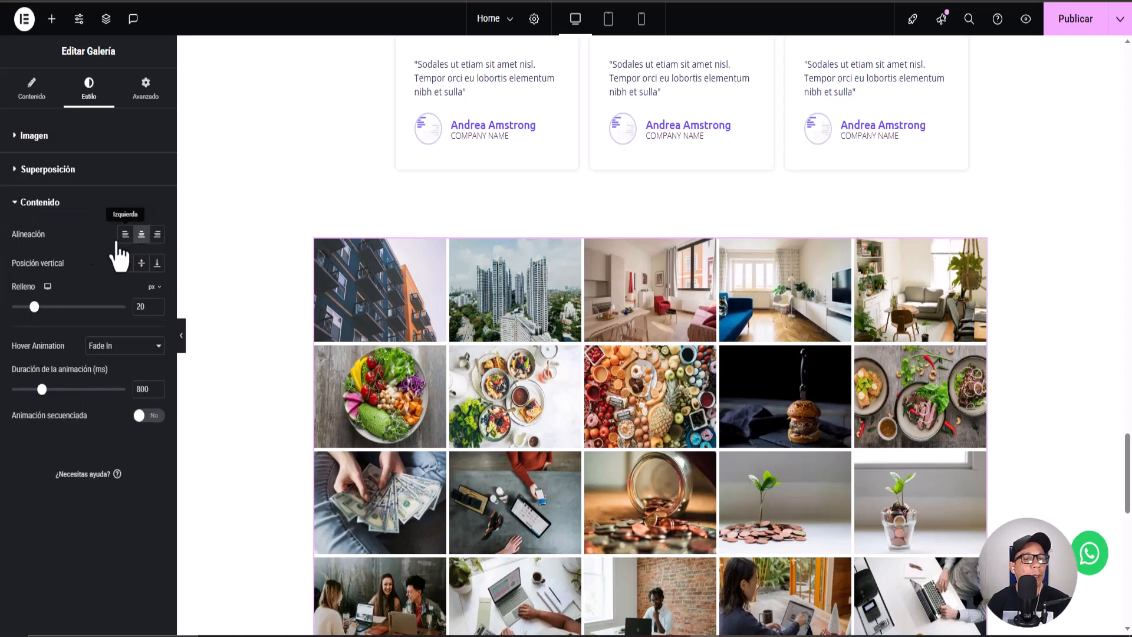
click(131, 354)
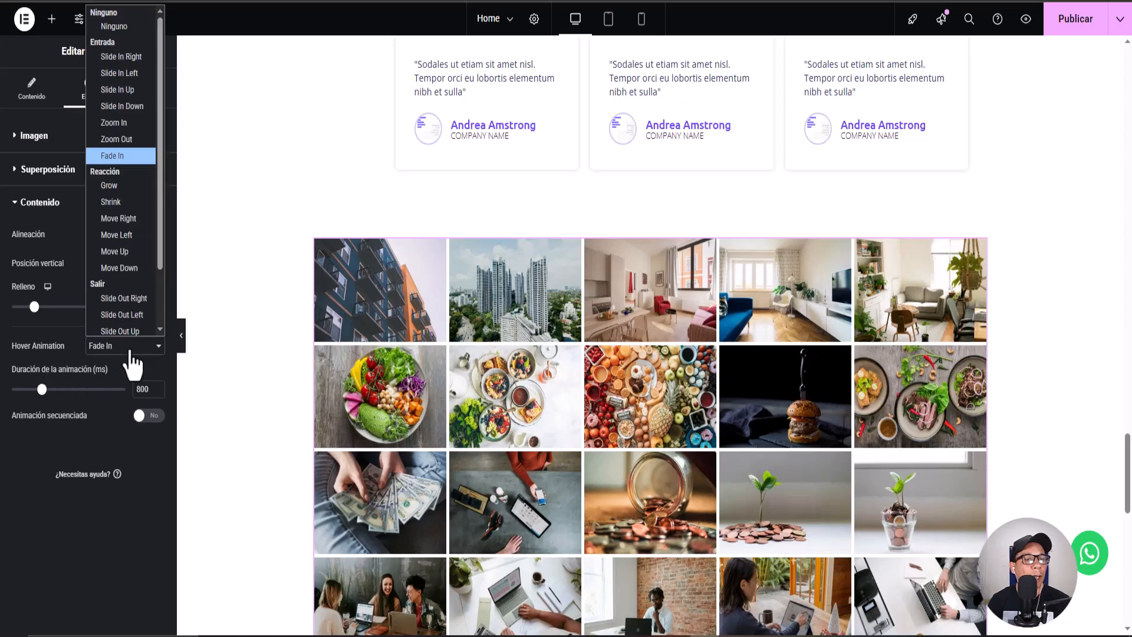
click(115, 186)
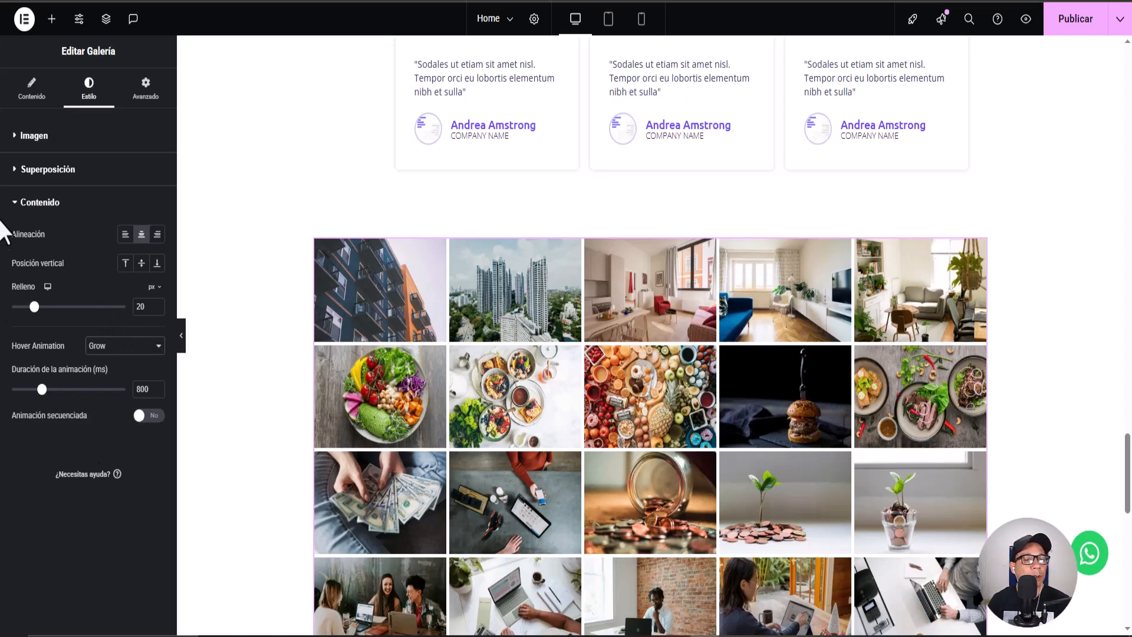
click(23, 204)
Return to the gallery's content settings and change its type from Individual to Múltiple.
click(29, 95)
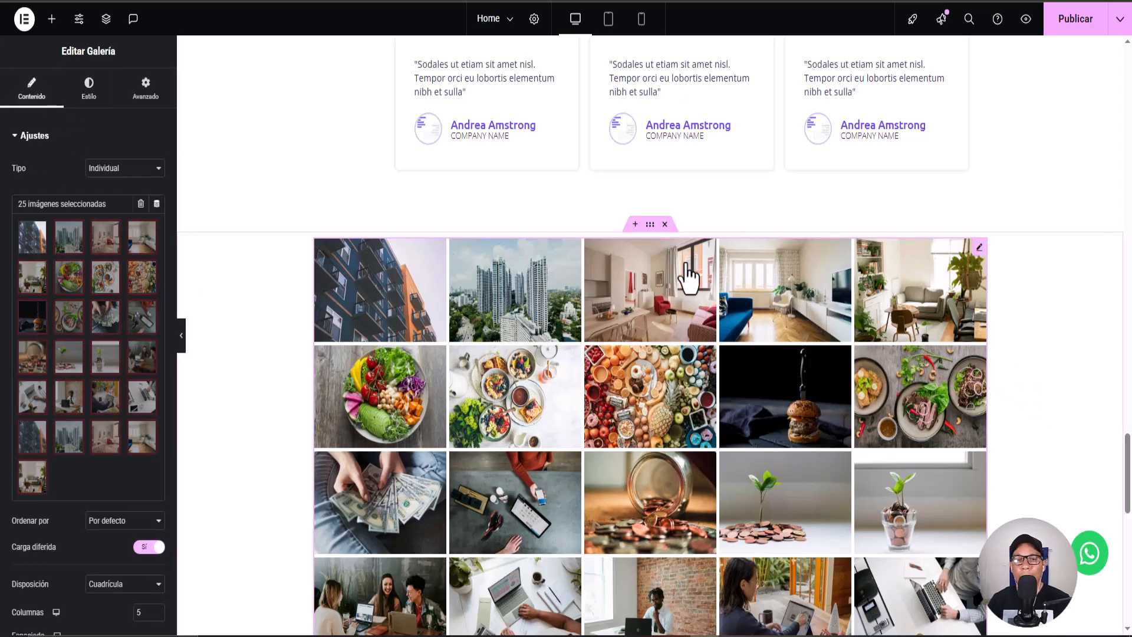
scroll(670, 316, down, 3)
scroll(718, 390, up, 1)
scroll(717, 387, up, 3)
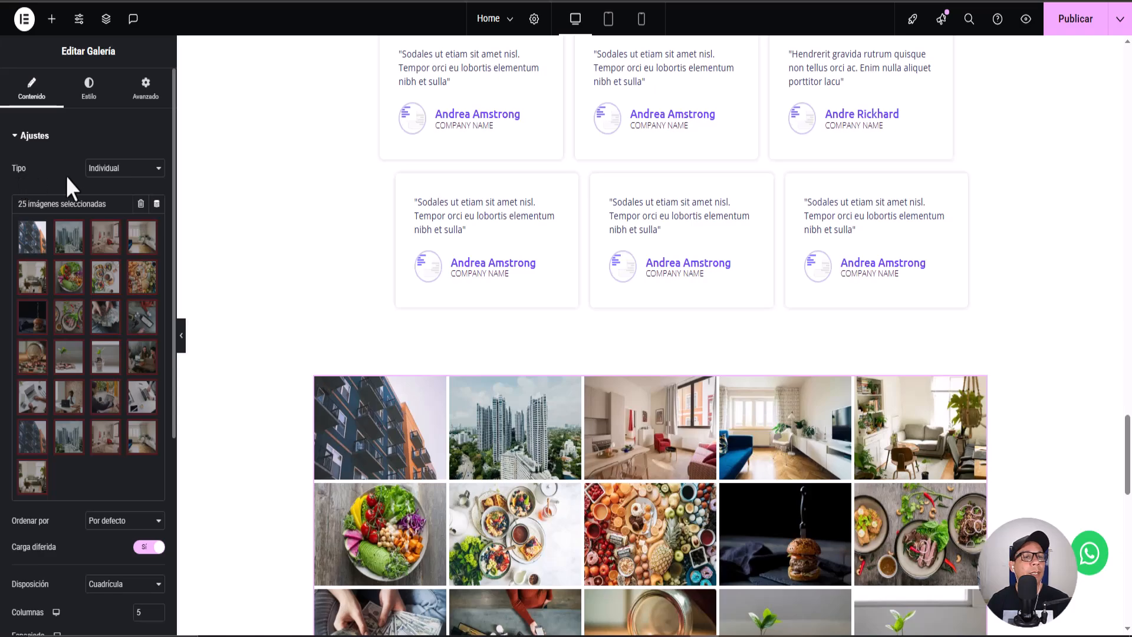
click(130, 171)
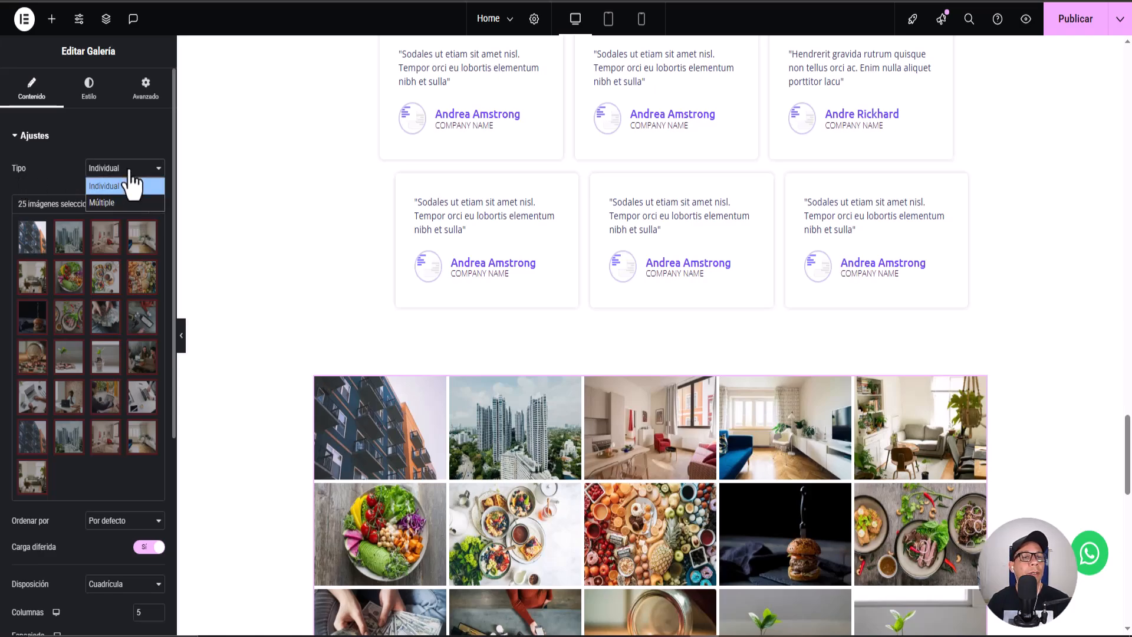
click(108, 204)
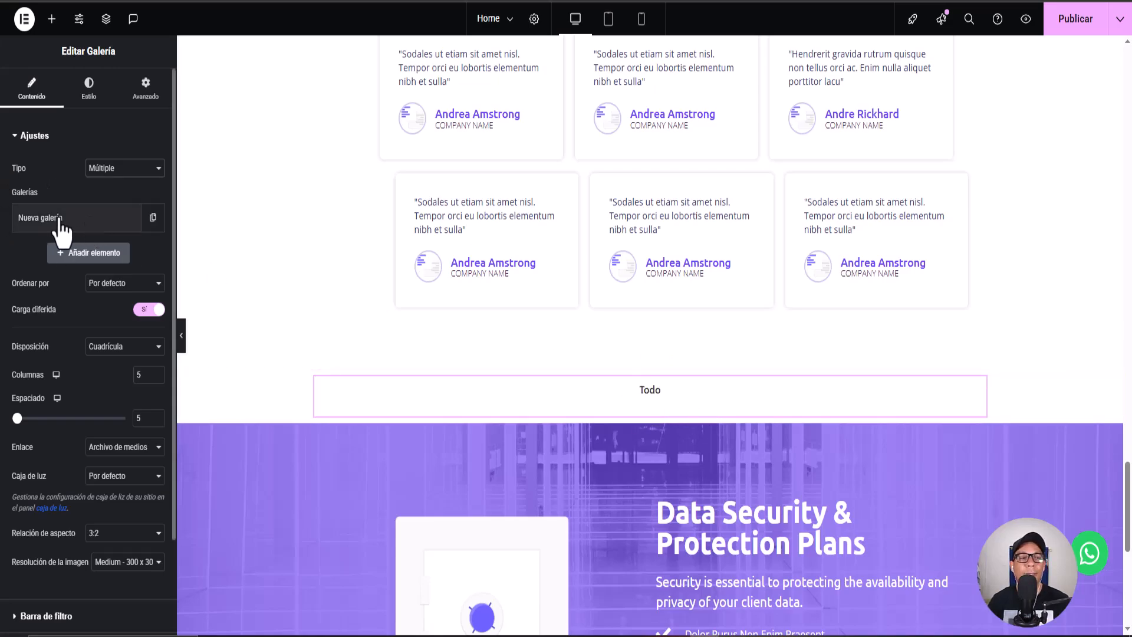
Add a second gallery entry to the Galerías list and title the first entry Comidas.
click(78, 254)
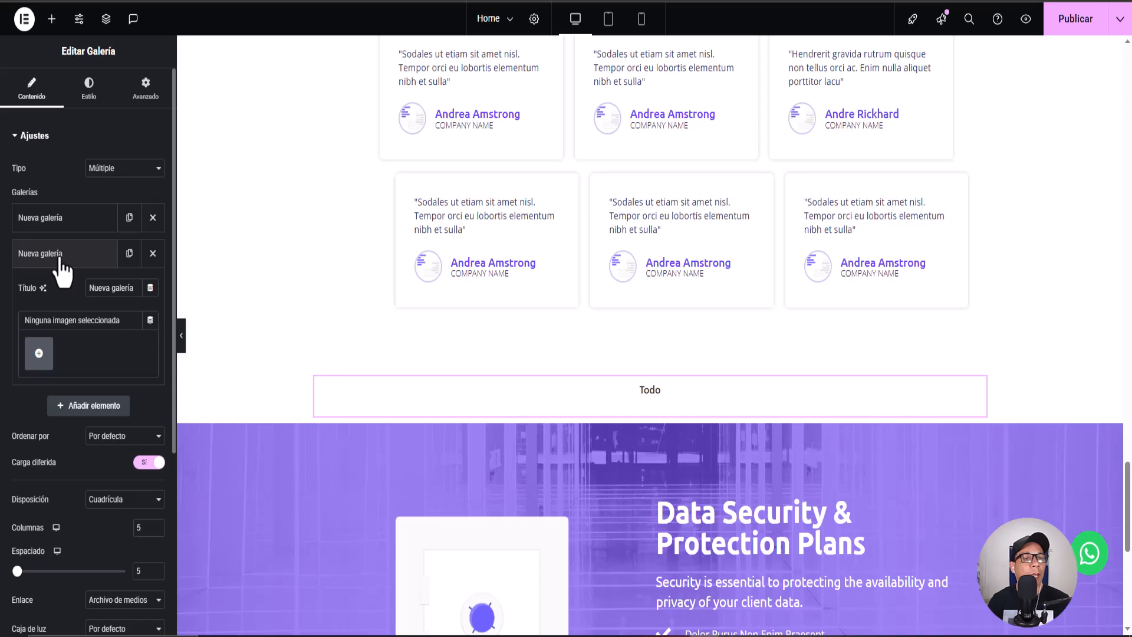
click(31, 260)
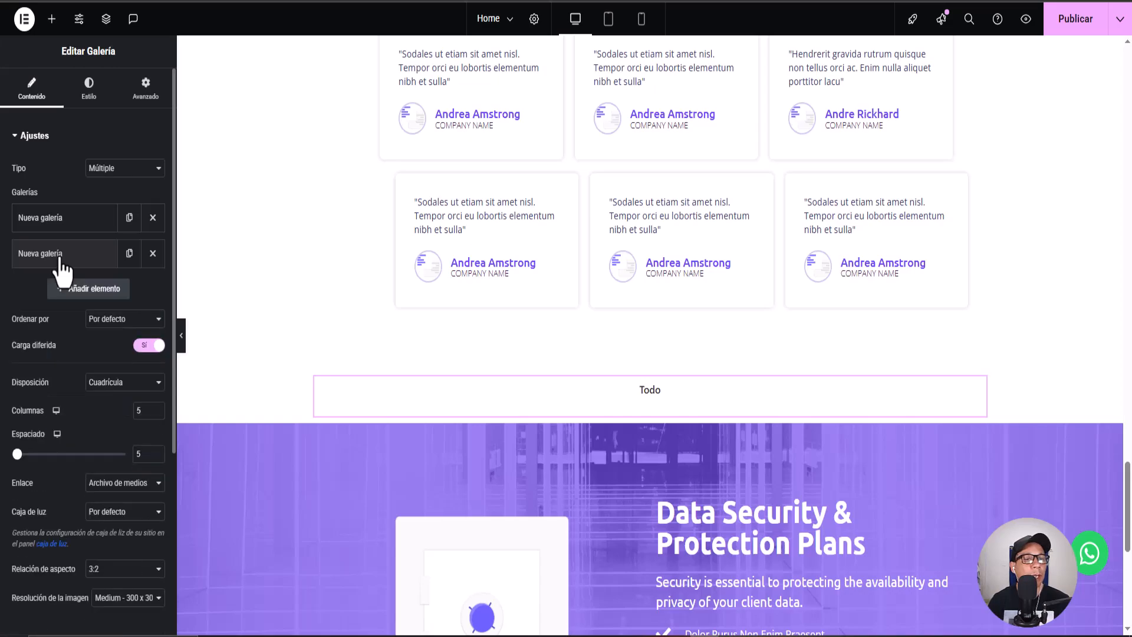
click(108, 263)
click(23, 248)
click(88, 221)
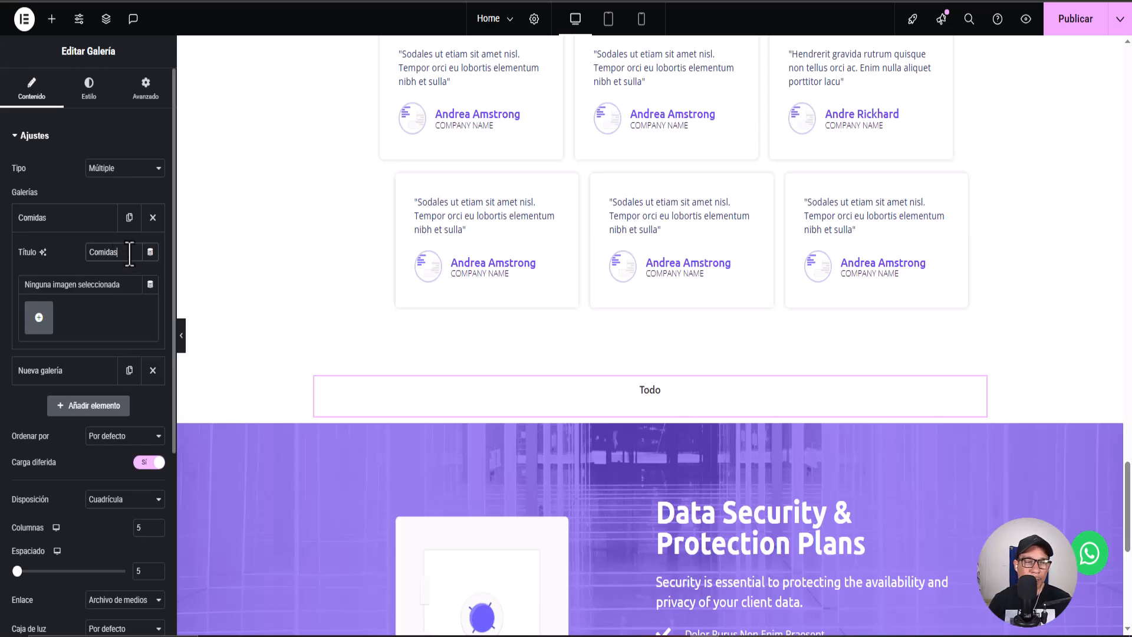
Fill the Comidas gallery with the five food photos from the media library and insert them.
click(39, 317)
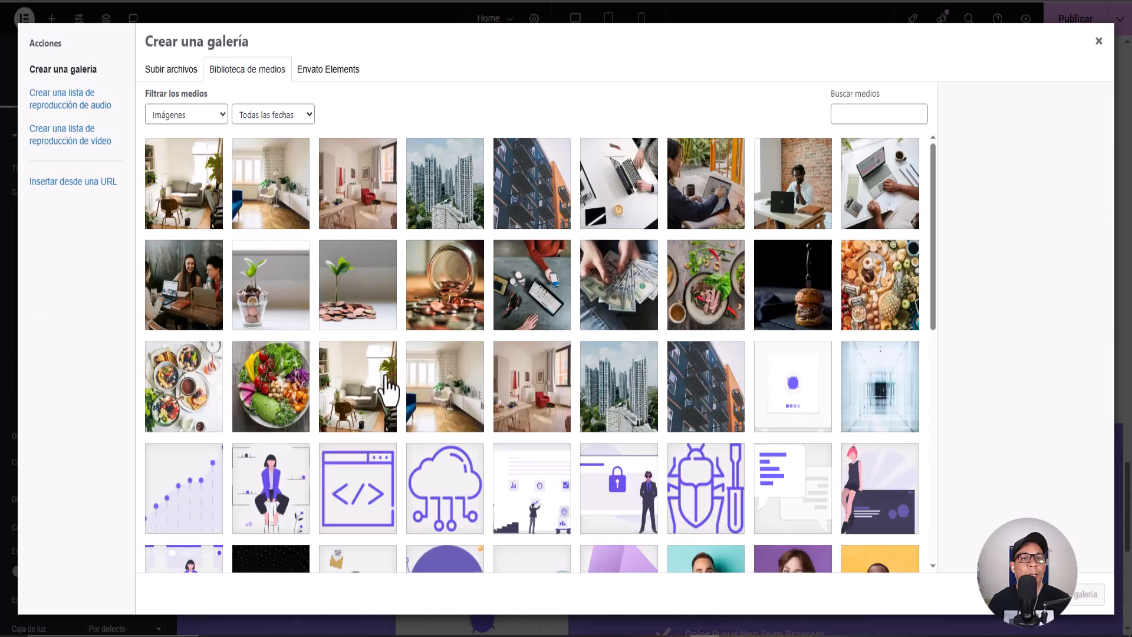
click(689, 322)
click(794, 324)
click(876, 306)
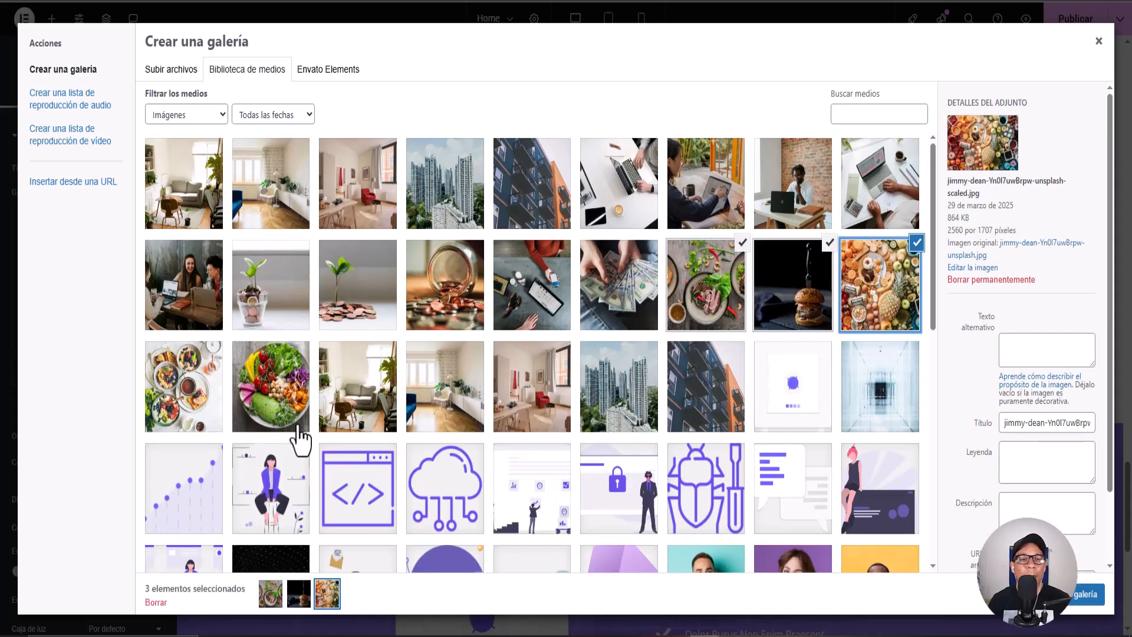
click(287, 401)
click(195, 404)
click(1050, 594)
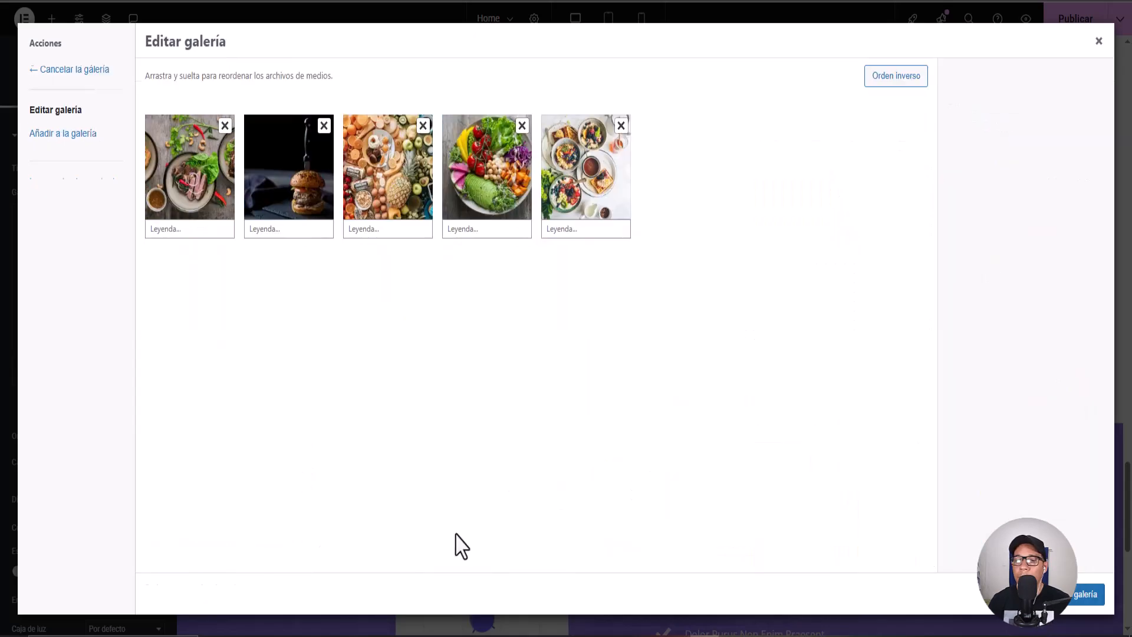
click(1049, 595)
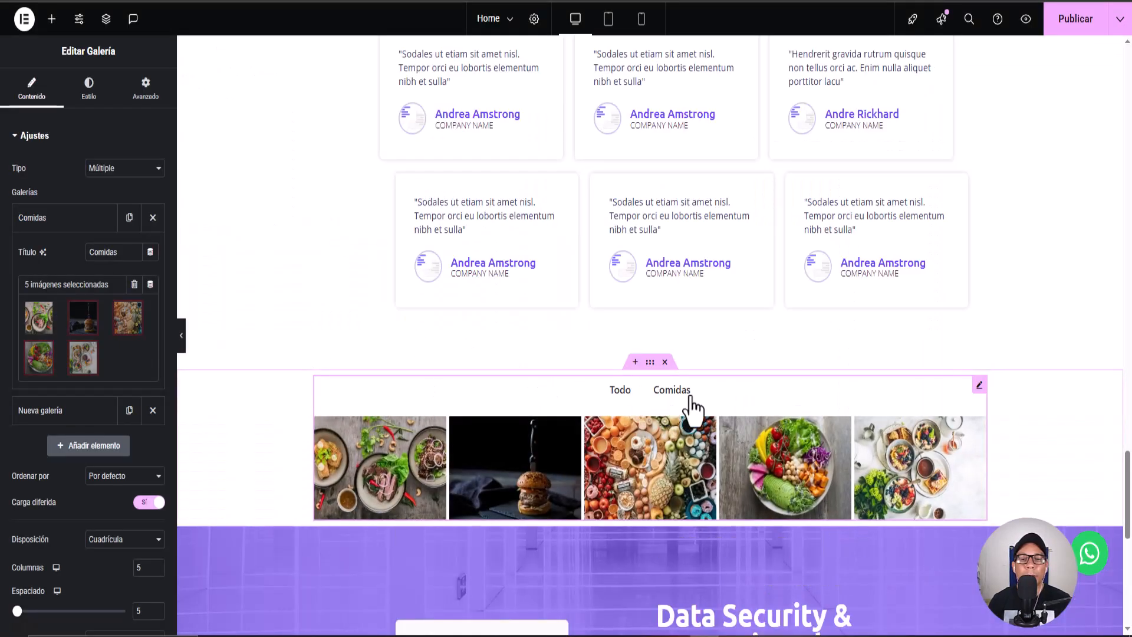
click(71, 225)
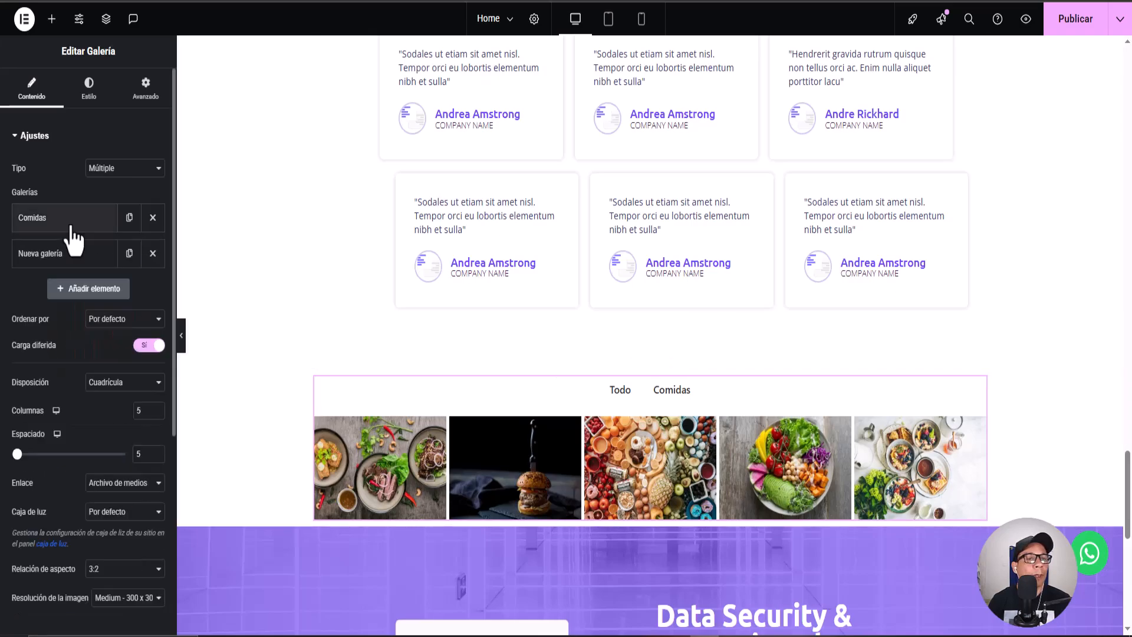
Add a gallery entry titled Dineros and fill it with the five money and finance photos from the media library.
click(87, 288)
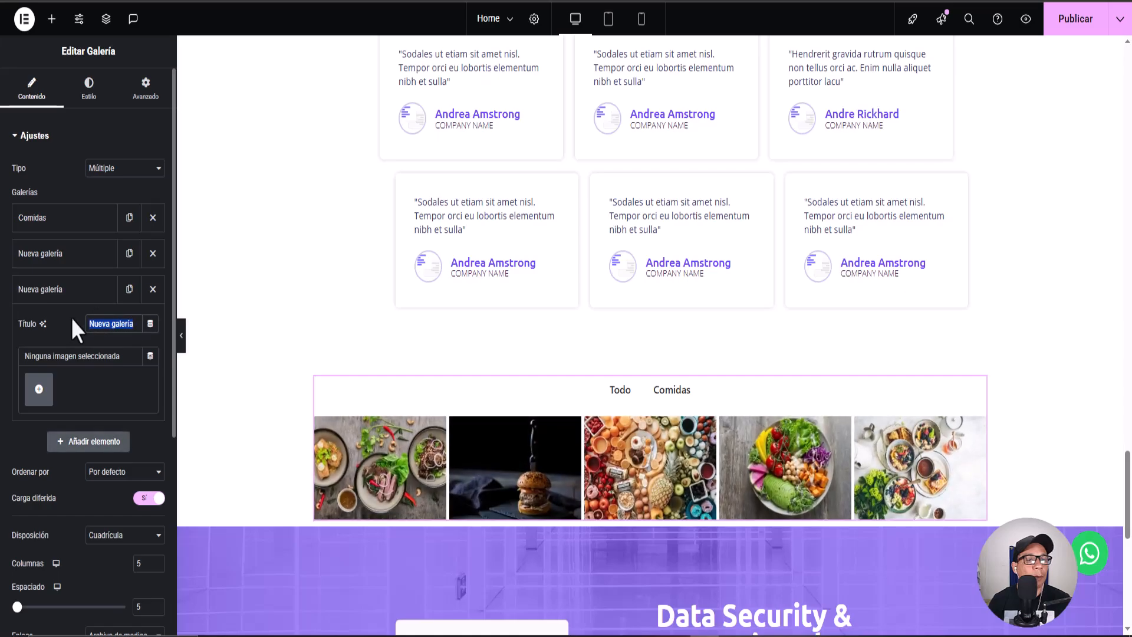
text(Dineros)
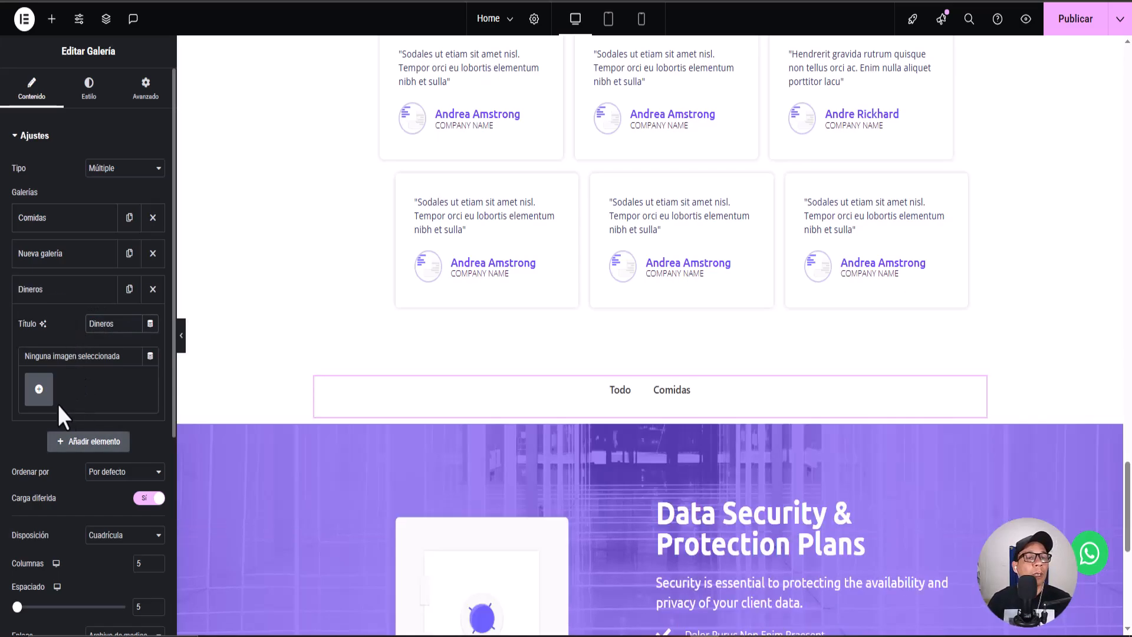
click(39, 389)
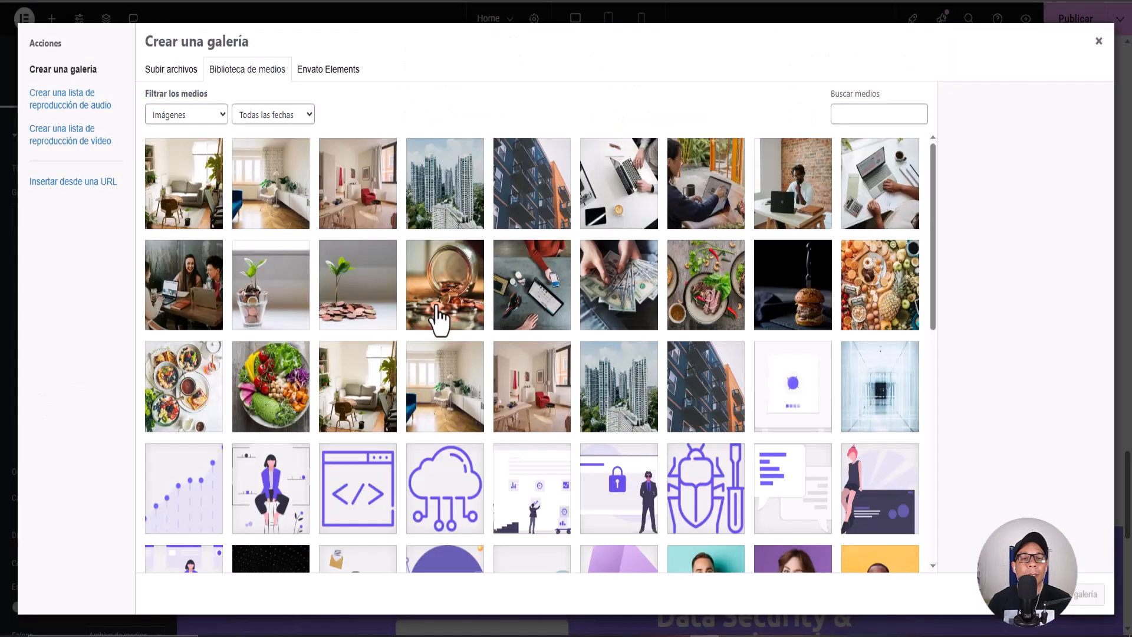
click(442, 320)
click(377, 318)
click(287, 307)
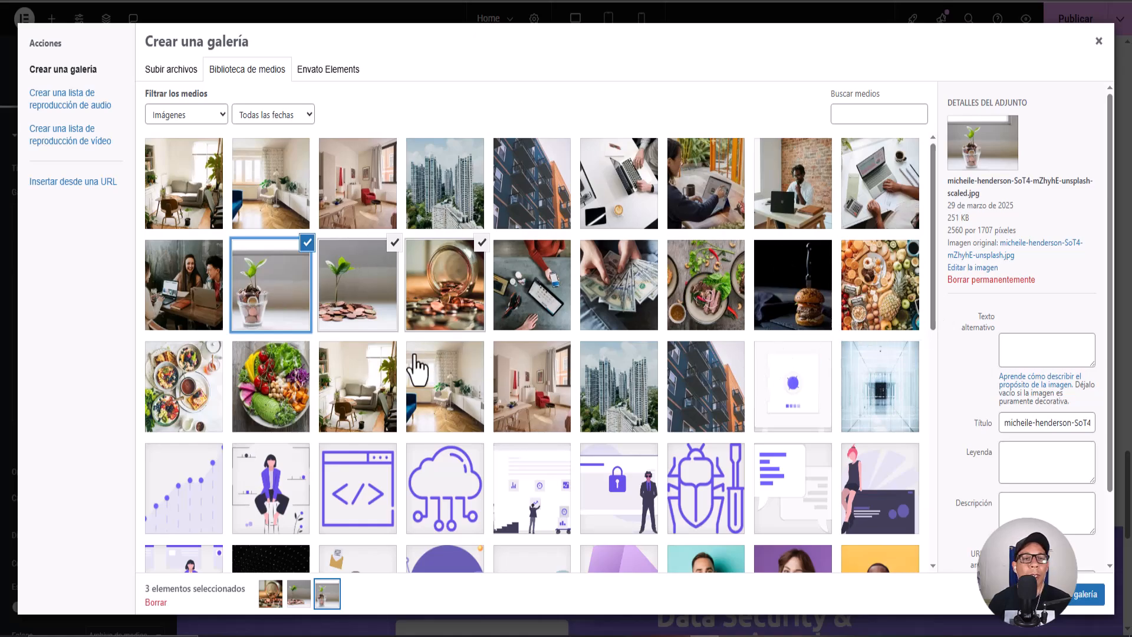
click(537, 297)
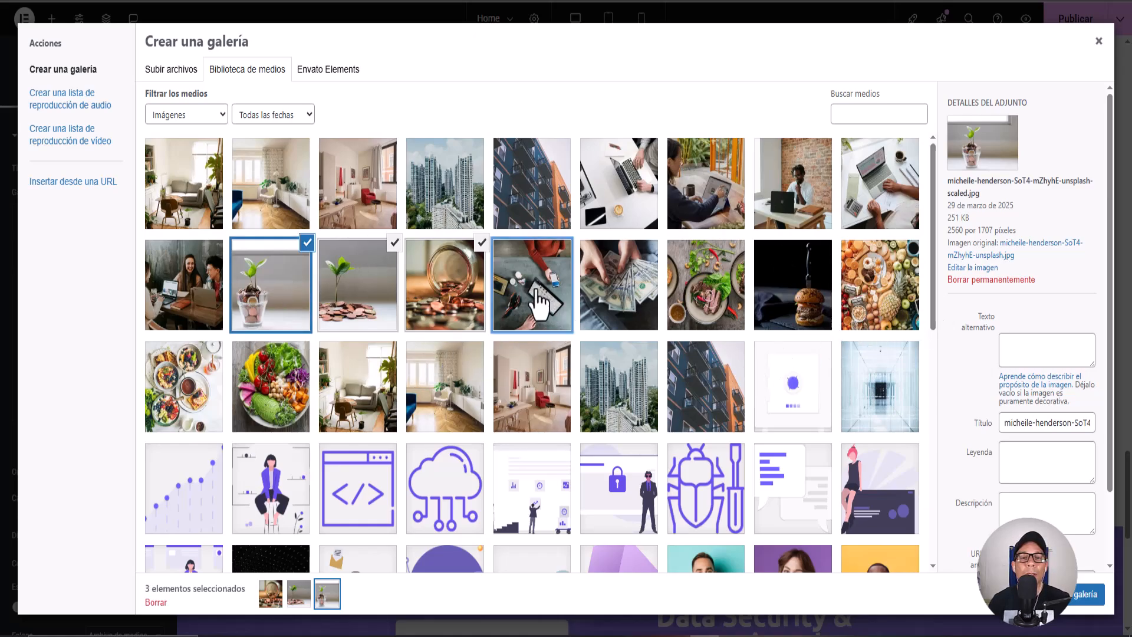
click(617, 301)
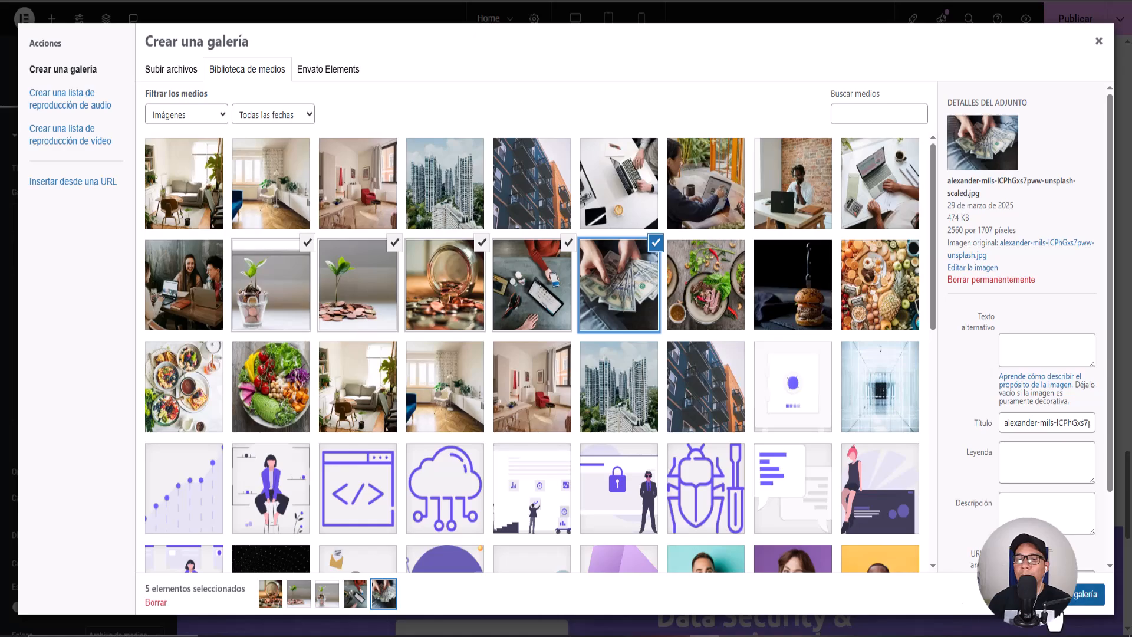
click(1085, 593)
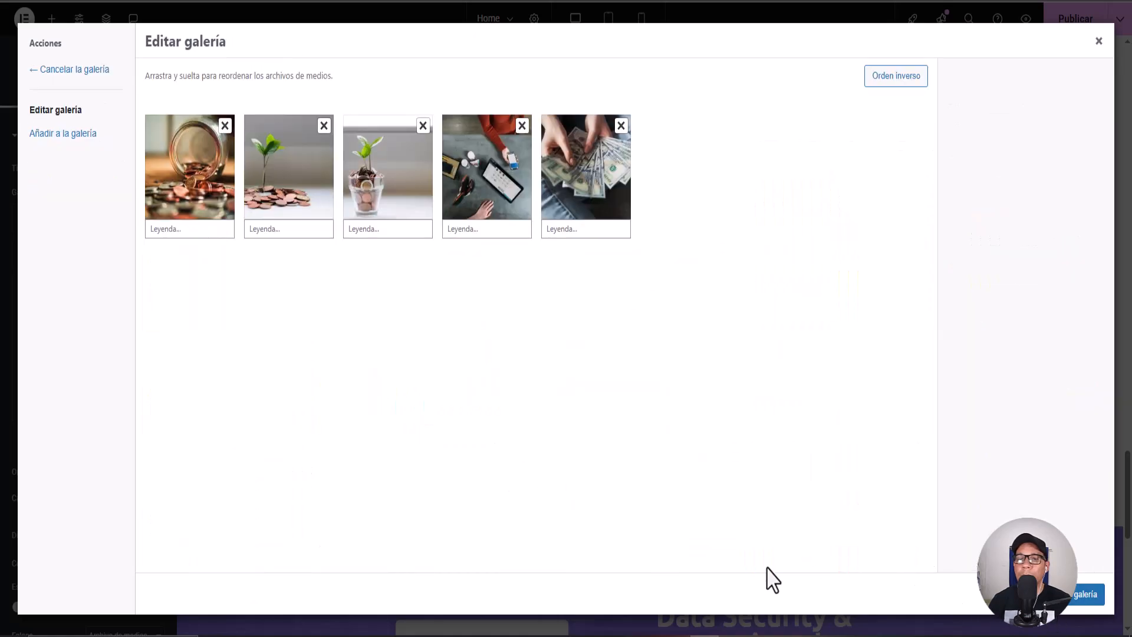
click(1080, 602)
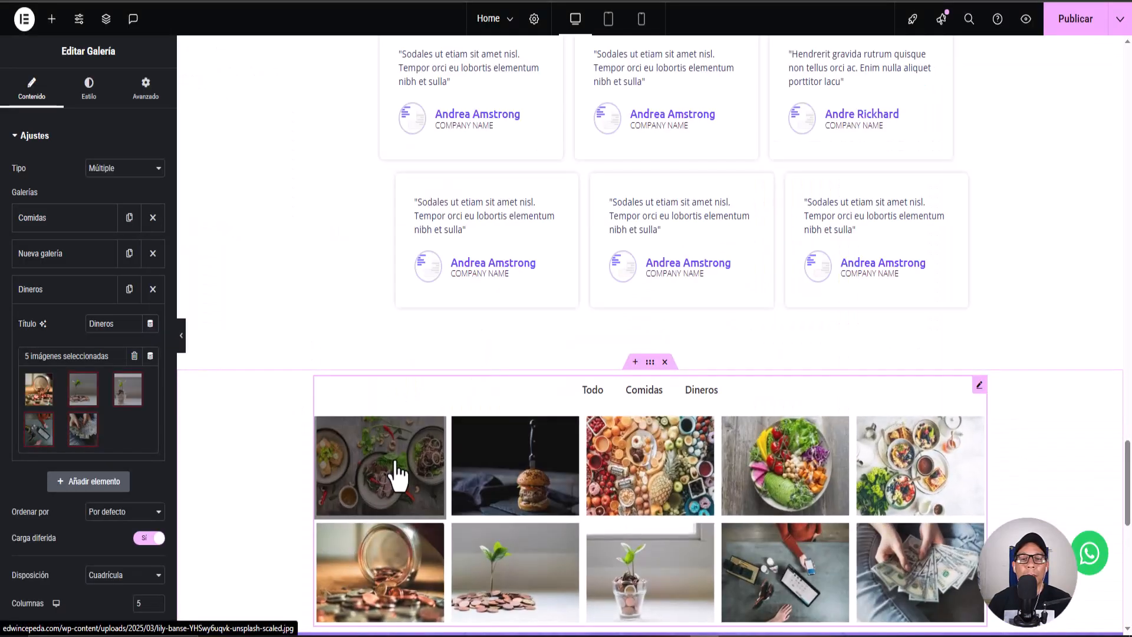
Add another gallery entry to the Galerías list and title it Apartamentos.
click(68, 253)
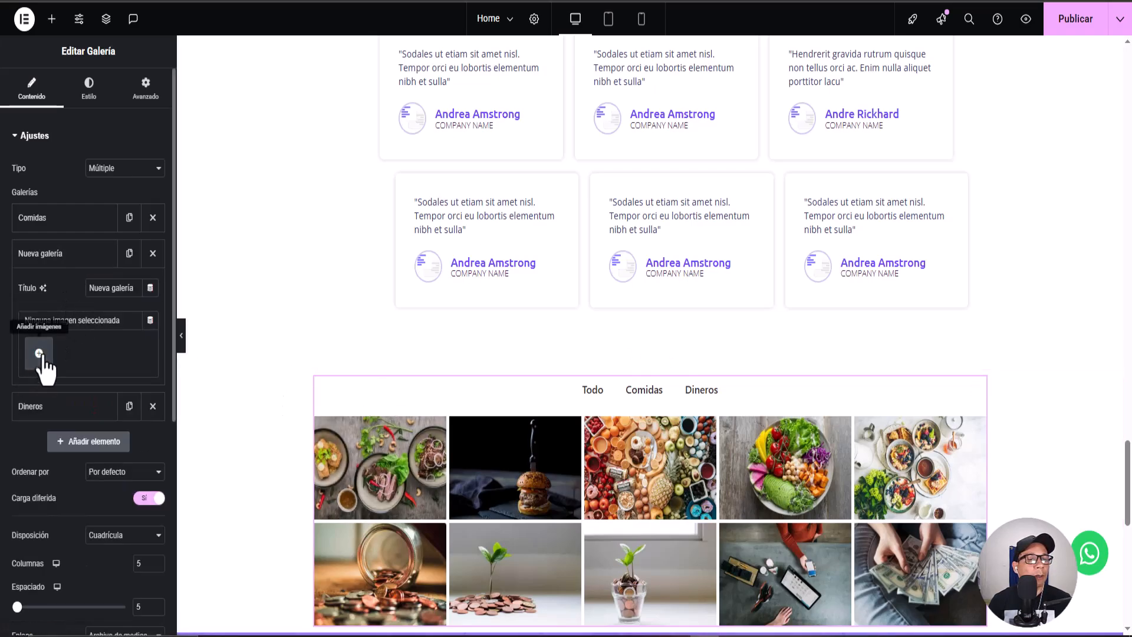
click(80, 264)
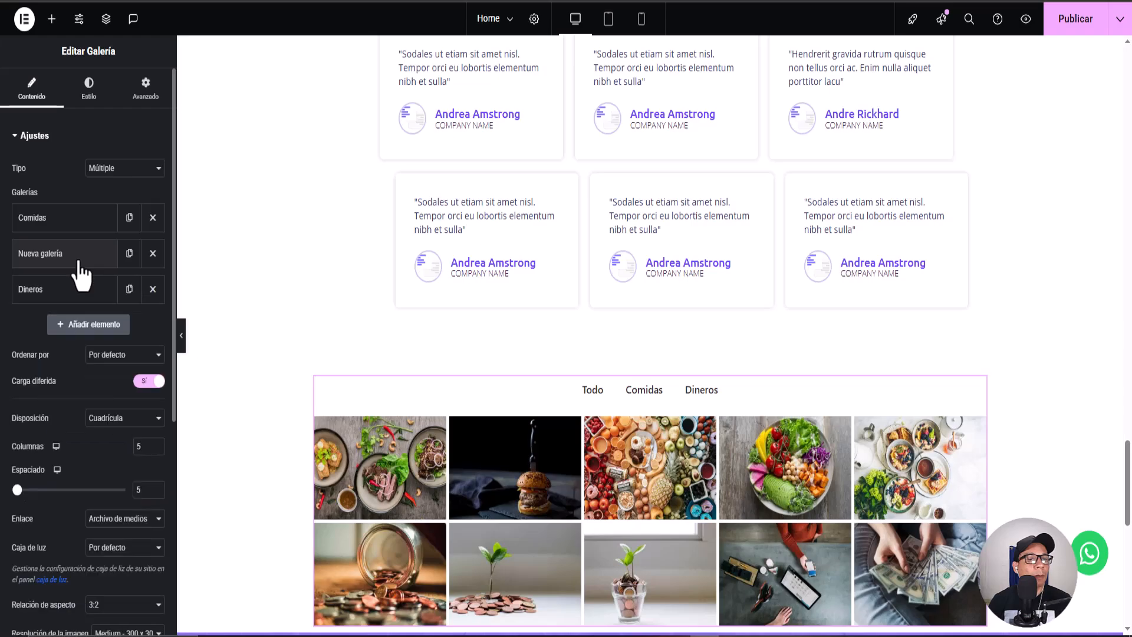
click(78, 330)
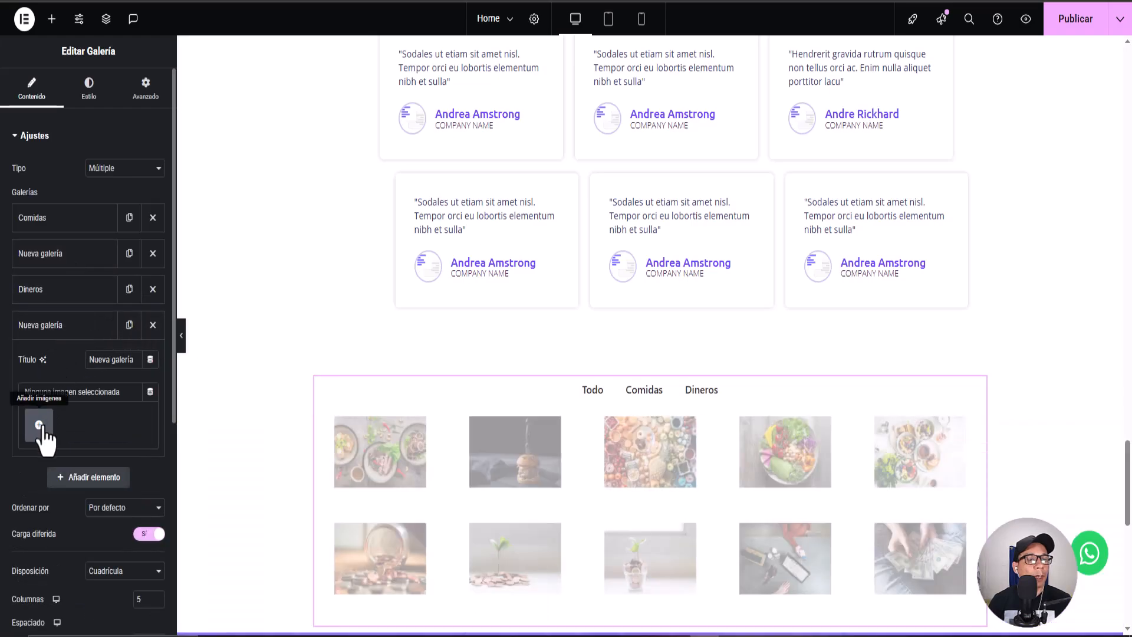
drag(135, 360, 71, 359)
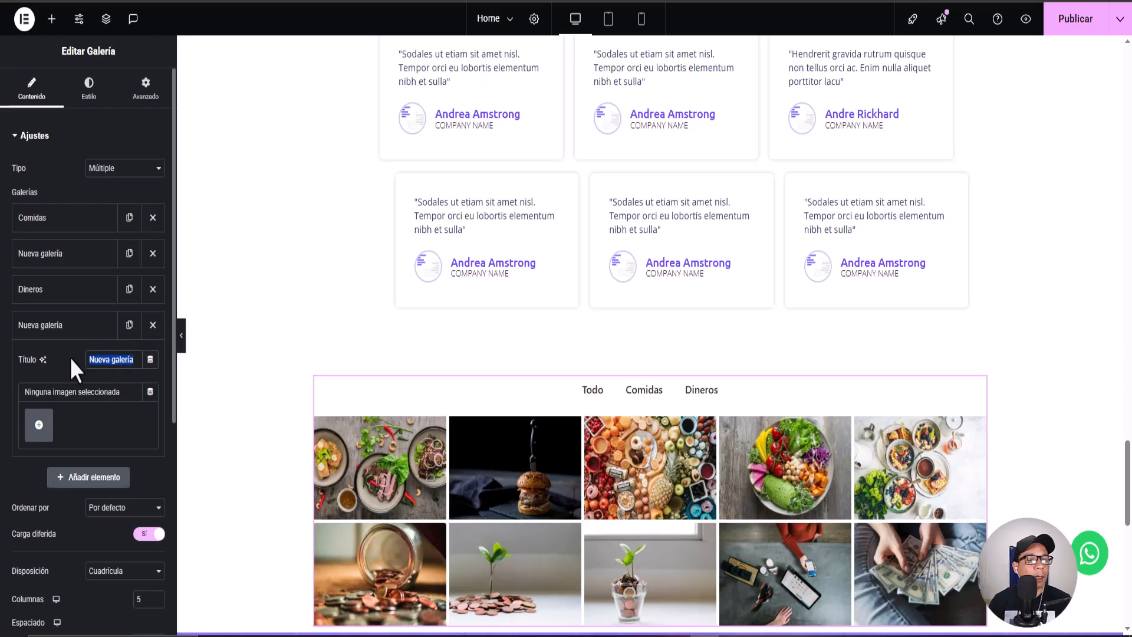
text(A)
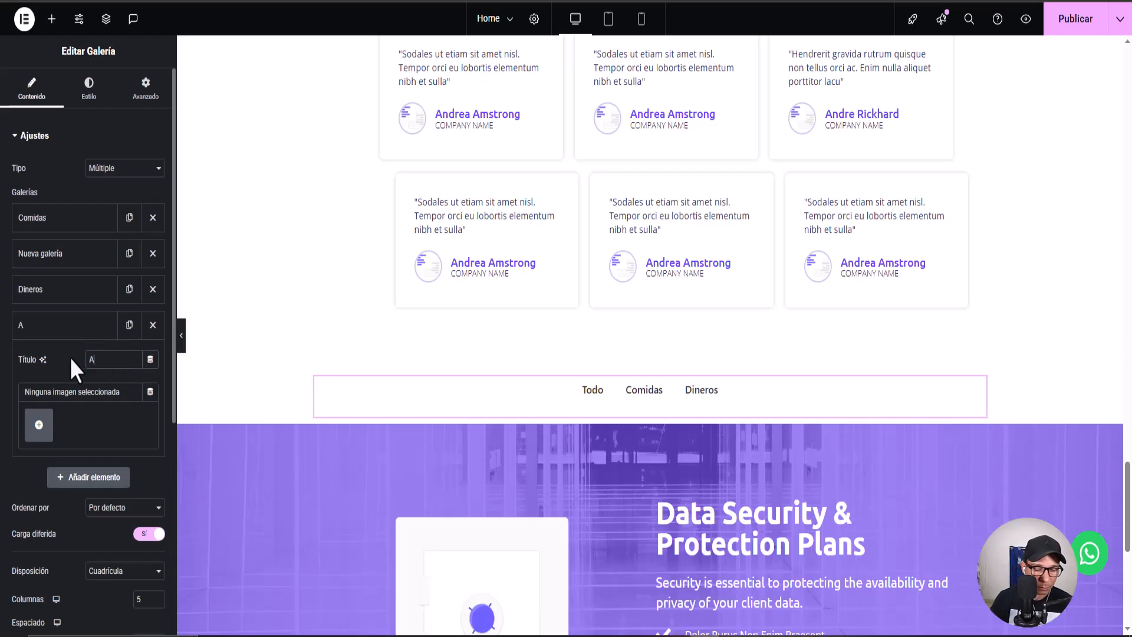
text(partamentos)
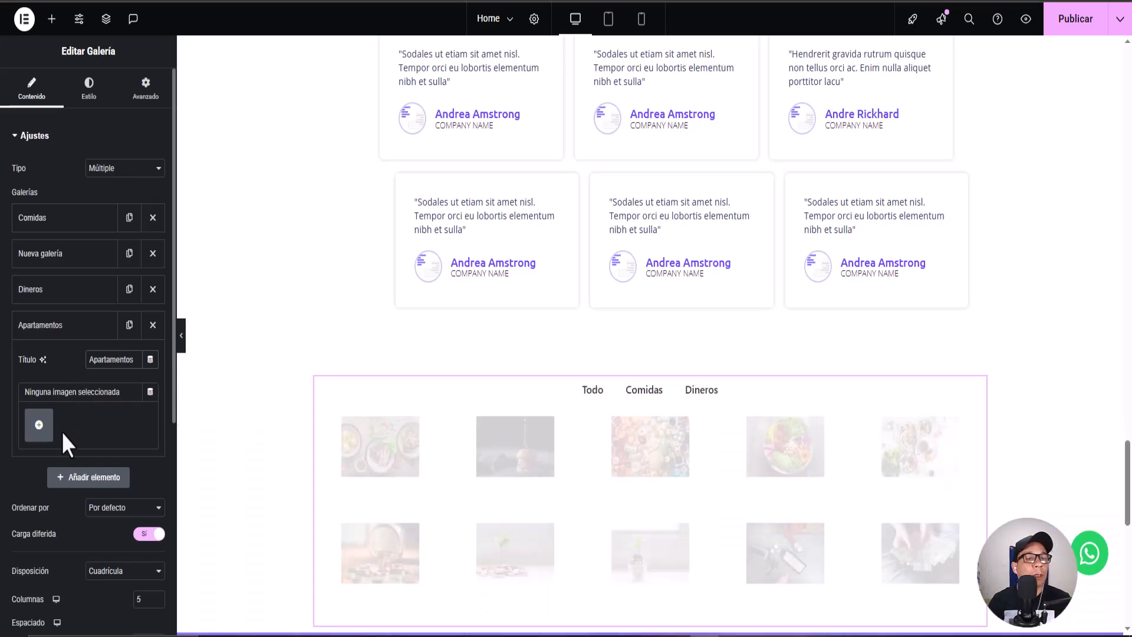
Fill the Apartamentos gallery with the five interior and apartment building photos from the media library and insert them.
click(39, 424)
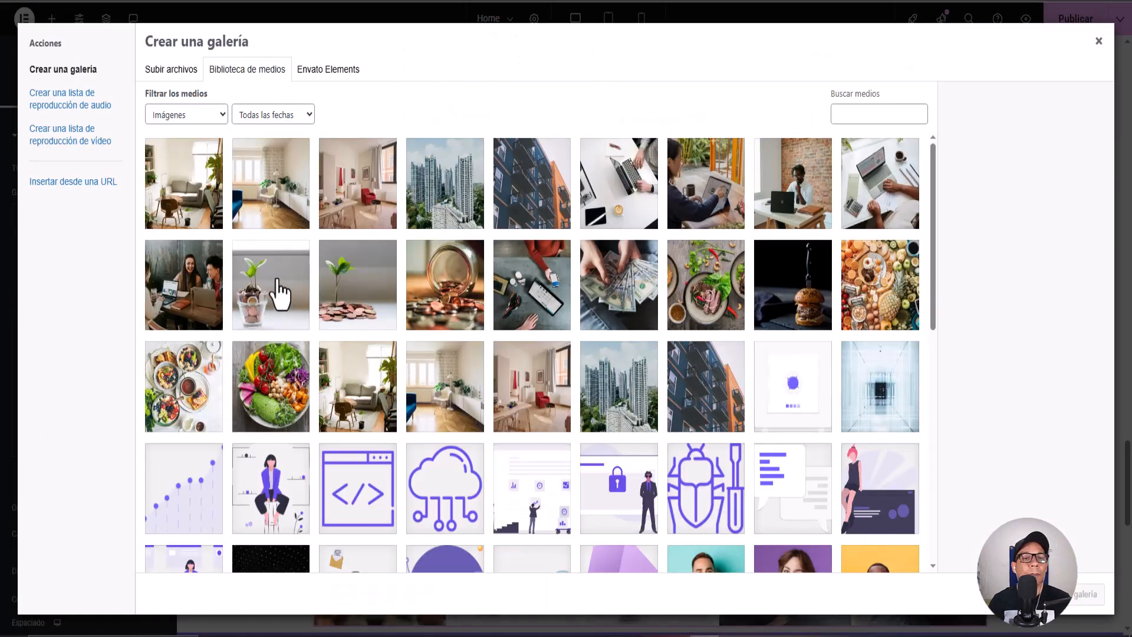
click(184, 183)
click(271, 183)
click(365, 204)
click(453, 205)
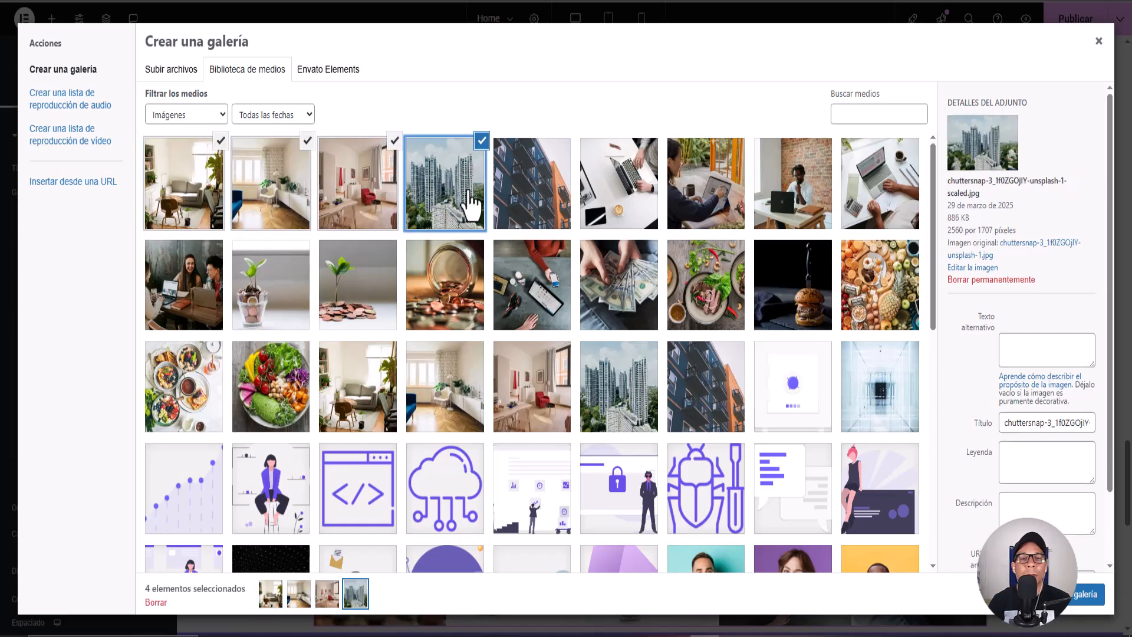
click(501, 207)
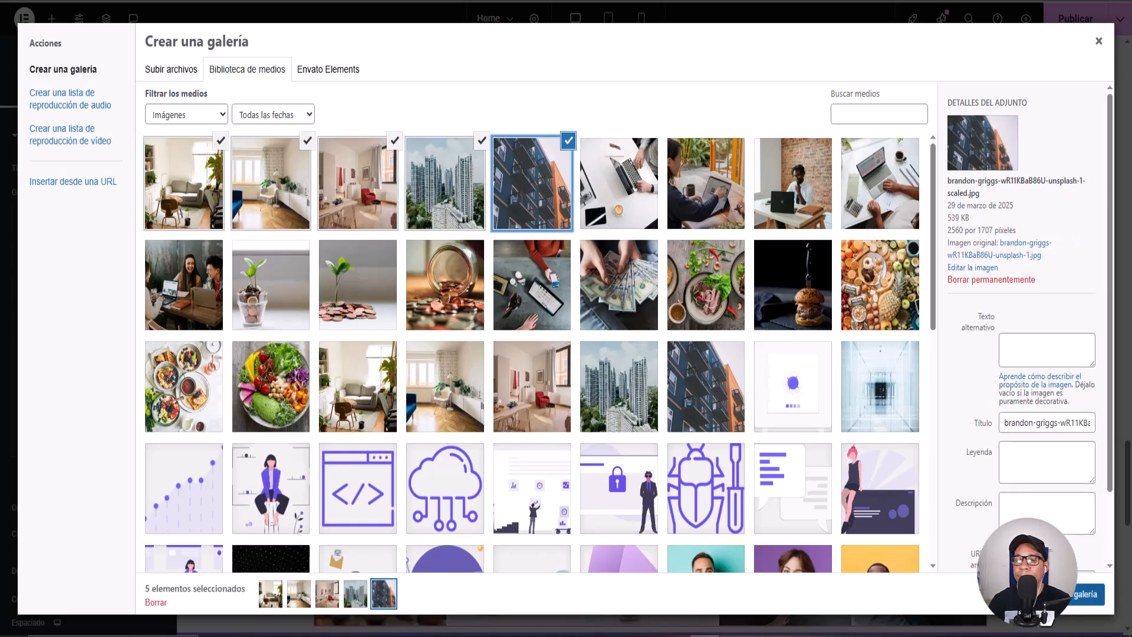
click(1086, 594)
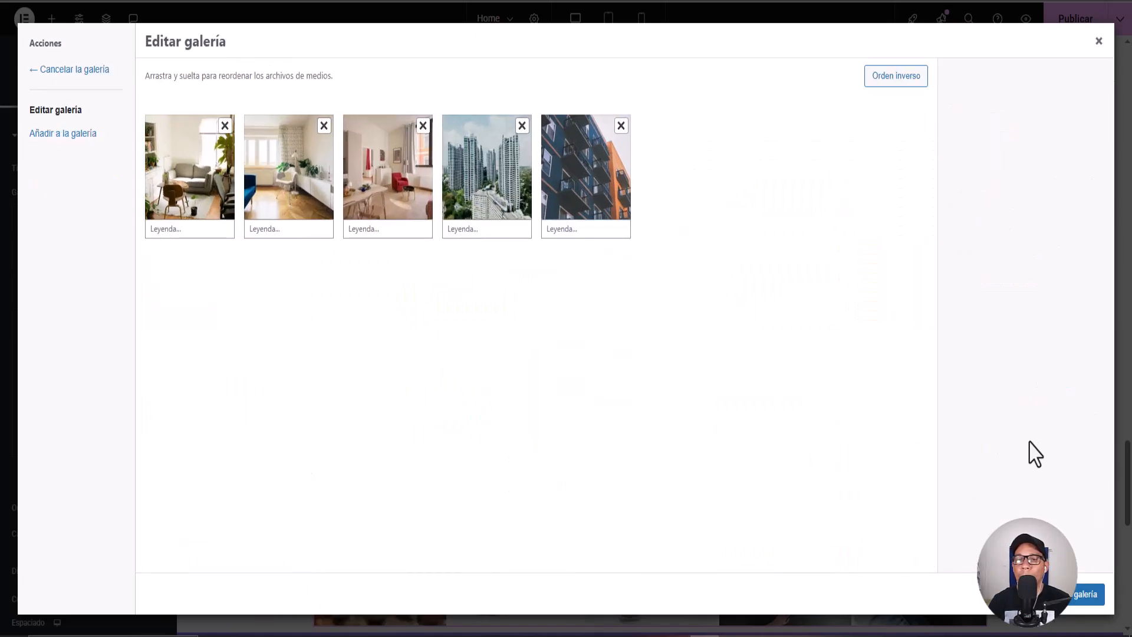
click(1071, 602)
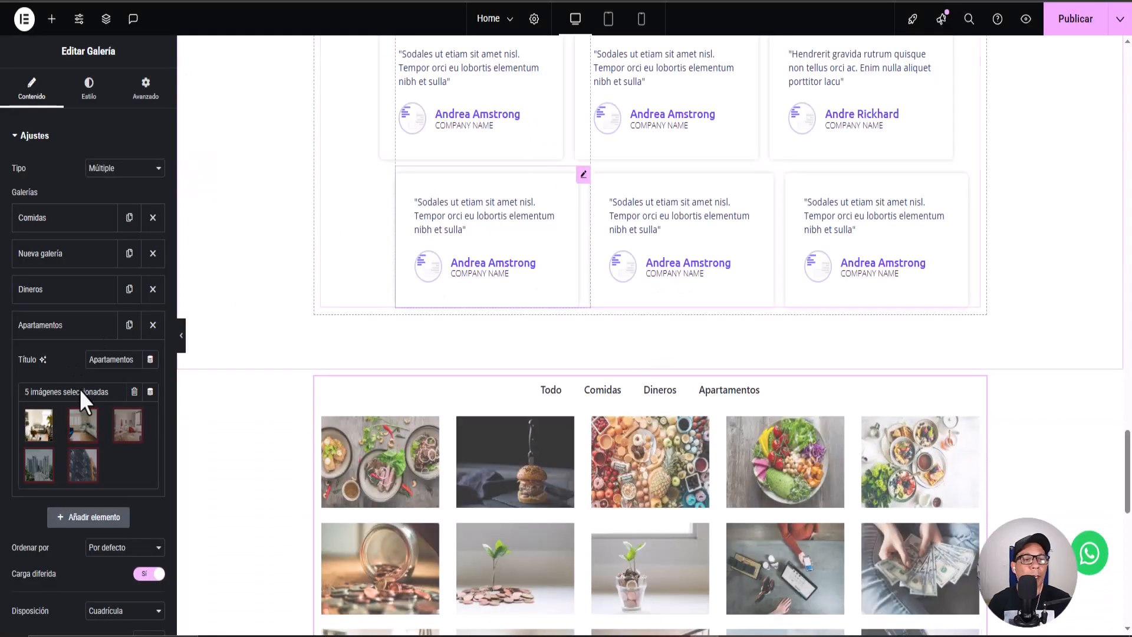
scroll(652, 468, down, 4)
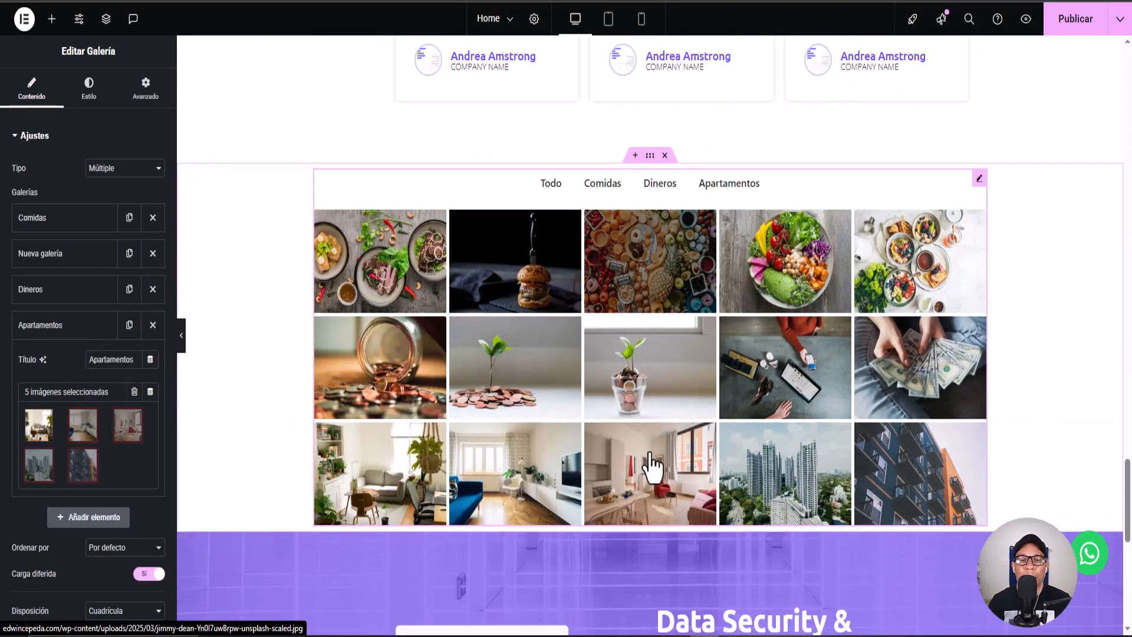
scroll(652, 466, down, 2)
scroll(481, 380, up, 4)
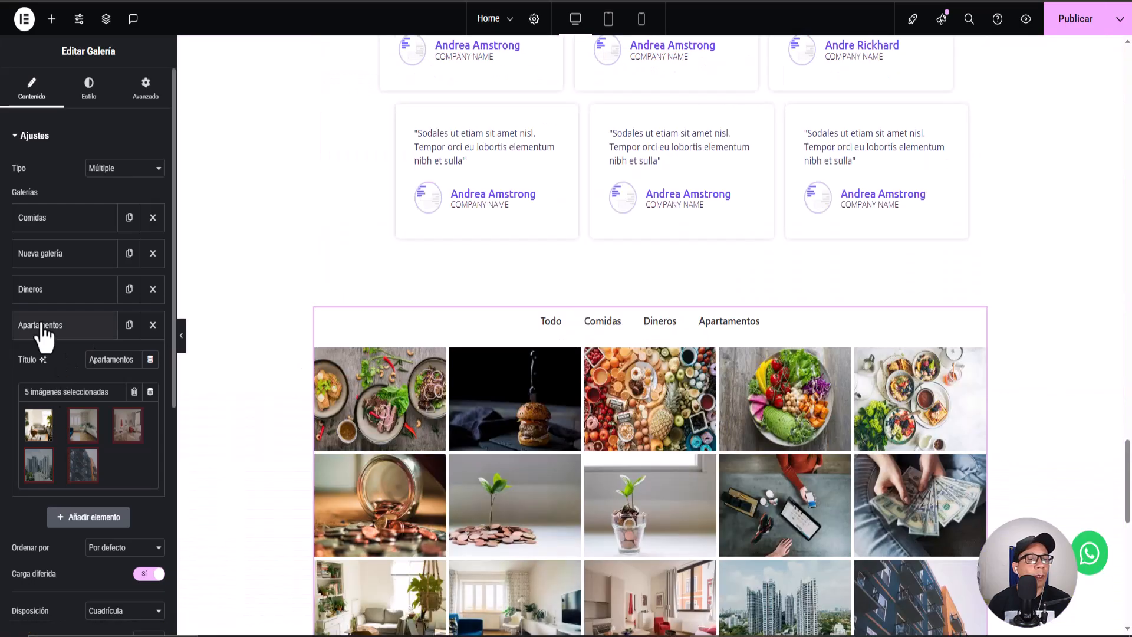
Retitle the empty gallery entry between Comidas and Dineros as Negocios.
click(73, 328)
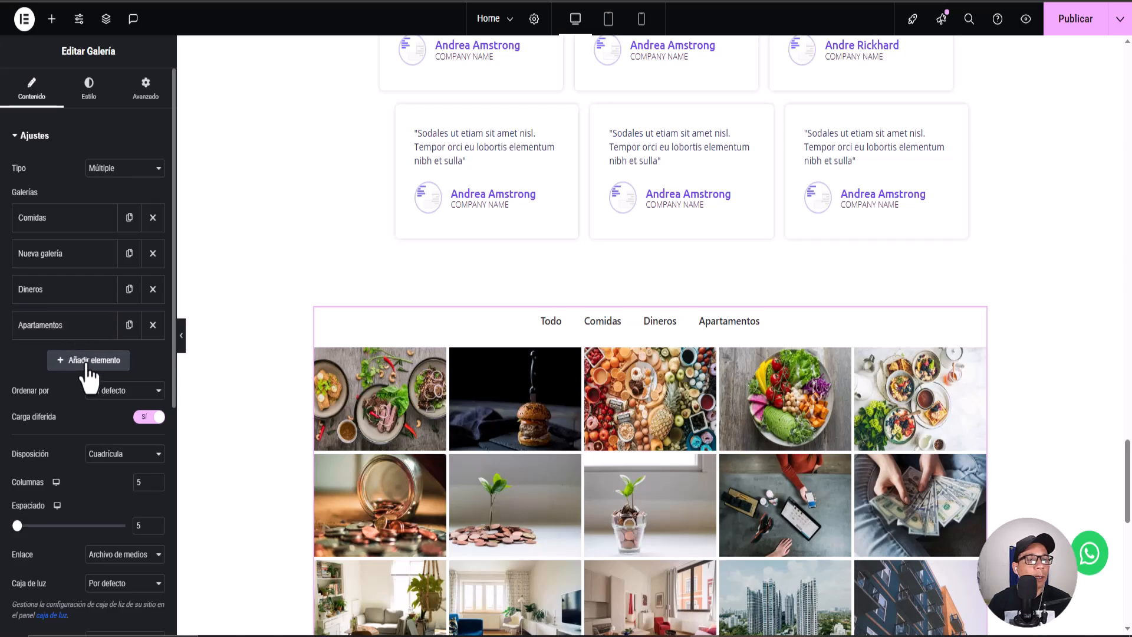
click(70, 254)
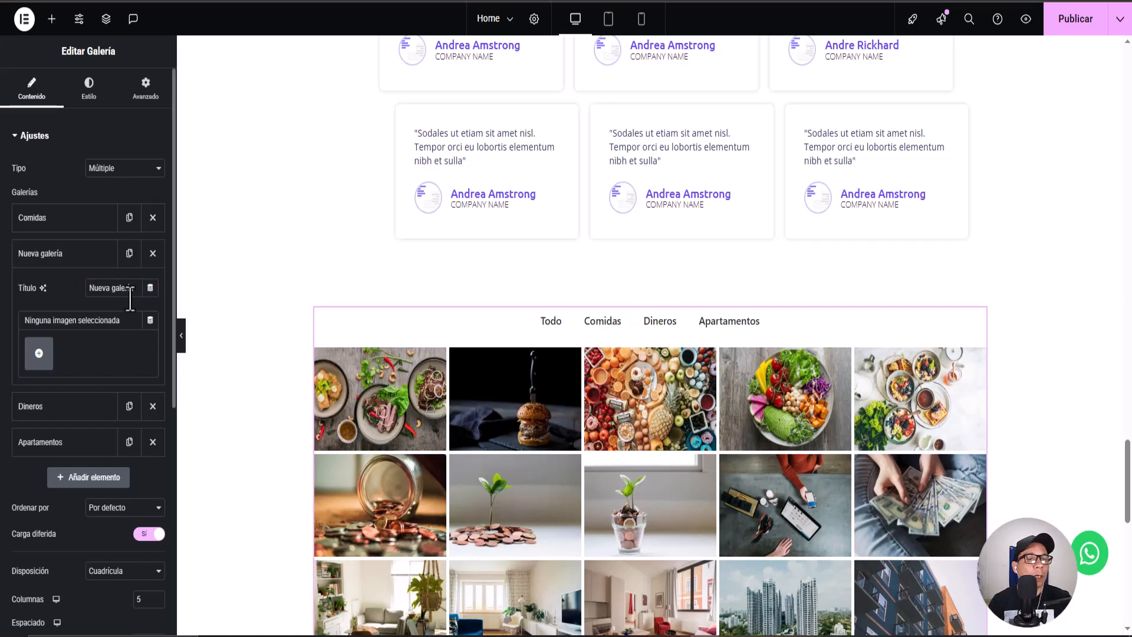
drag(136, 293, 67, 287)
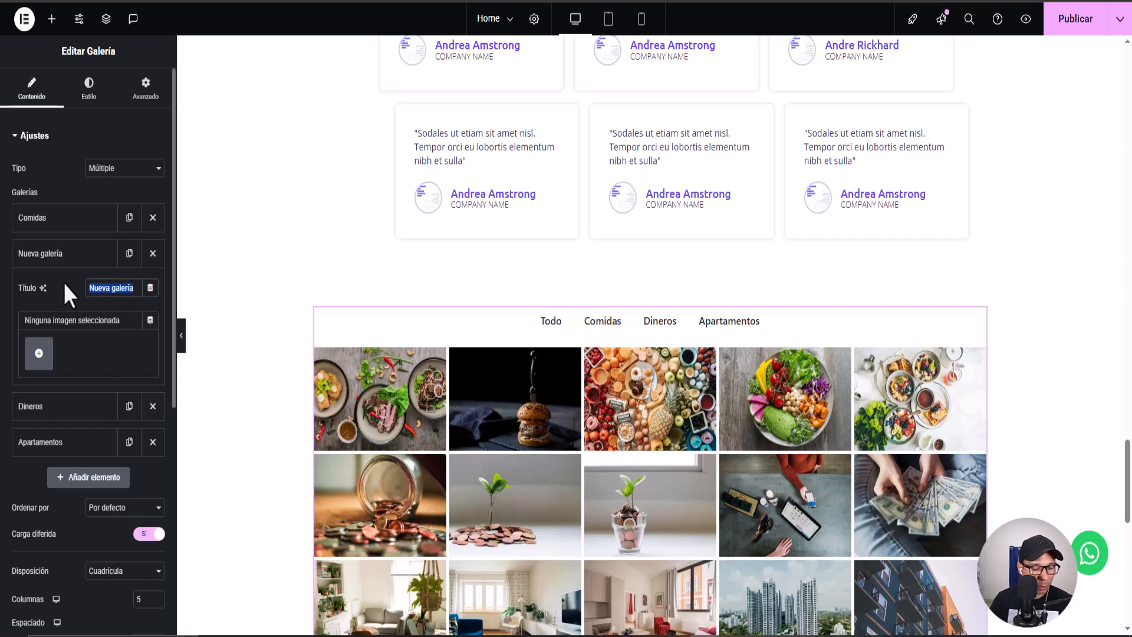
text(Ne)
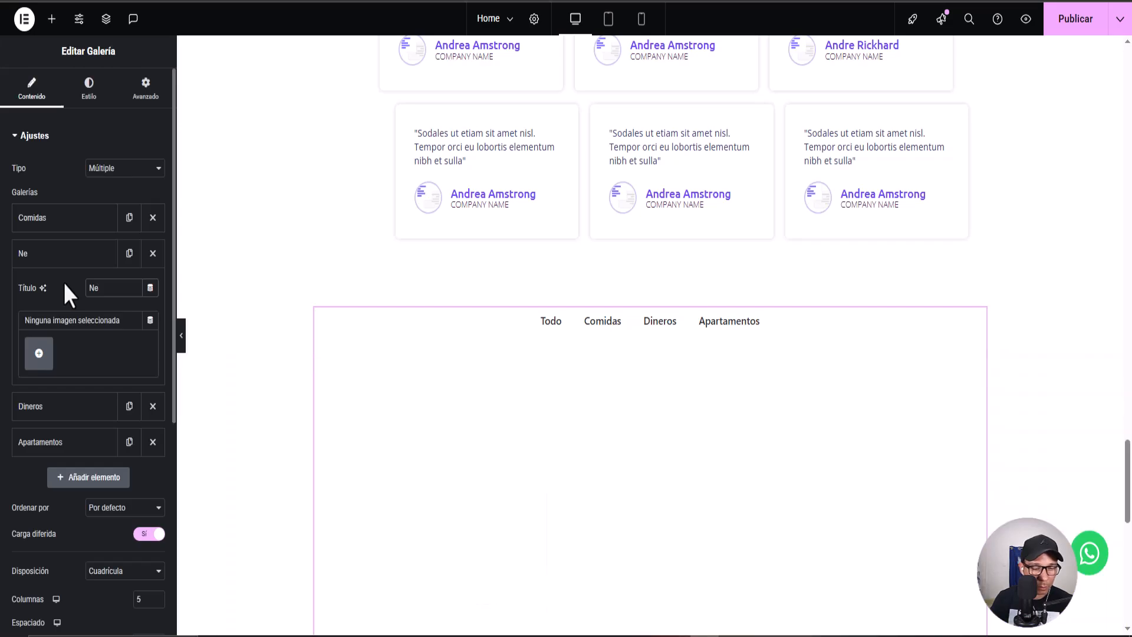
text(gocios)
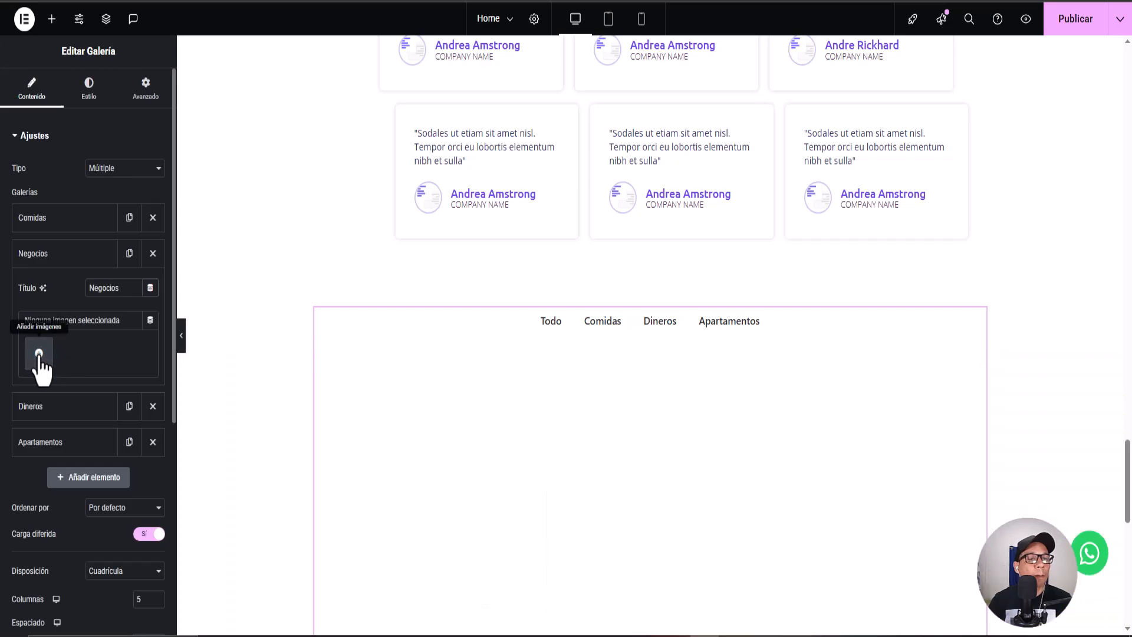
Fill the Negocios gallery with the five laptop and office work photos from the media library and insert them.
click(39, 354)
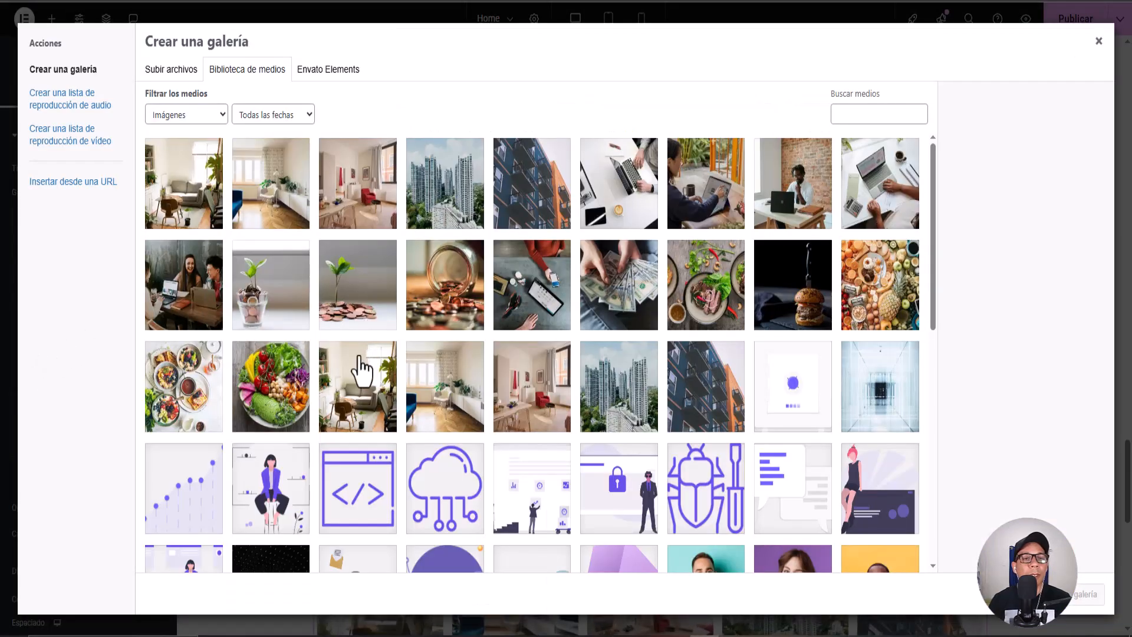
click(618, 201)
click(703, 204)
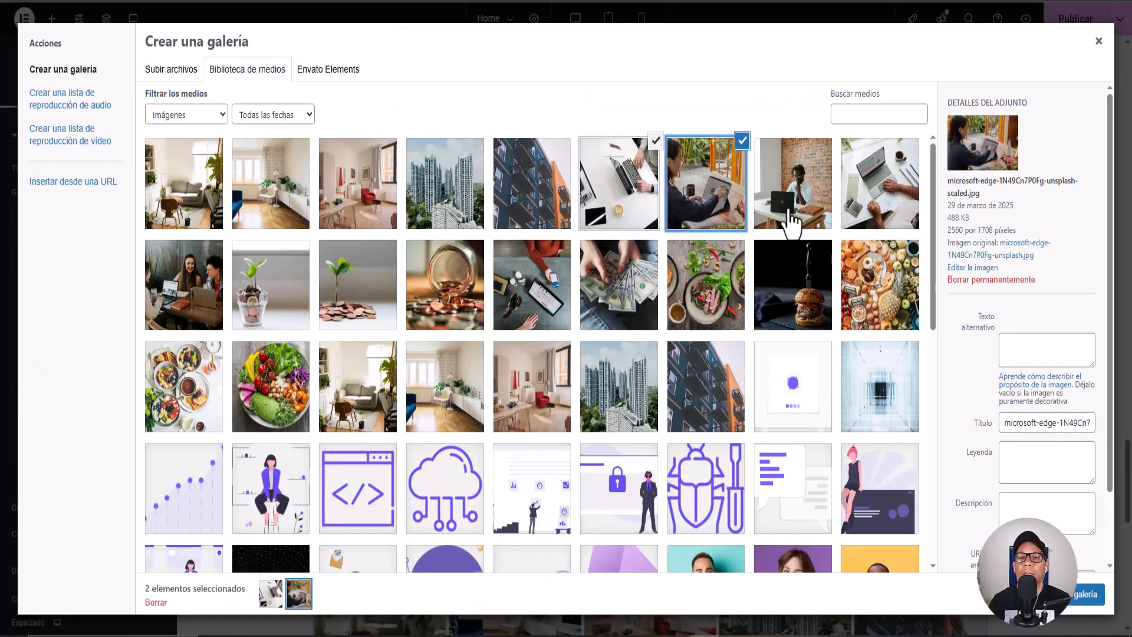
click(790, 216)
click(867, 209)
click(191, 290)
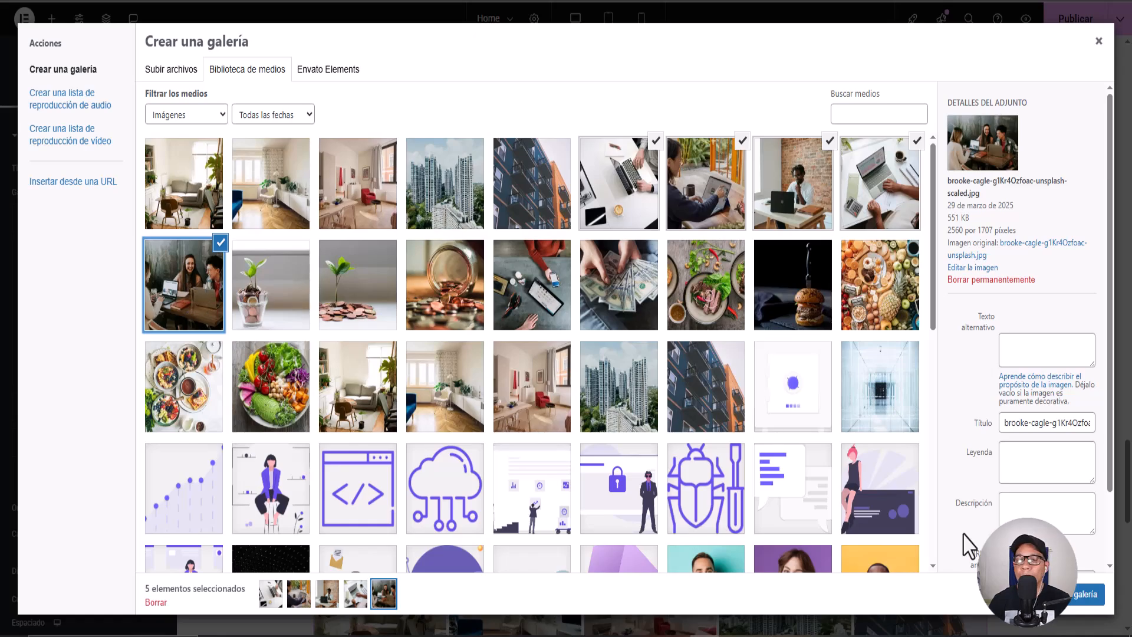
click(1087, 593)
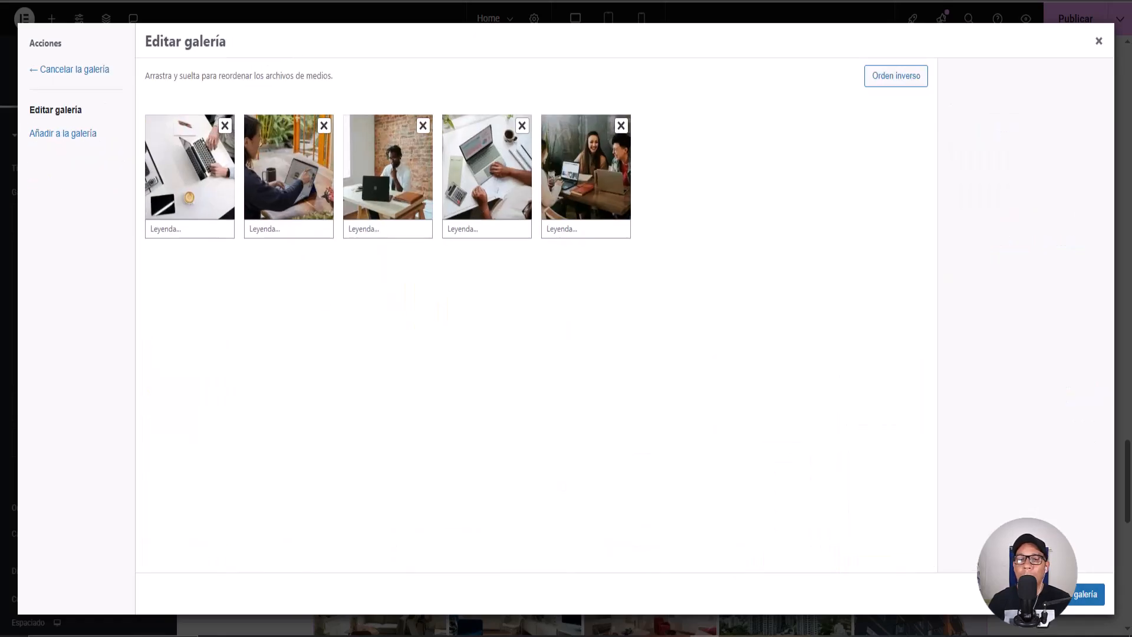
click(1075, 597)
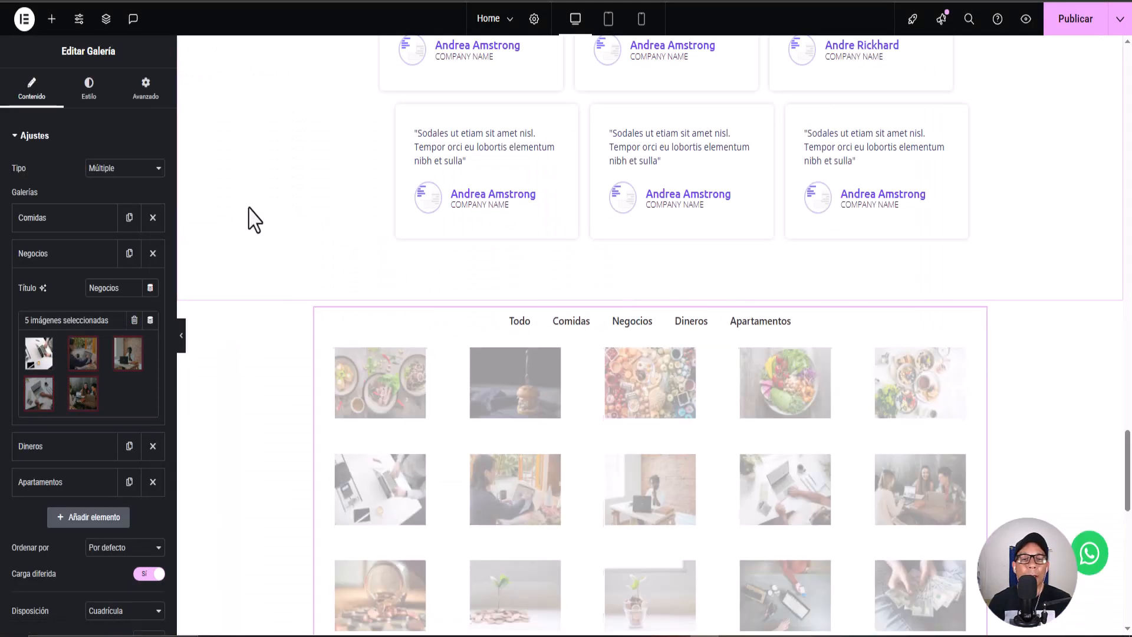
Review the combined gallery on the page and test its Comidas, Negocios, Dineros and Apartamentos filters one after another.
scroll(253, 227, down, 3)
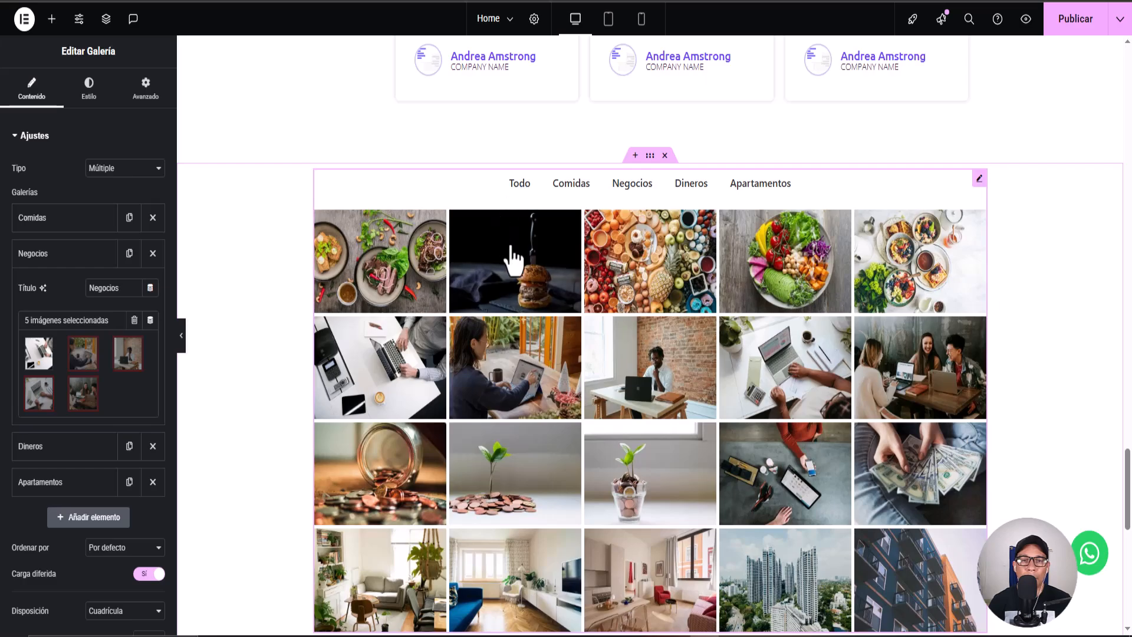
scroll(494, 389, down, 5)
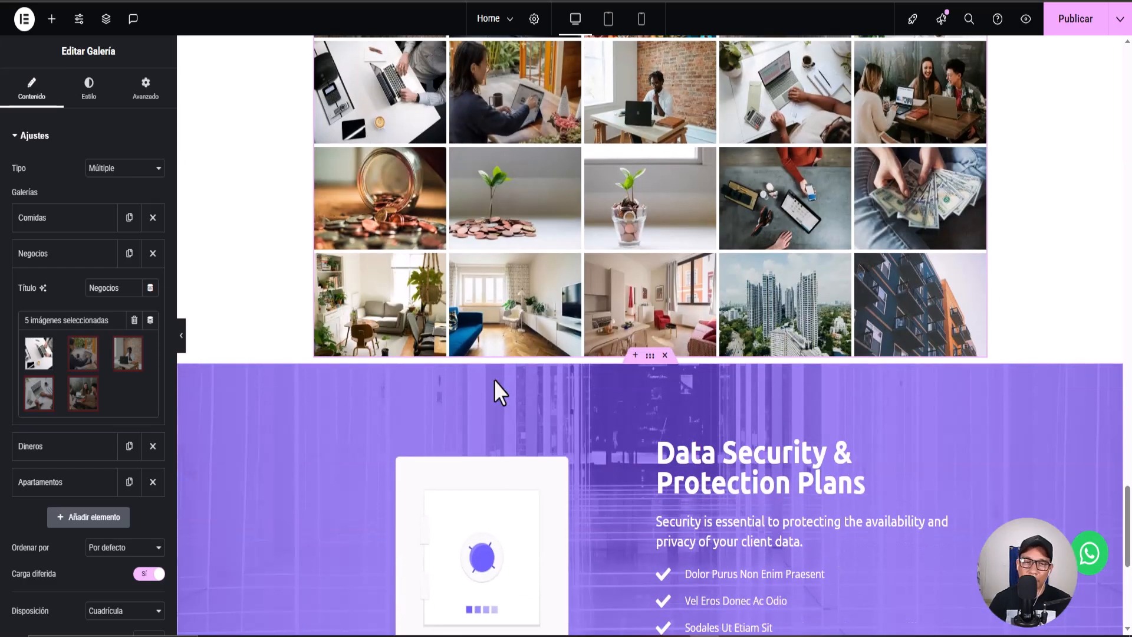
scroll(602, 309, up, 6)
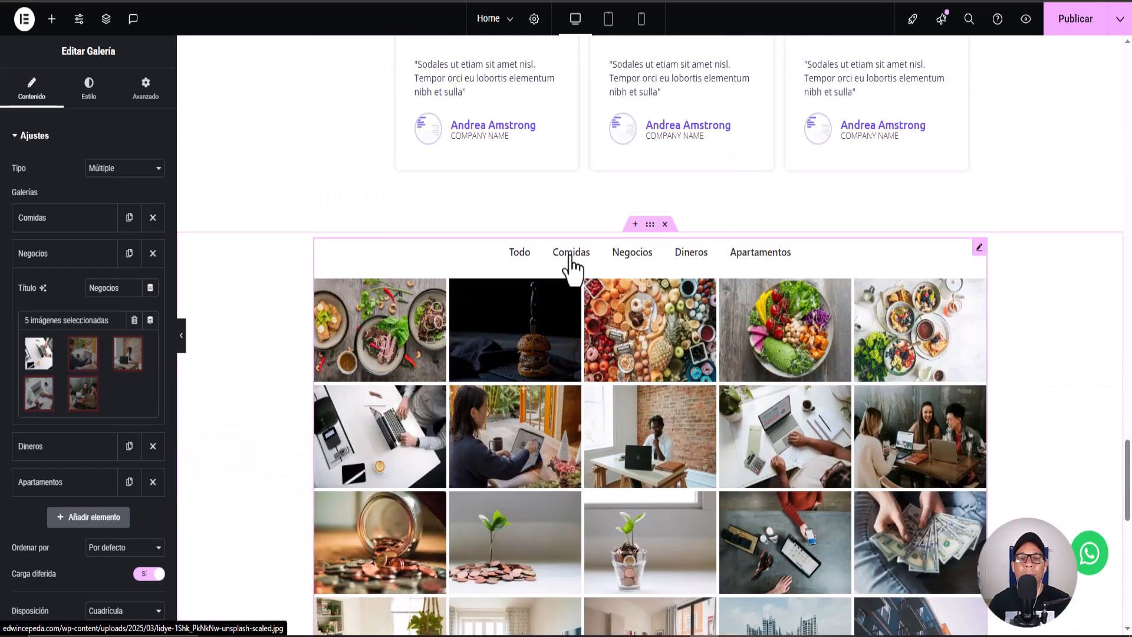
click(570, 259)
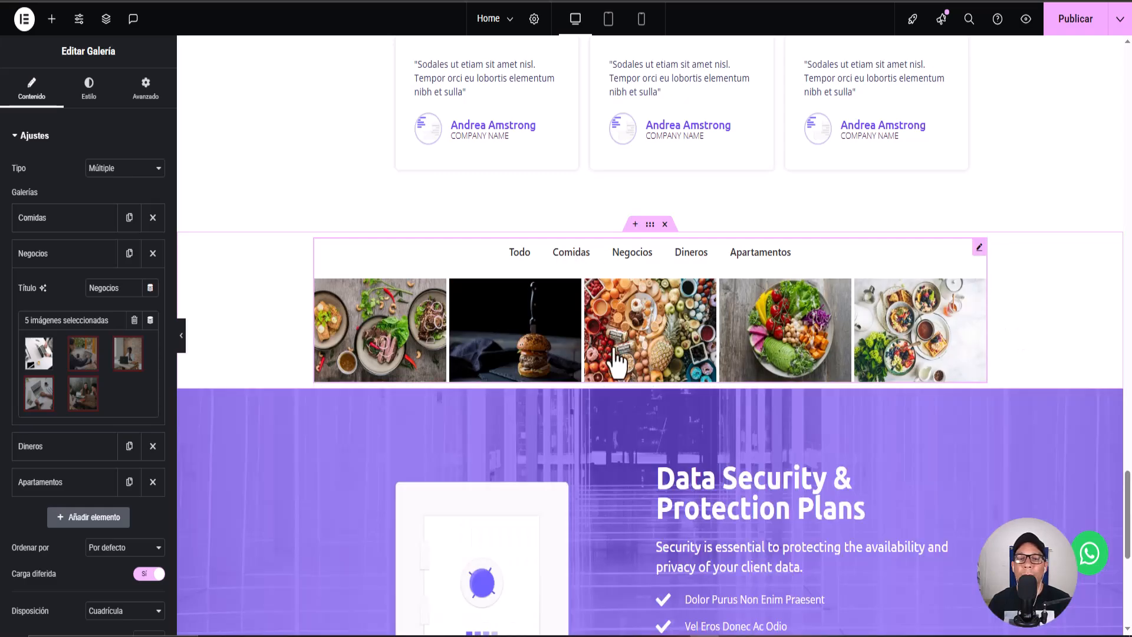
click(631, 260)
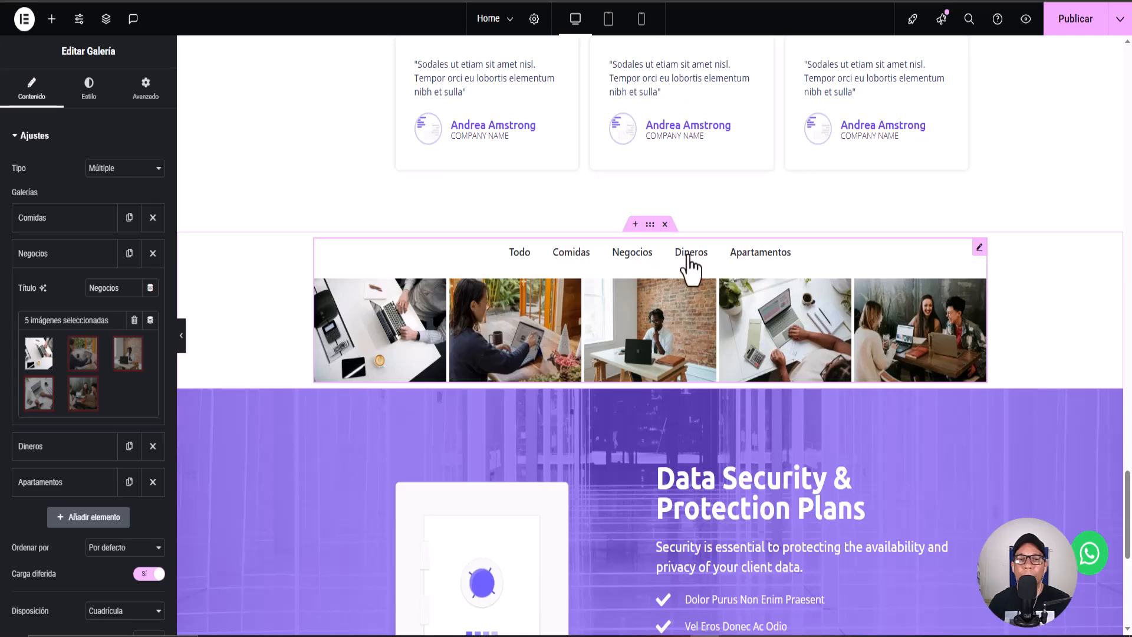
click(689, 259)
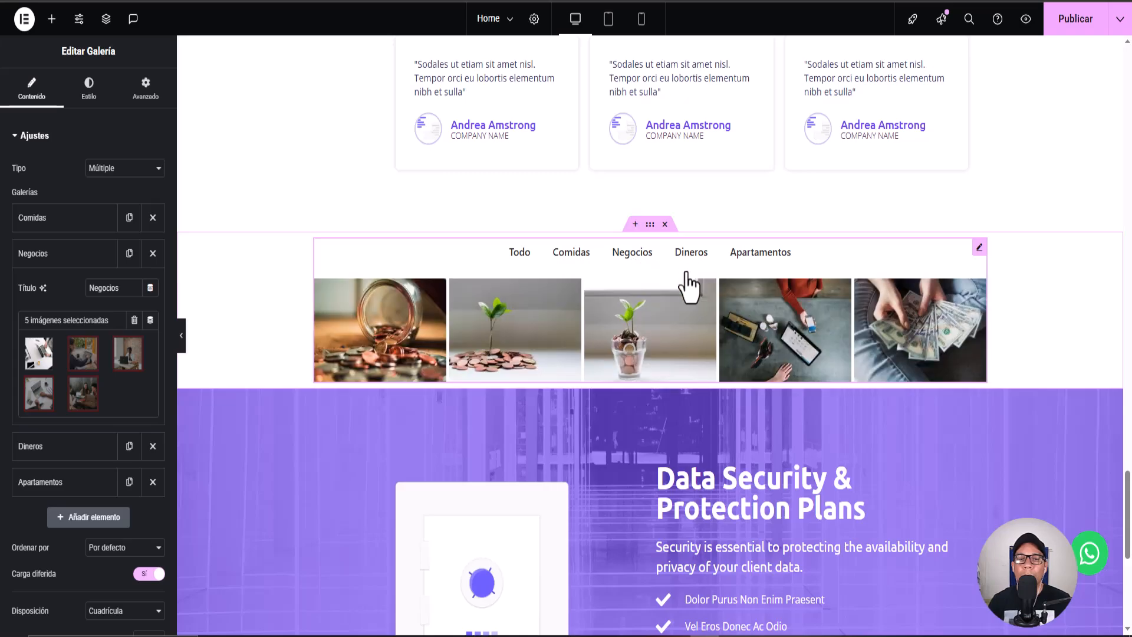
click(756, 258)
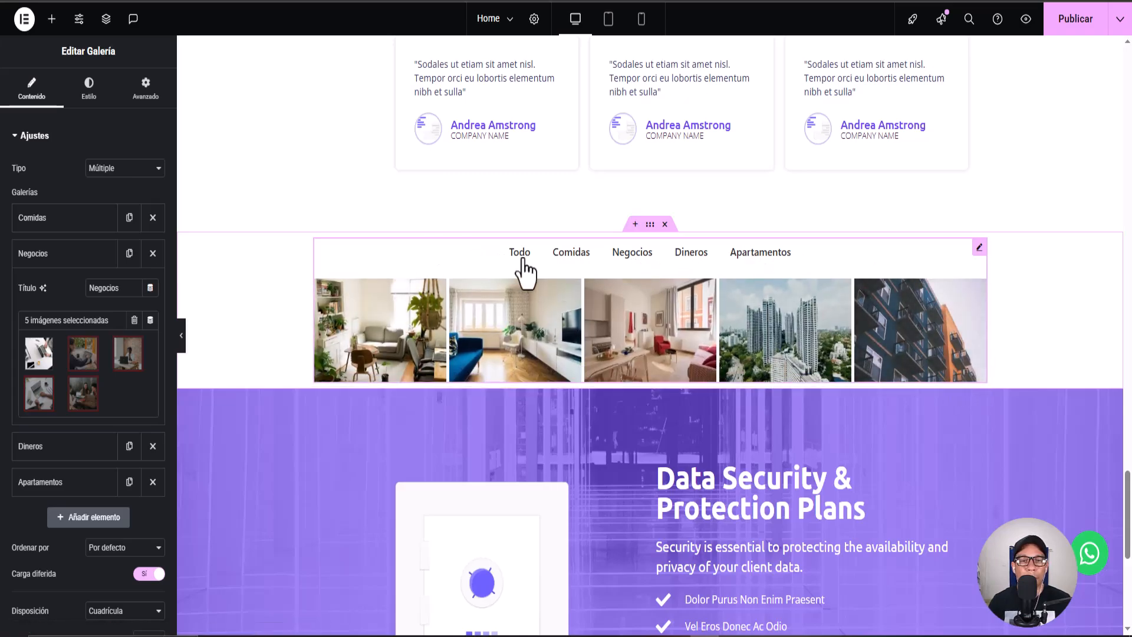